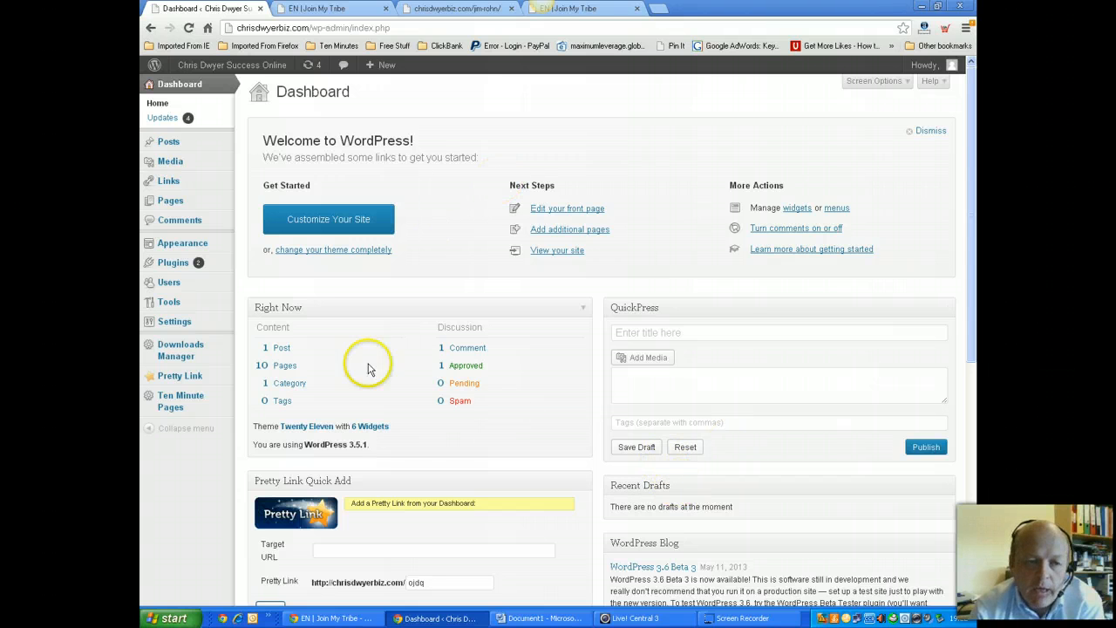
Open the Ten Minute Pages sign-in settings from Plugins, then go to All Pages
click(172, 261)
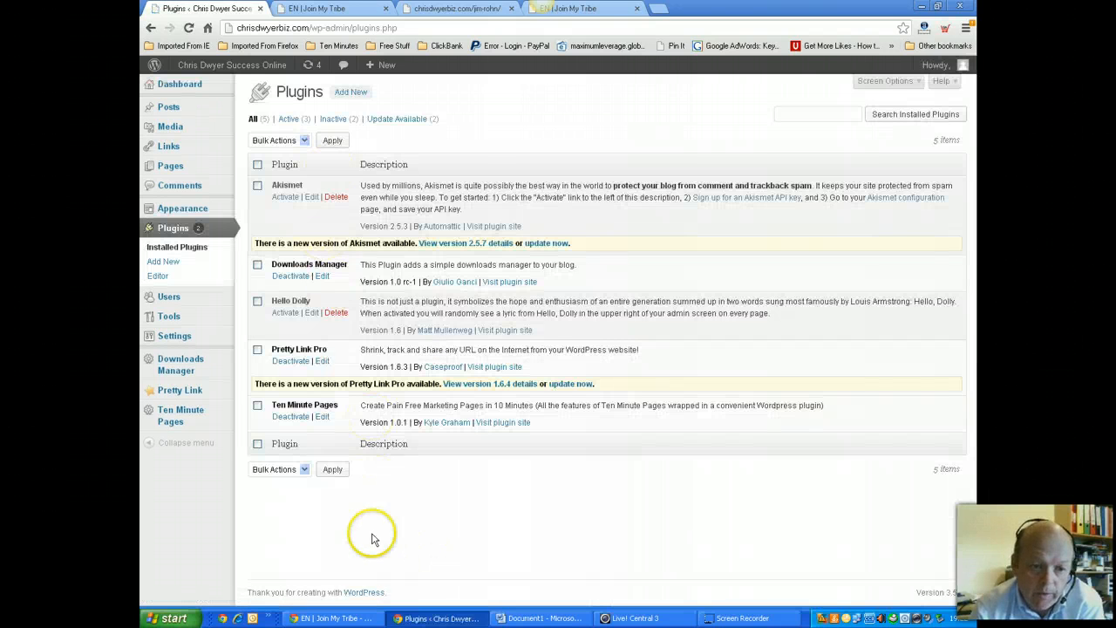
click(192, 417)
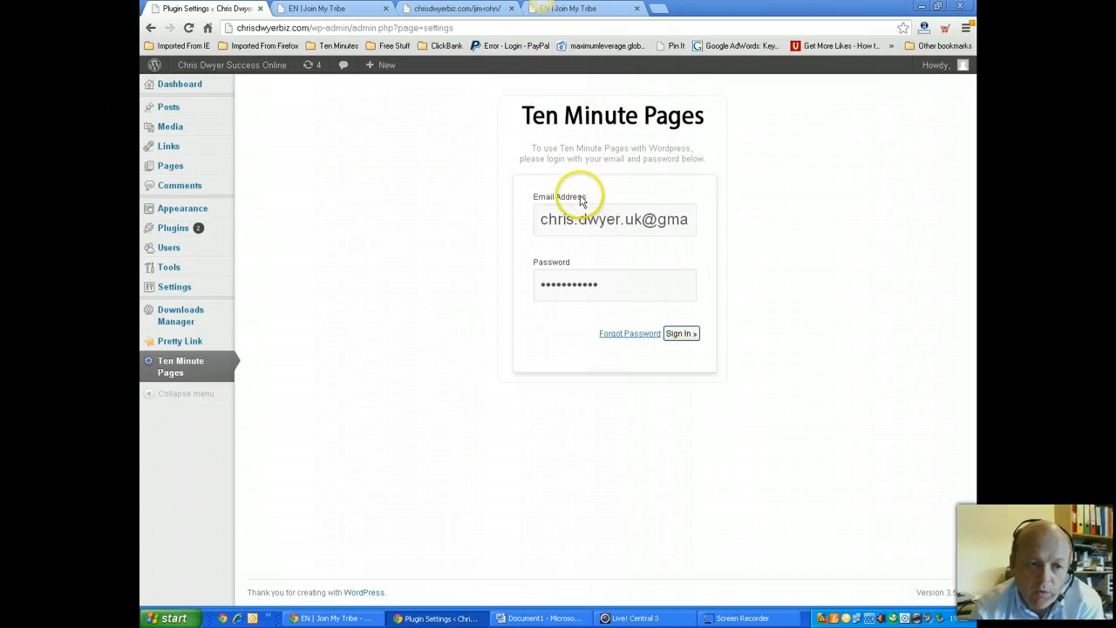
mouse_move(172, 168)
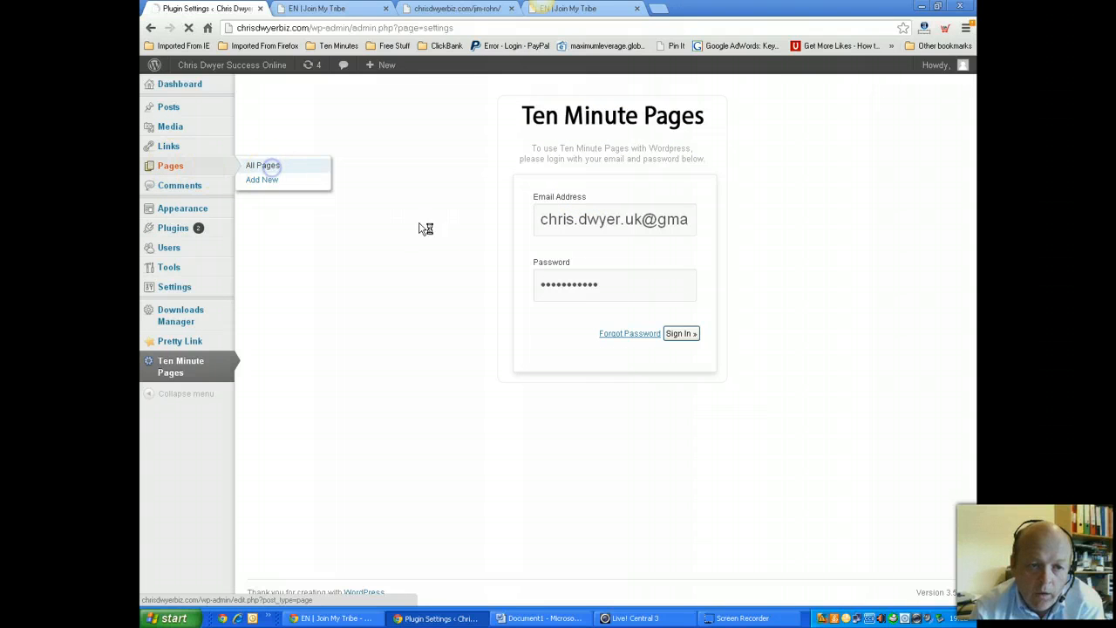
click(430, 229)
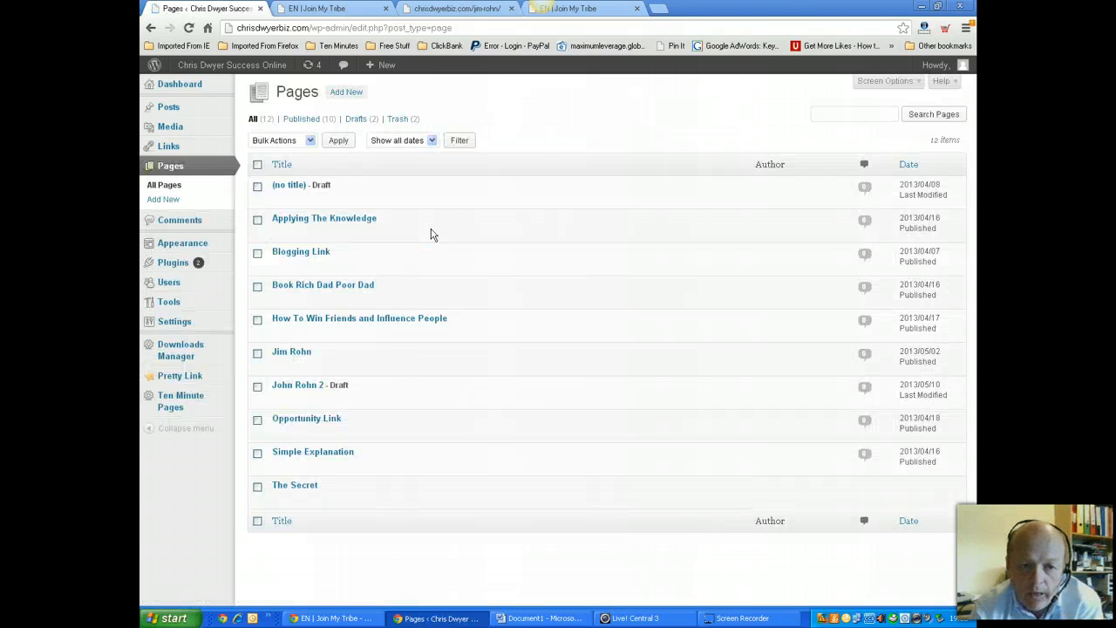
Find the Jim Rohn page in All Pages and view it live
click(448, 320)
scroll(447, 322, down, 3)
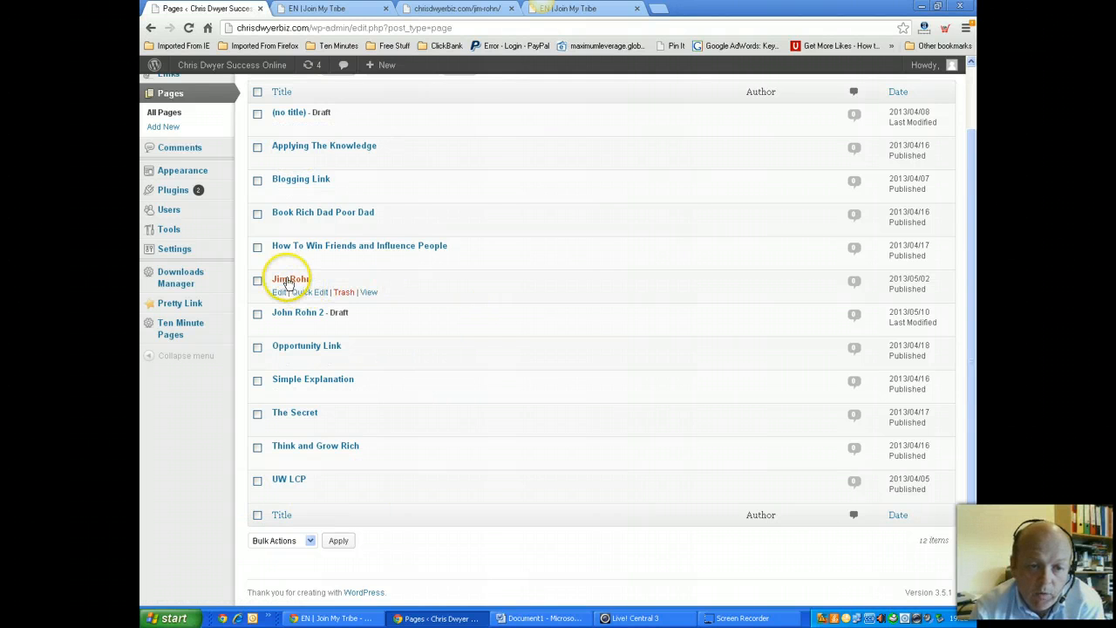
click(364, 291)
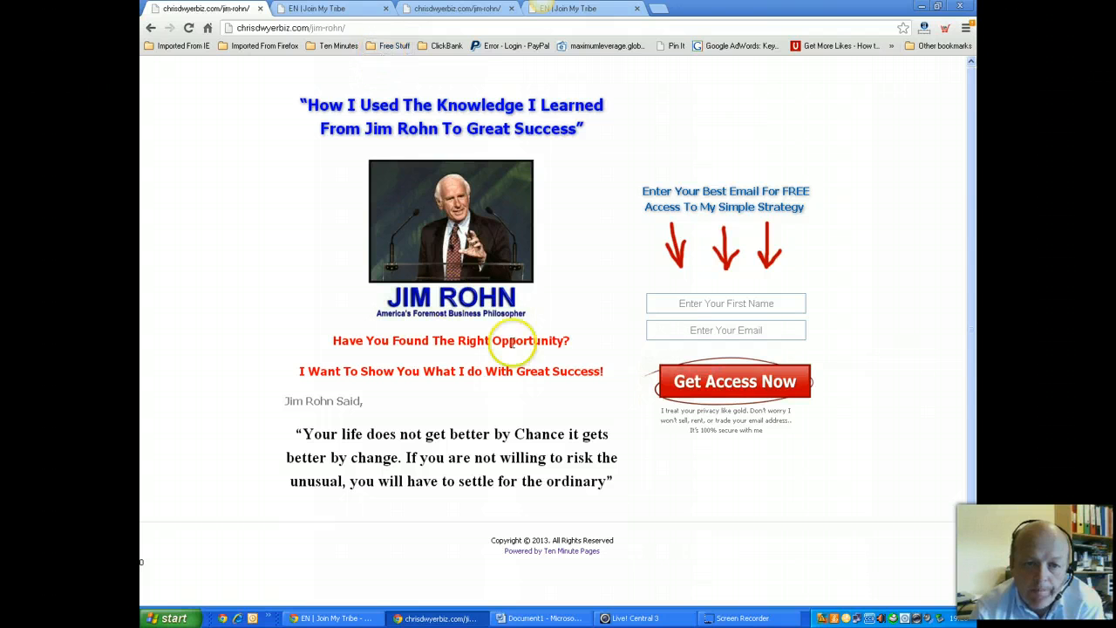
Return to the pages list and open the Jim Rohn page for editing
click(150, 28)
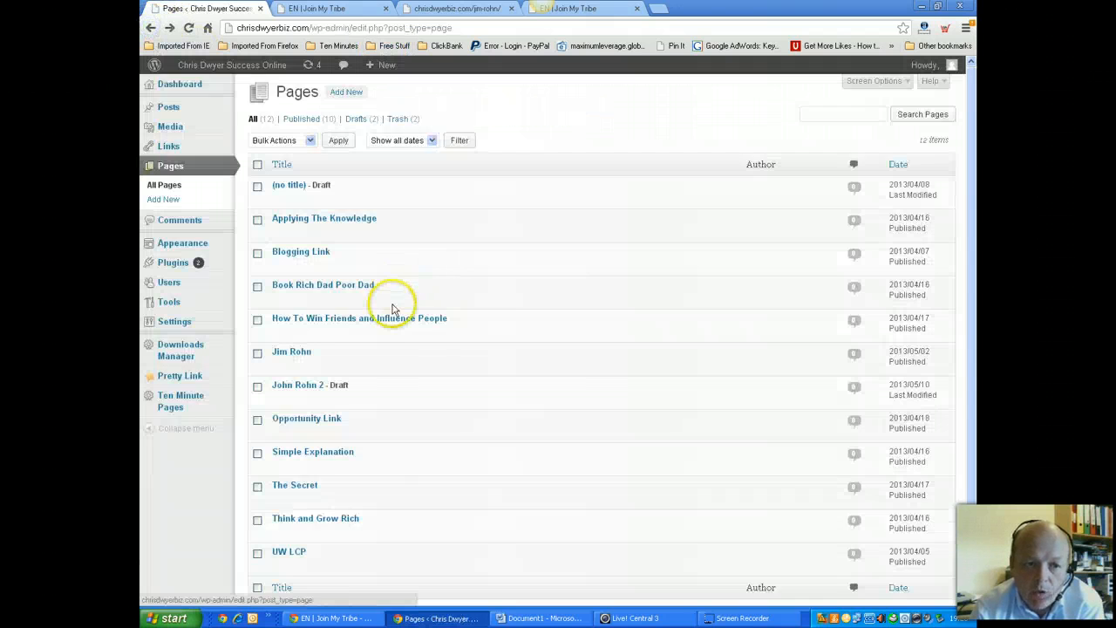
scroll(393, 309, down, 2)
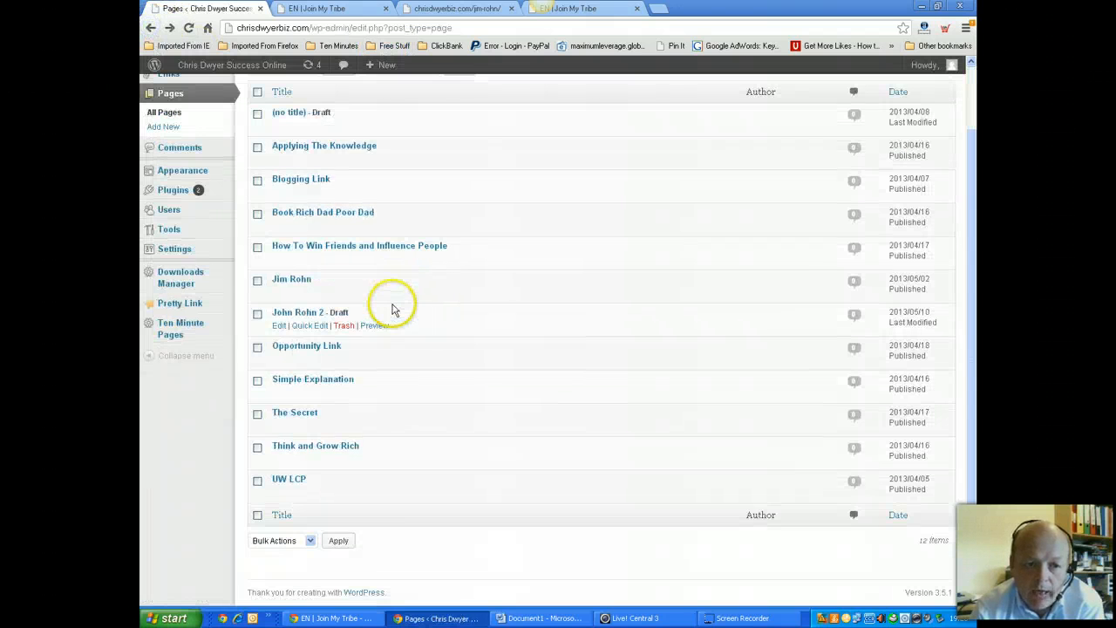
click(278, 293)
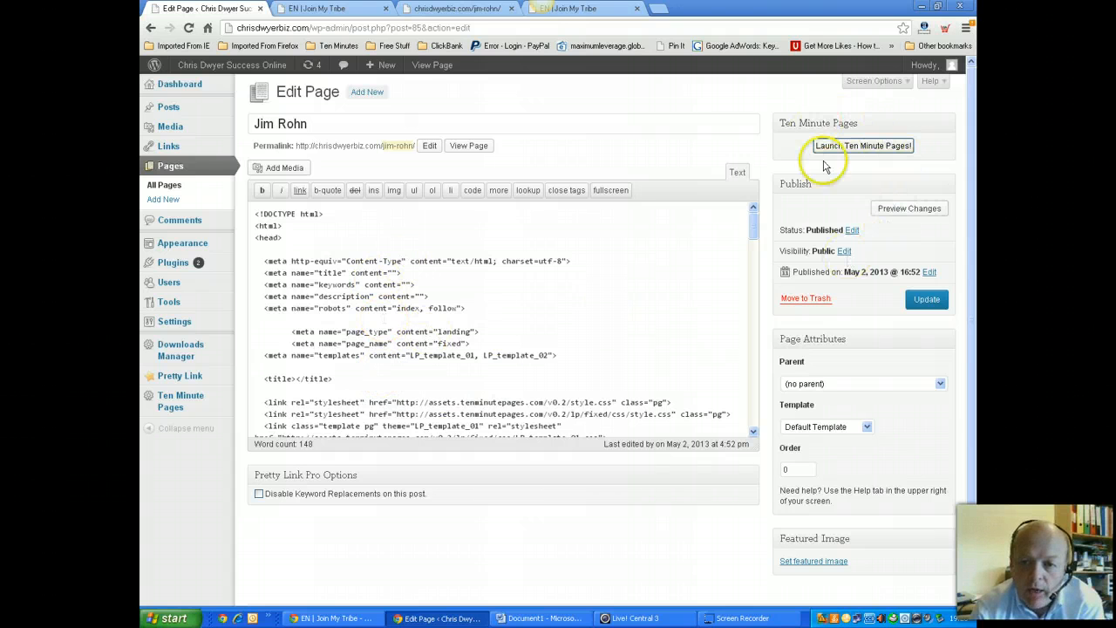
Launch the Jim Rohn page in Ten Minute Pages, then save changes and close the editor
click(868, 146)
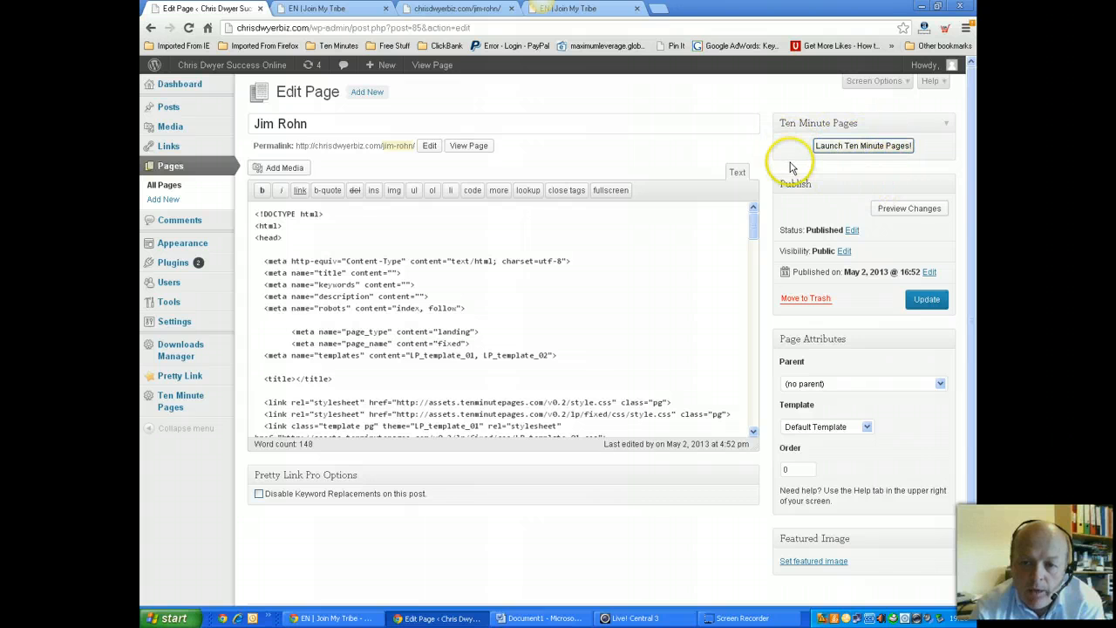
click(852, 146)
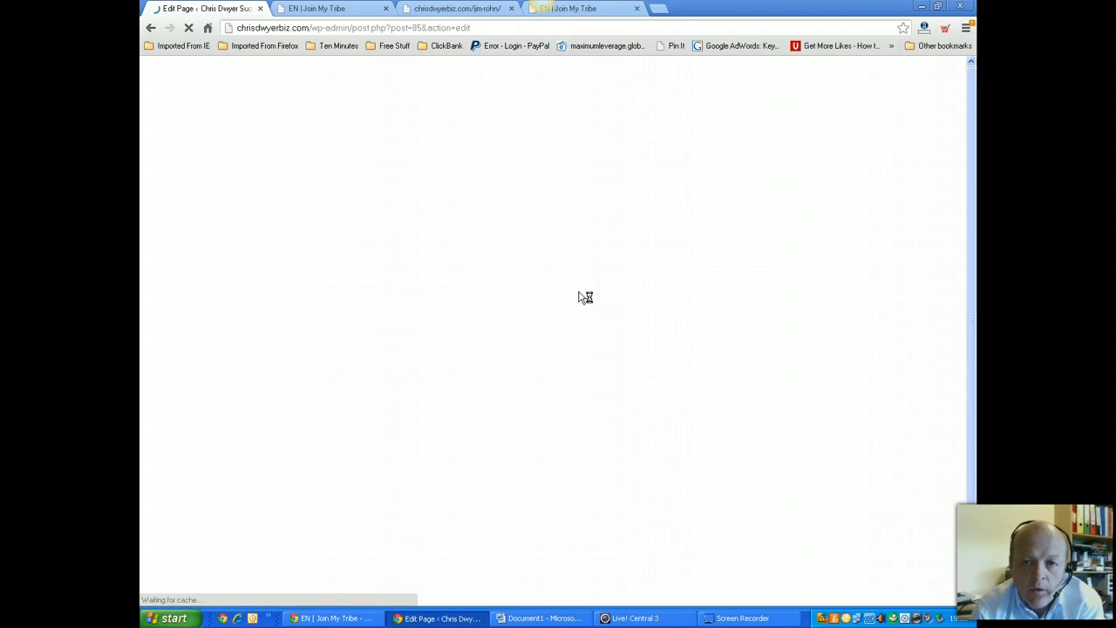
click(632, 258)
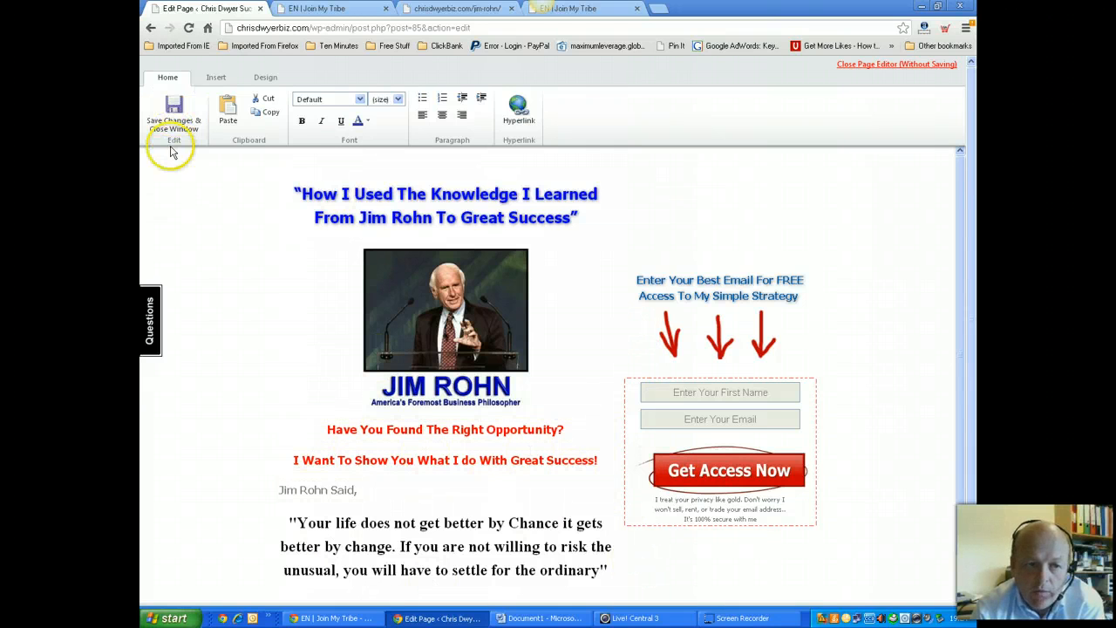
click(176, 103)
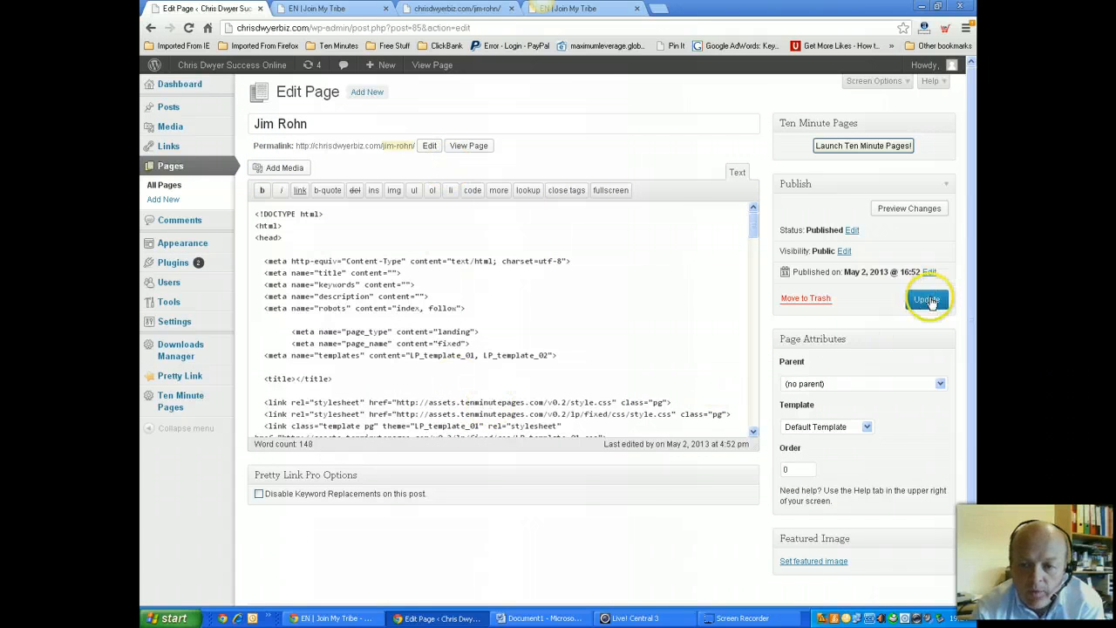
click(463, 146)
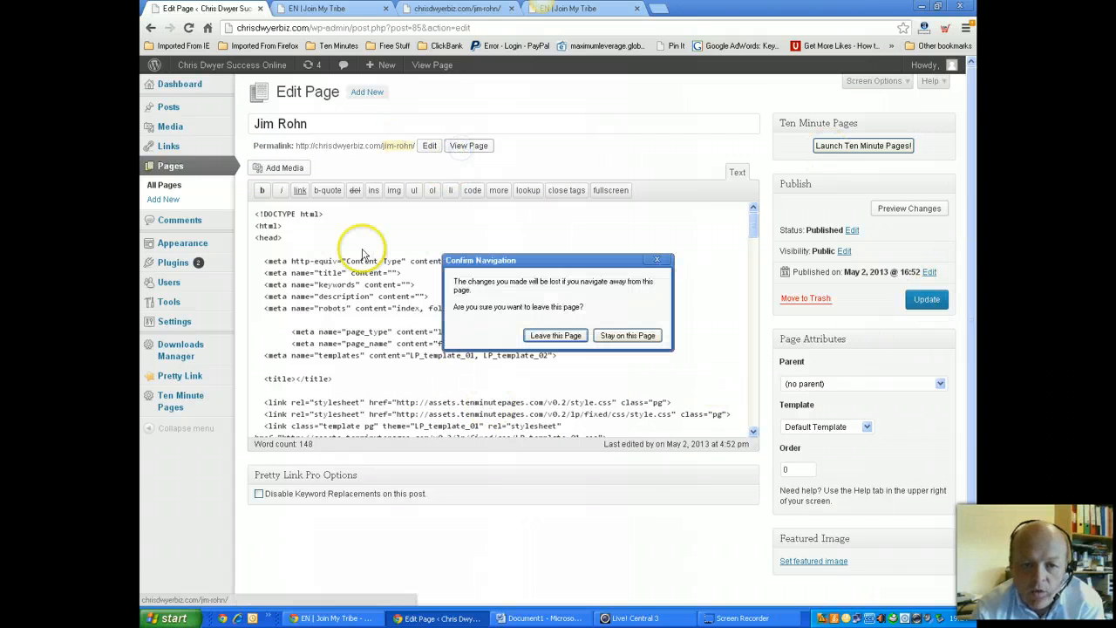
click(566, 337)
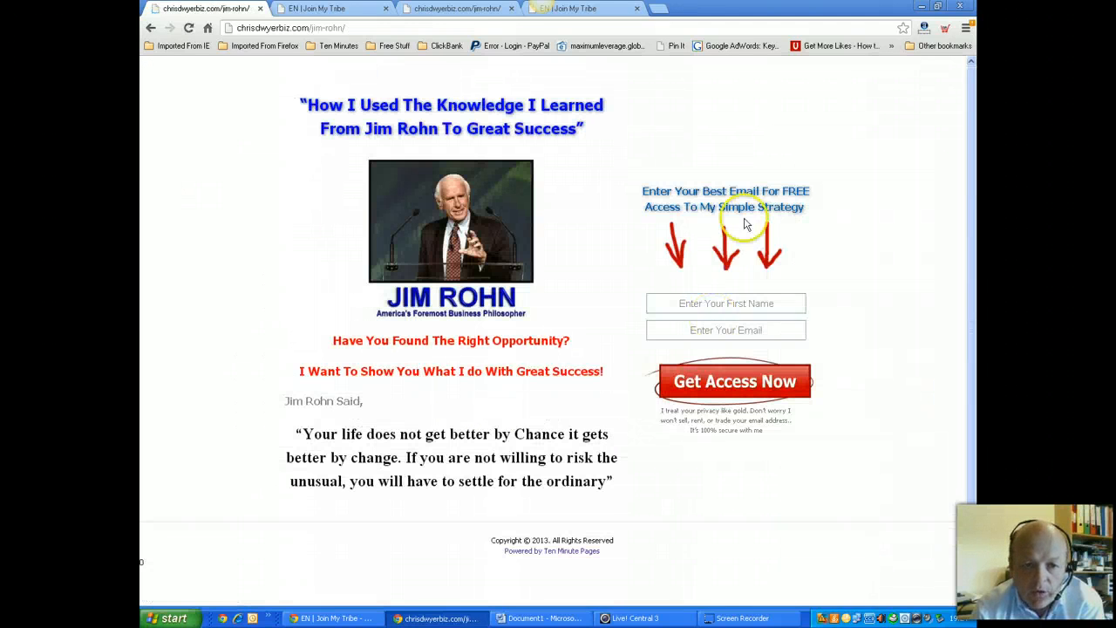
drag(451, 373, 465, 428)
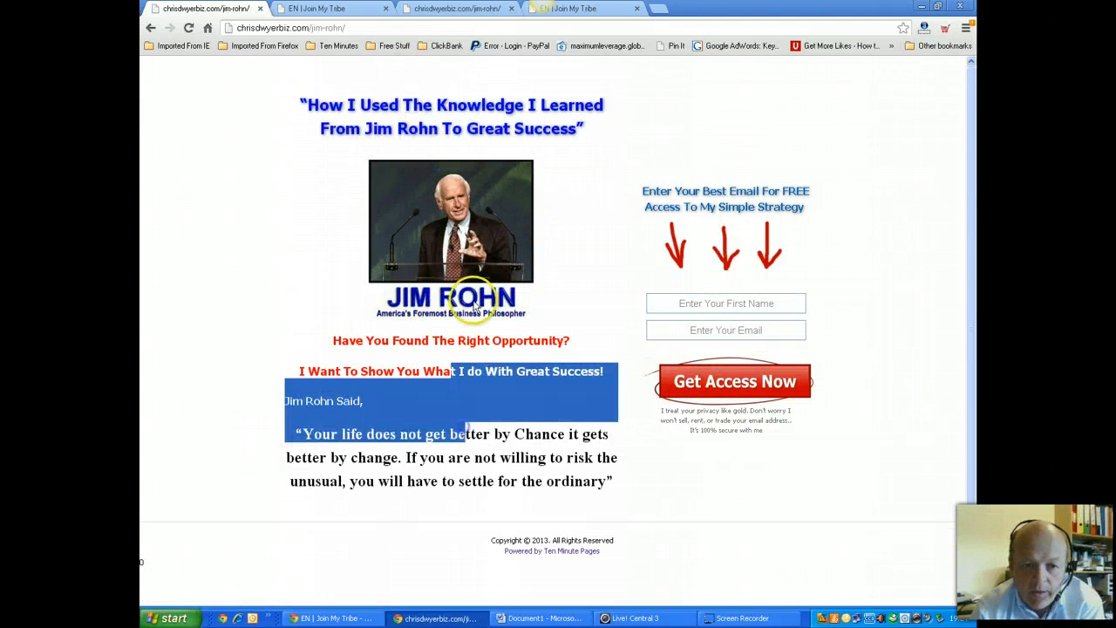
middle_click(470, 310)
click(244, 197)
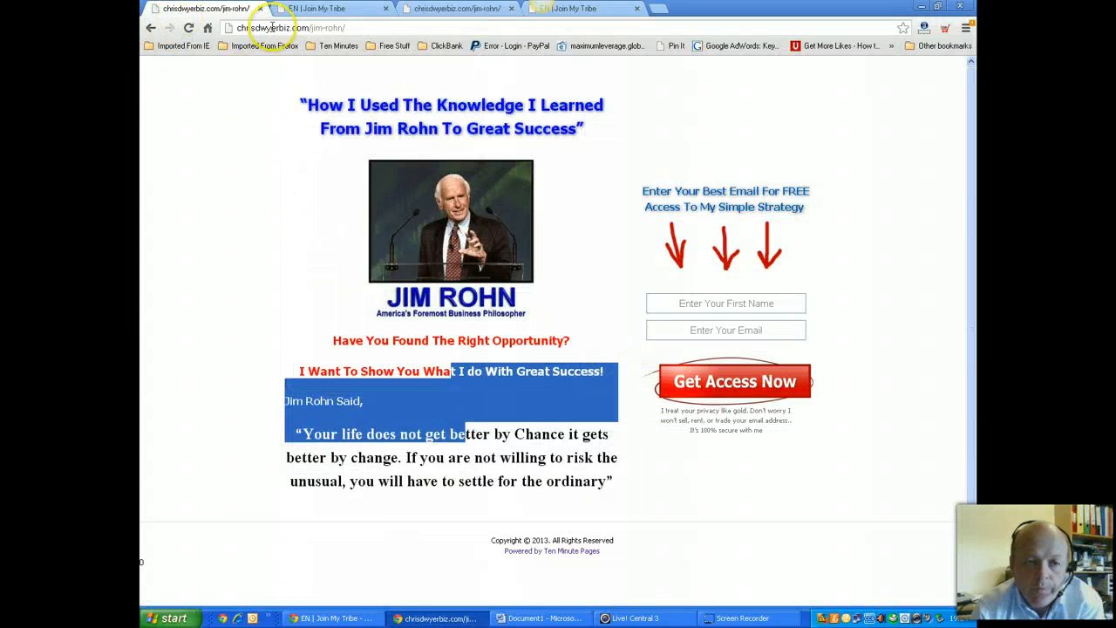
click(150, 27)
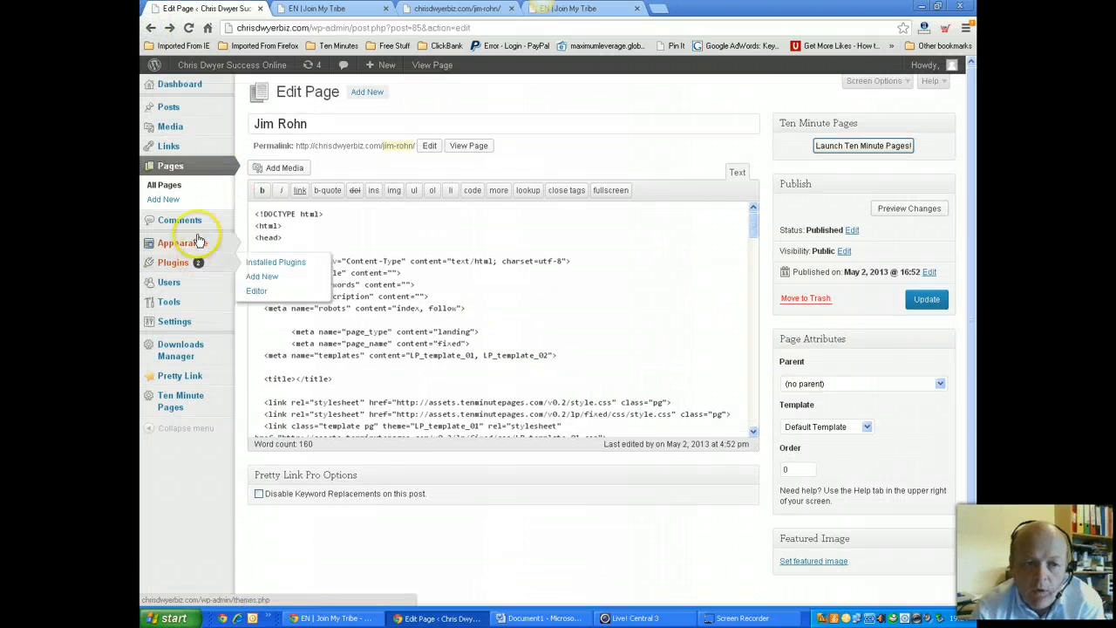
click(165, 200)
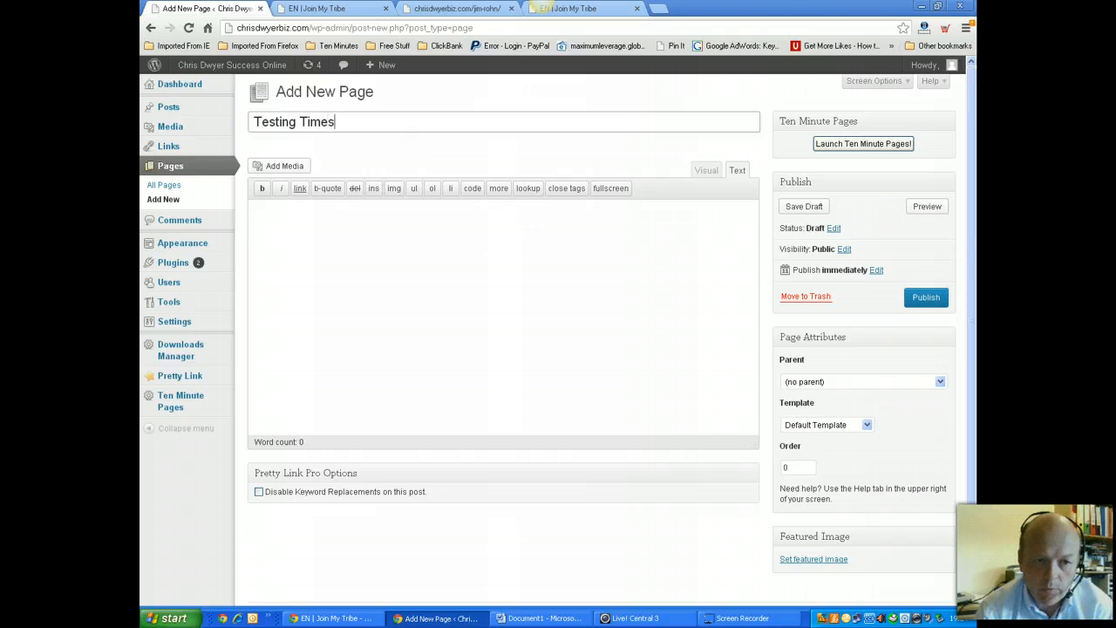
Save the 'Testing Times' draft and check its testing-times-2 permalink slug
click(559, 371)
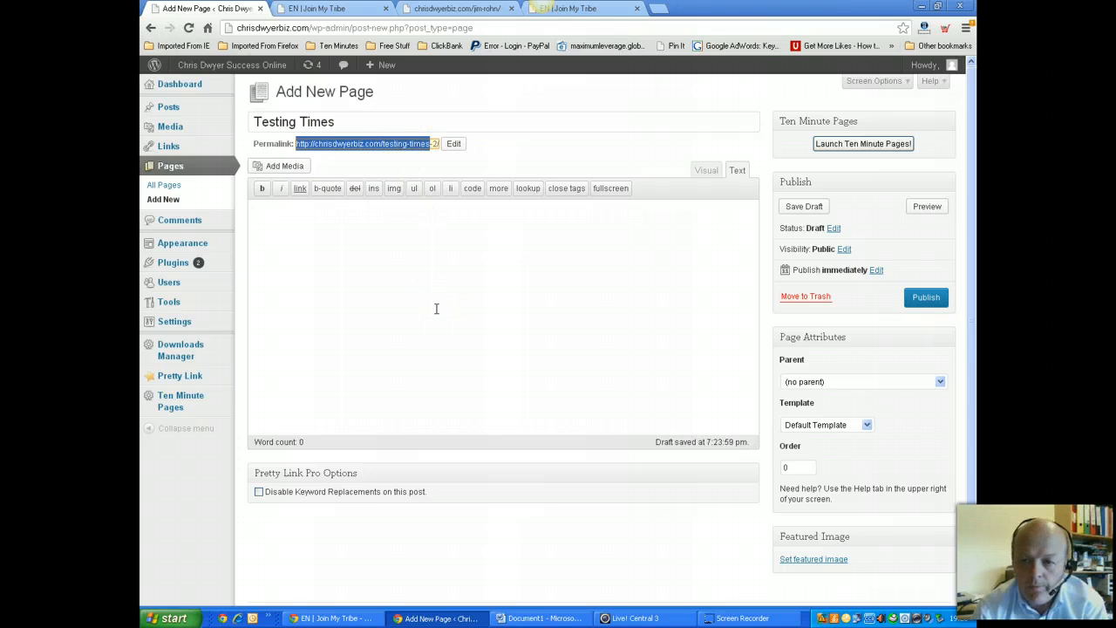
click(436, 144)
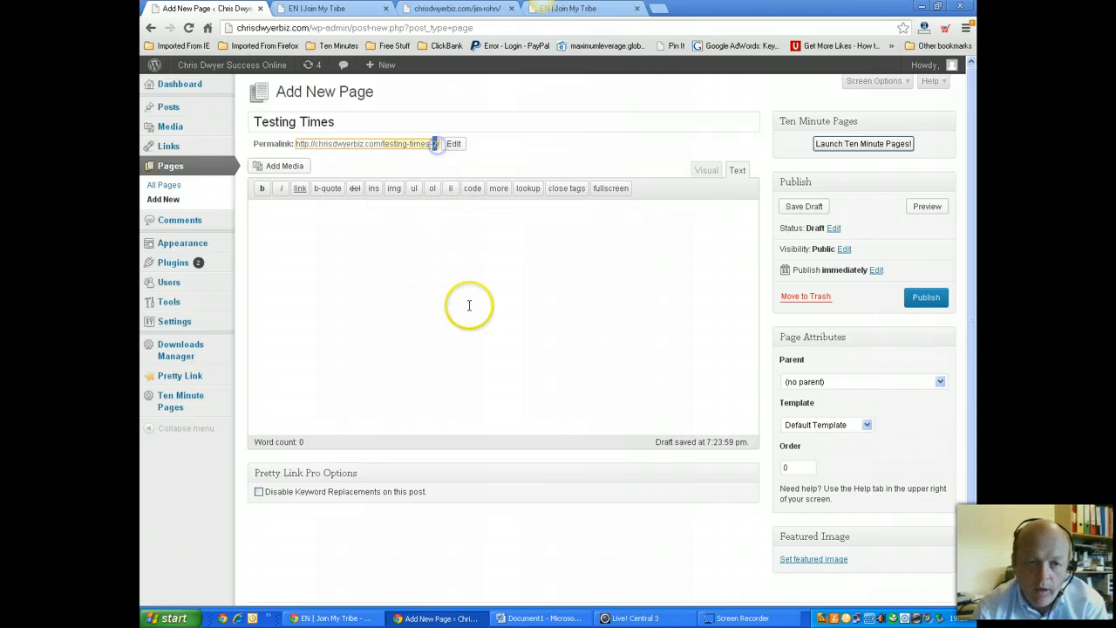
click(463, 252)
drag(383, 143, 436, 145)
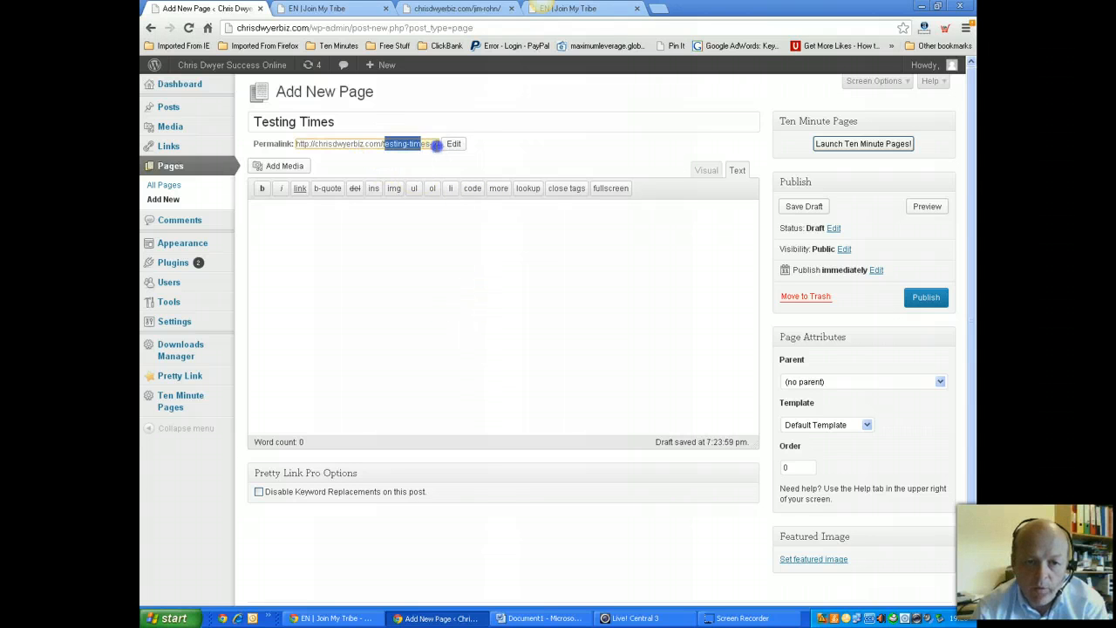
click(436, 271)
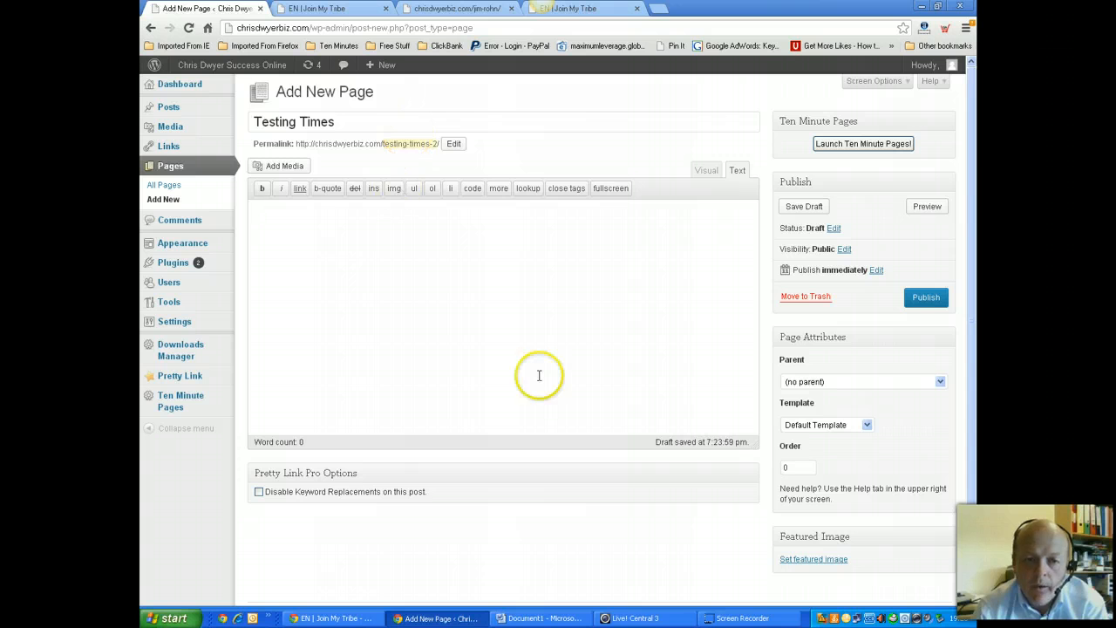
Start a Ten Minute Pages landing page for Testing Times using a video template
click(864, 149)
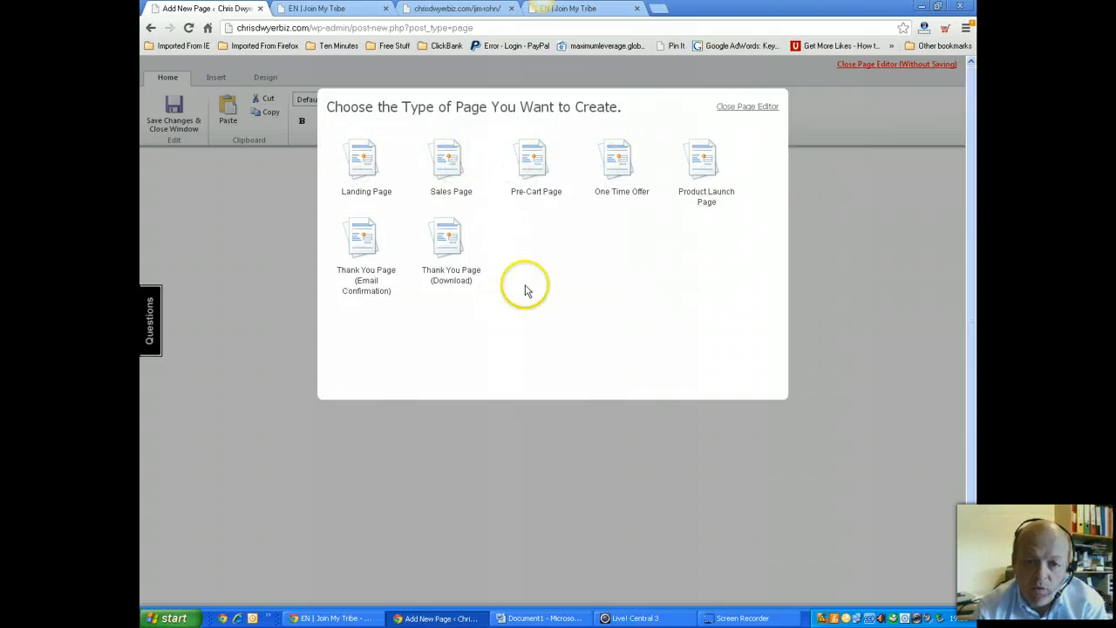
click(362, 168)
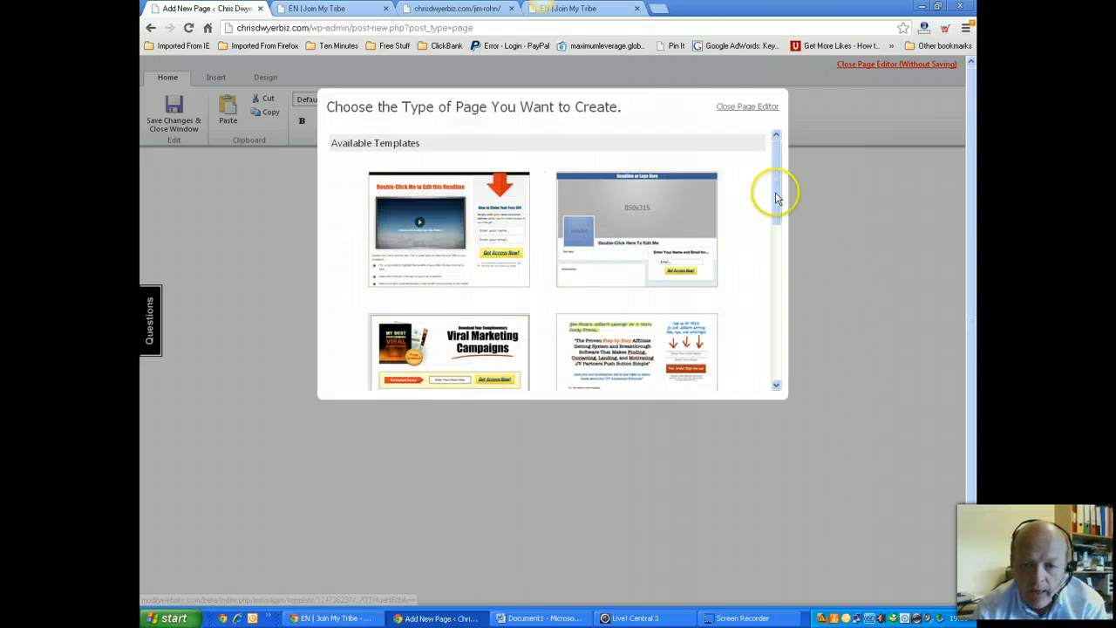
drag(775, 187, 779, 281)
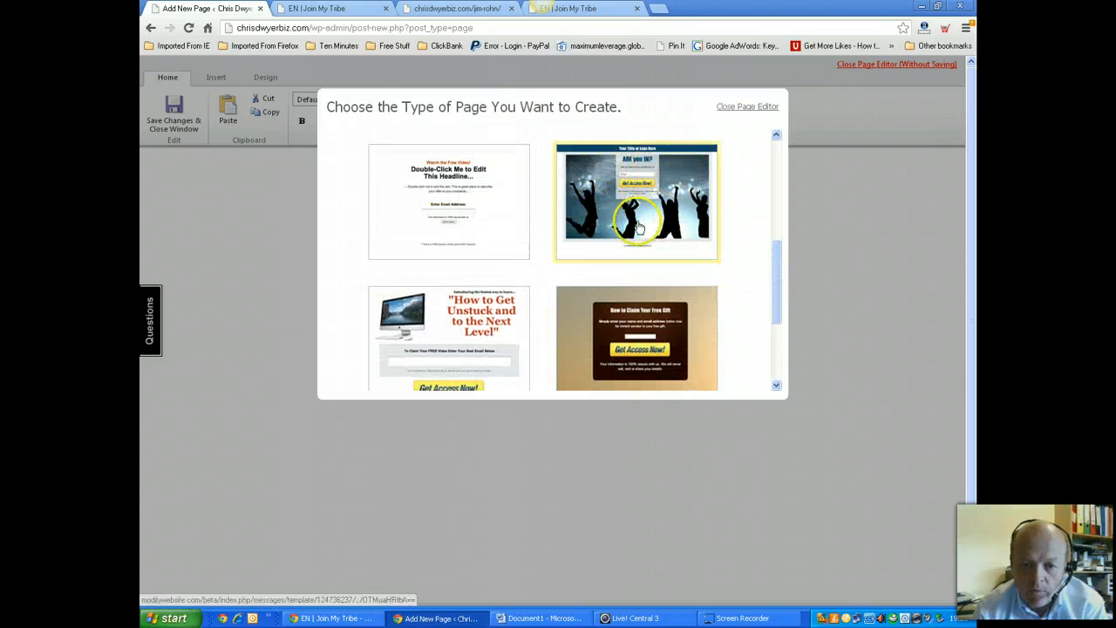
drag(773, 287, 777, 323)
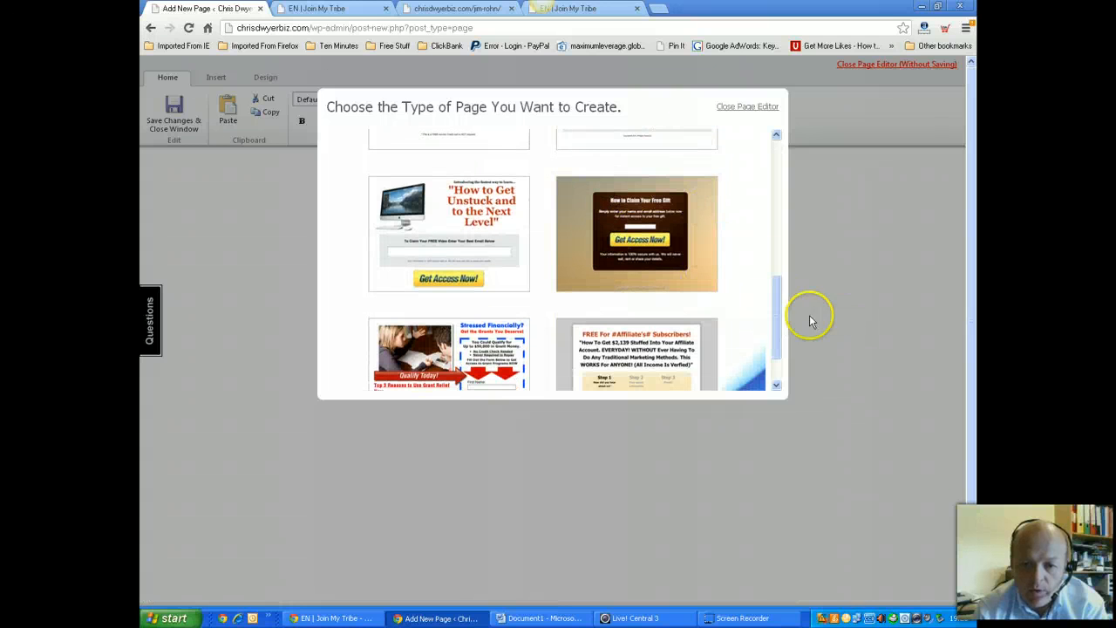
drag(784, 315, 772, 162)
click(721, 352)
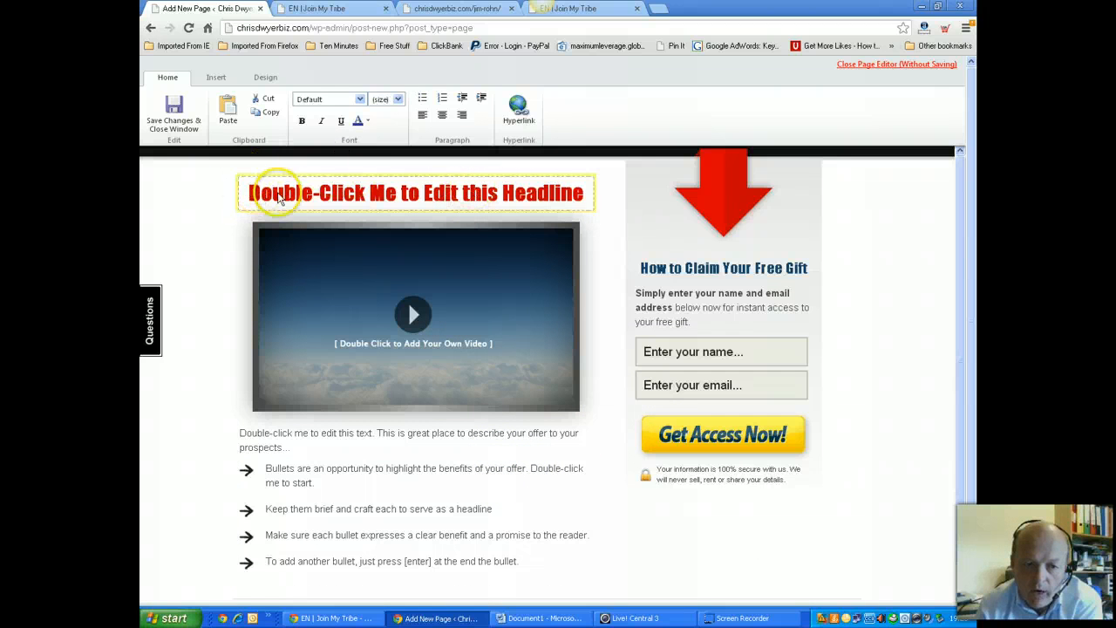
Replace the placeholder headline with 'Typing The Head Line I Want' and select it
double_click(391, 199)
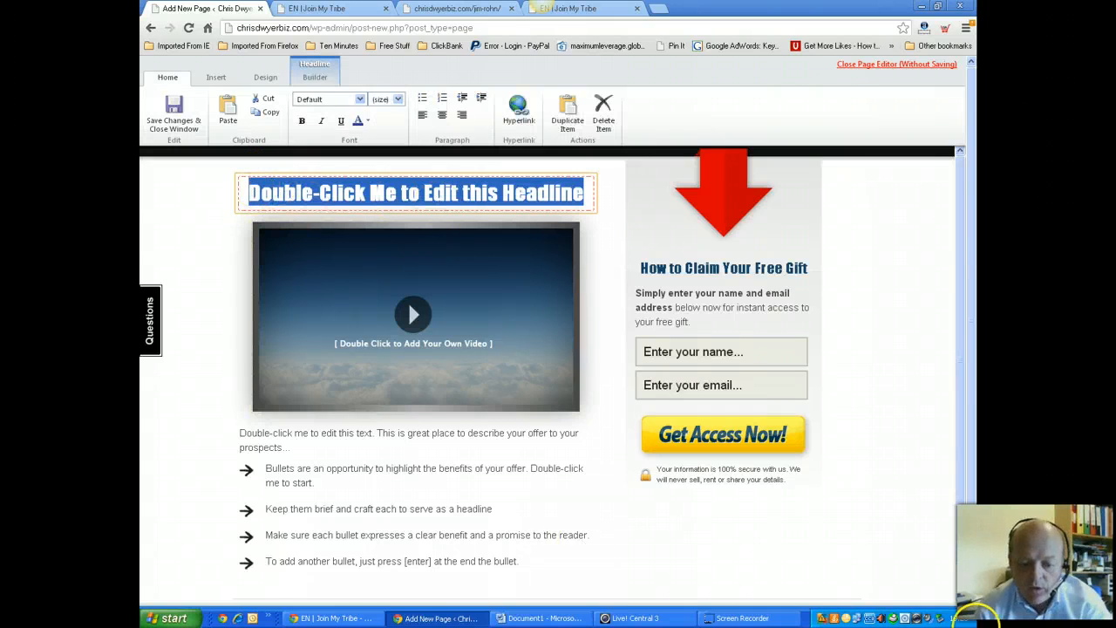
text(Typing T)
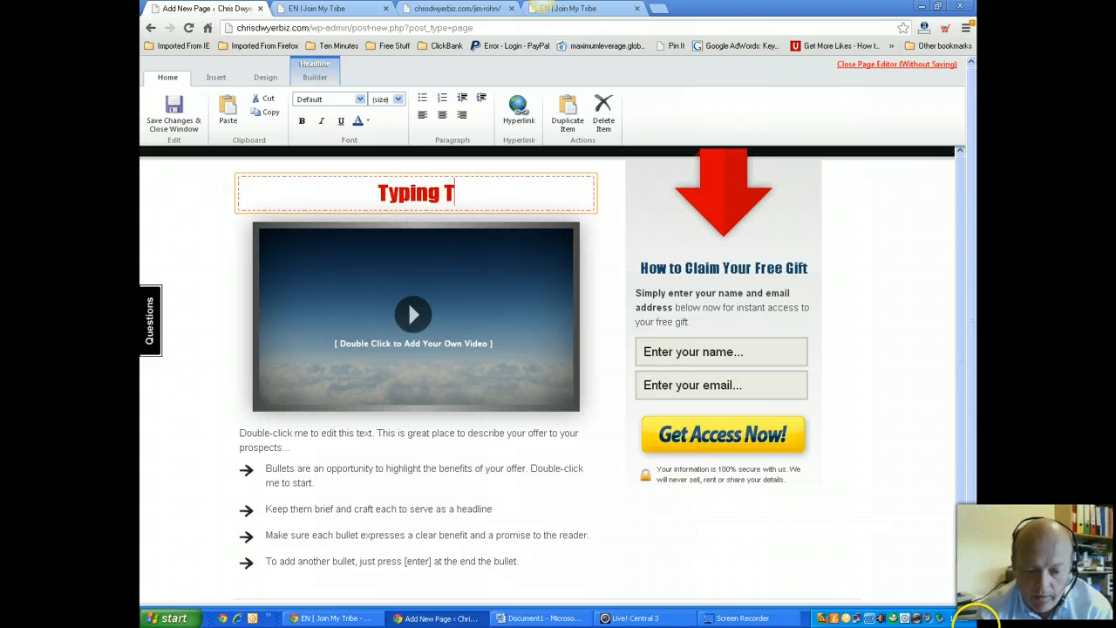
text(he Hea)
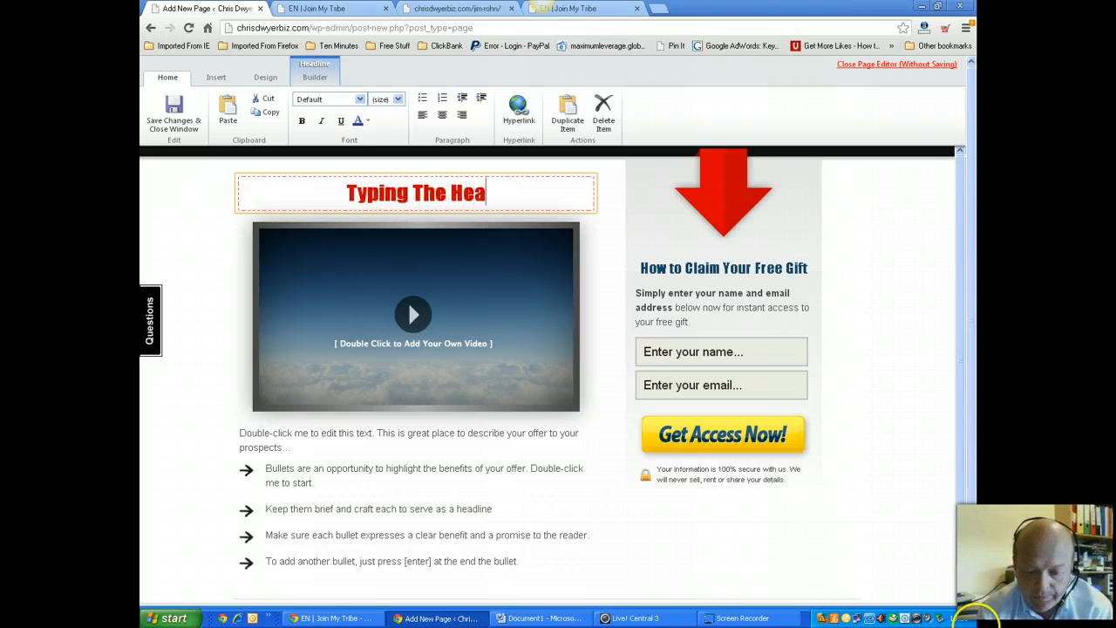
text(d Line I)
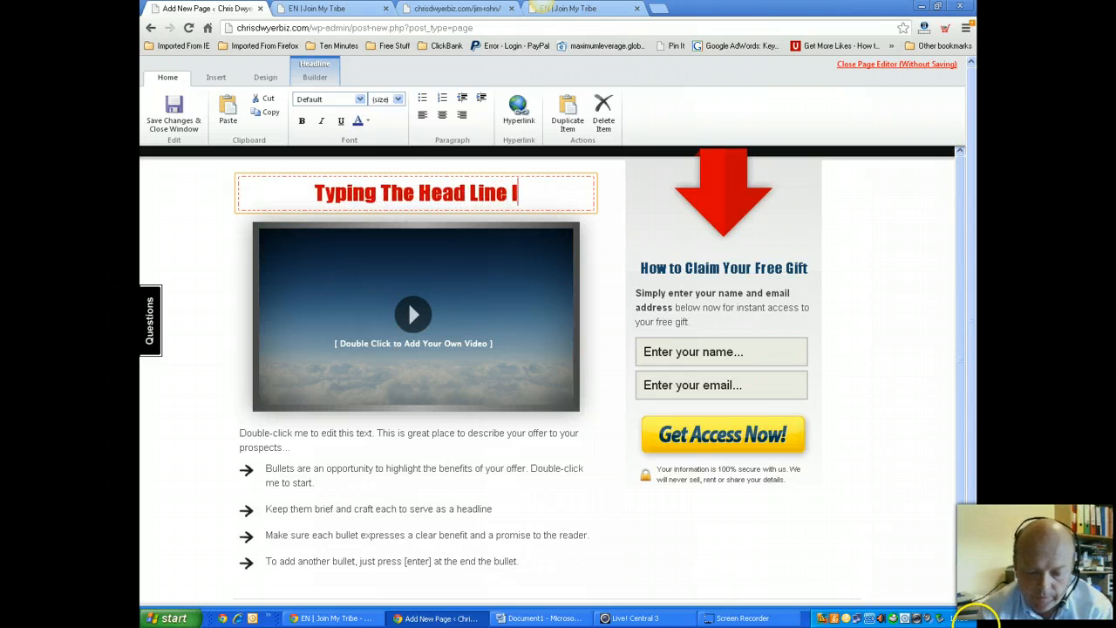
text( Want)
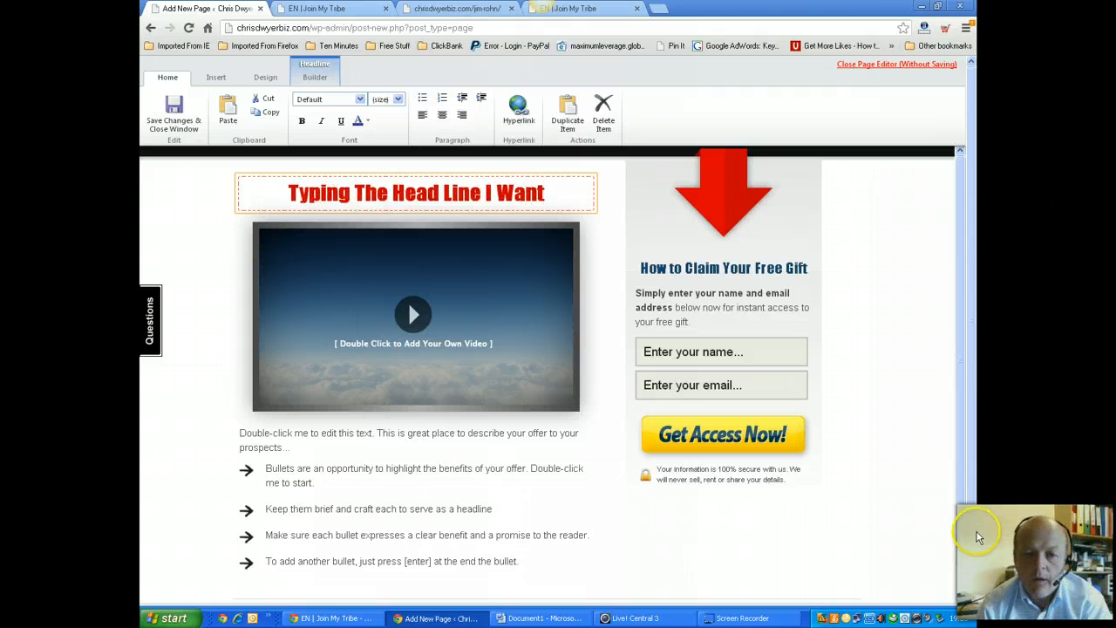
drag(533, 192, 286, 193)
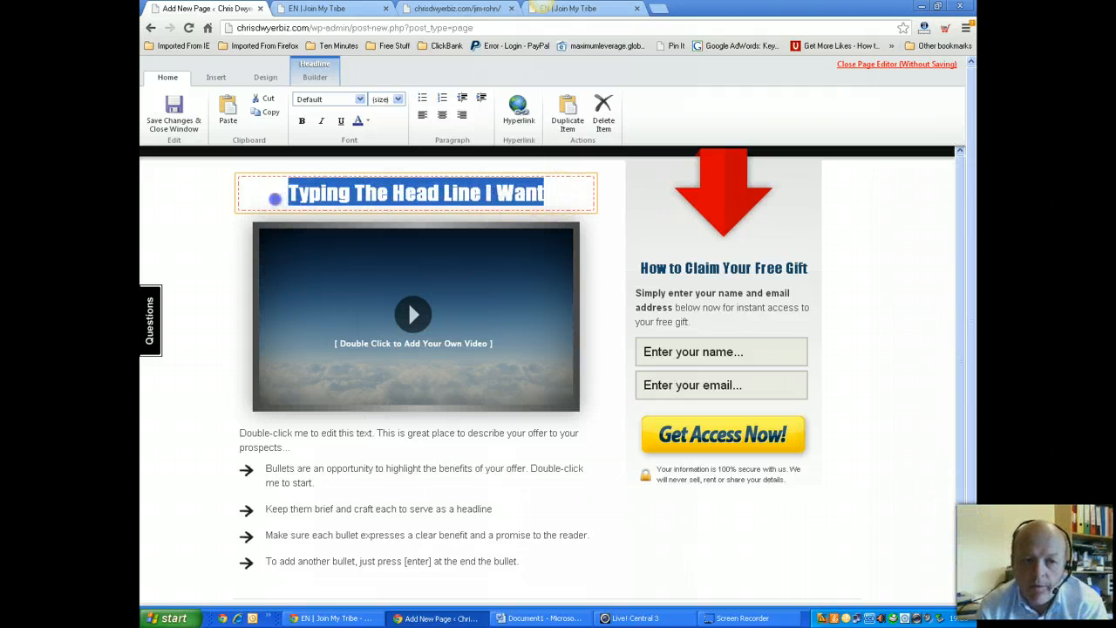
Try the headline styles in Headline Builder and settle on plain red
click(301, 111)
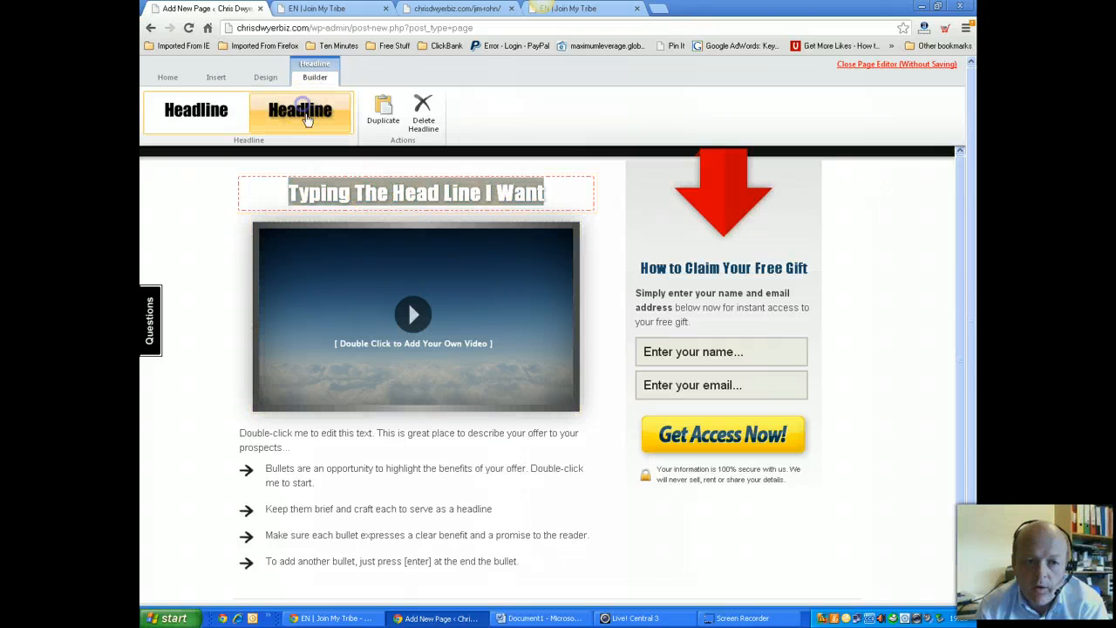
click(305, 251)
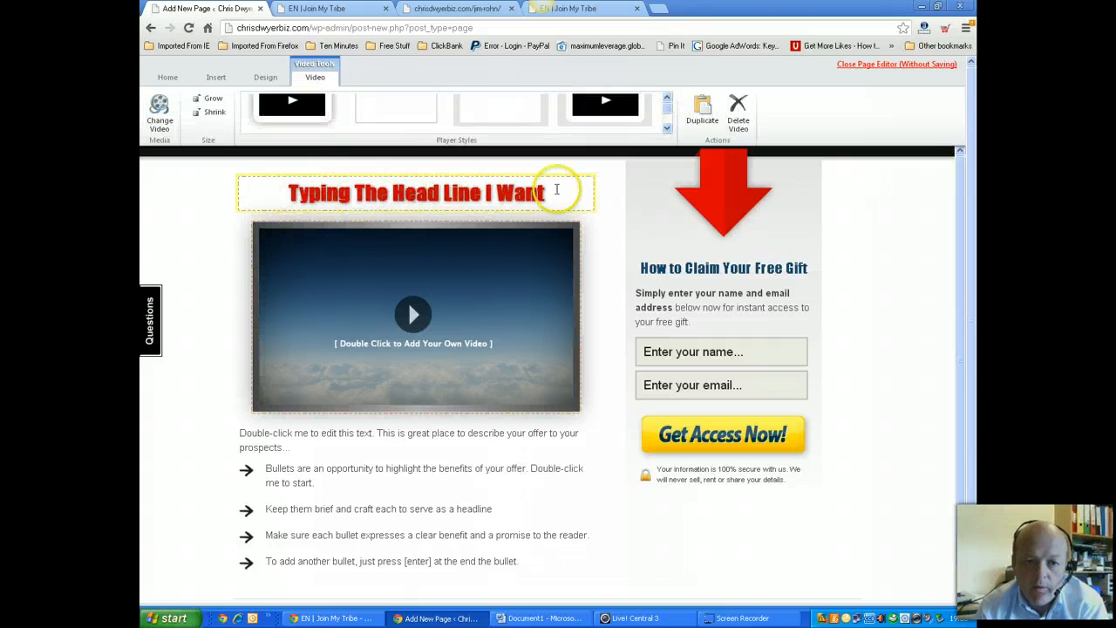
drag(556, 189, 267, 190)
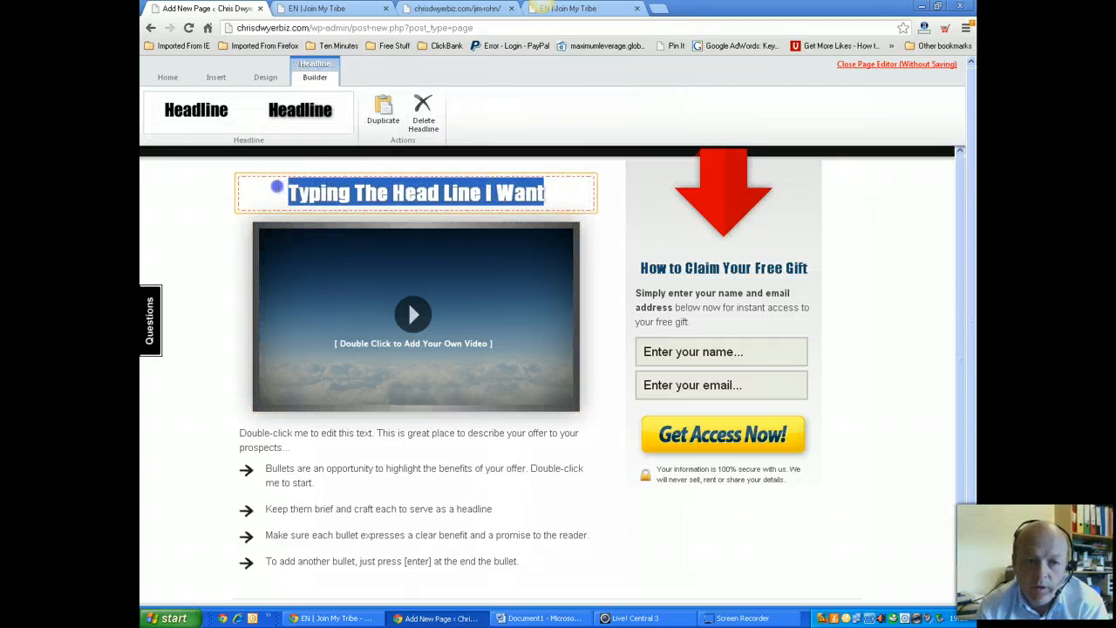
click(196, 111)
click(384, 194)
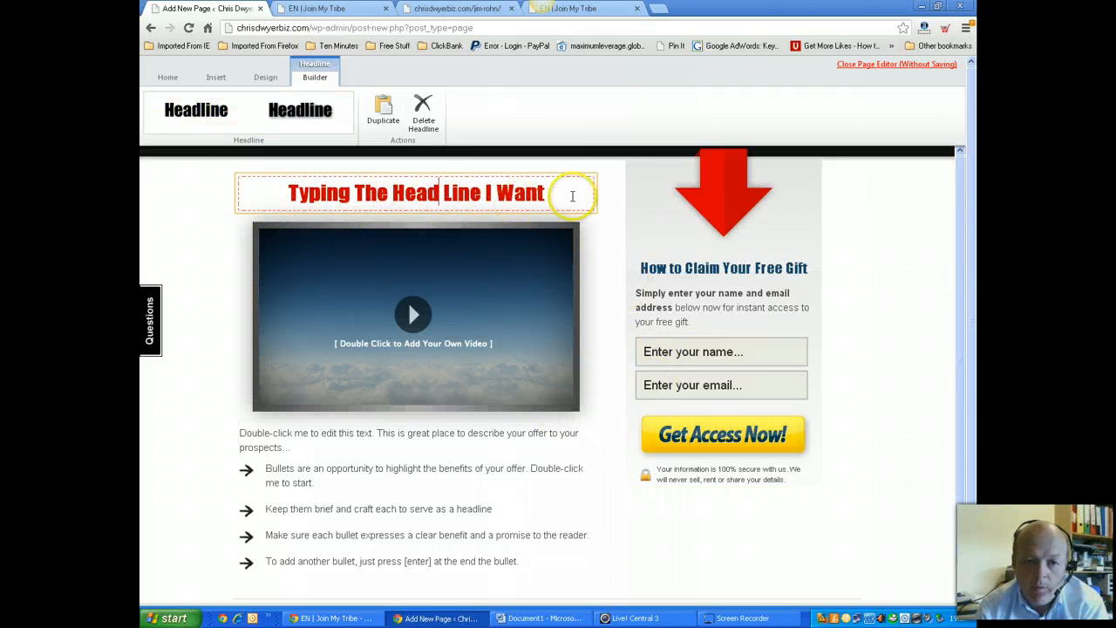
click(599, 256)
click(570, 202)
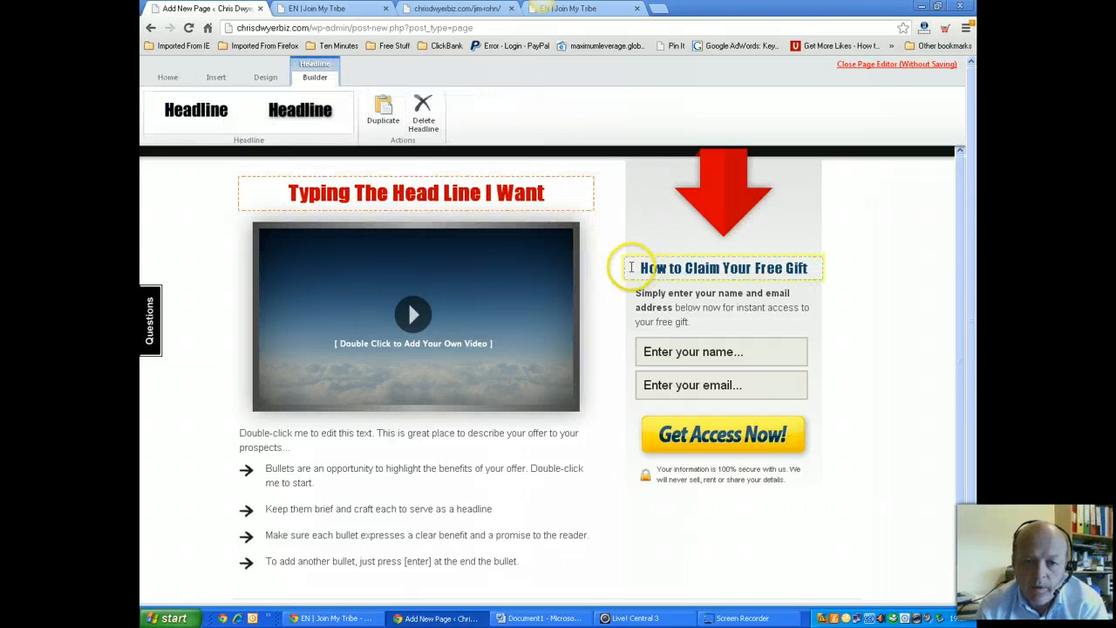
Choose the centered single-column layout with arrows on the Design tab
click(215, 78)
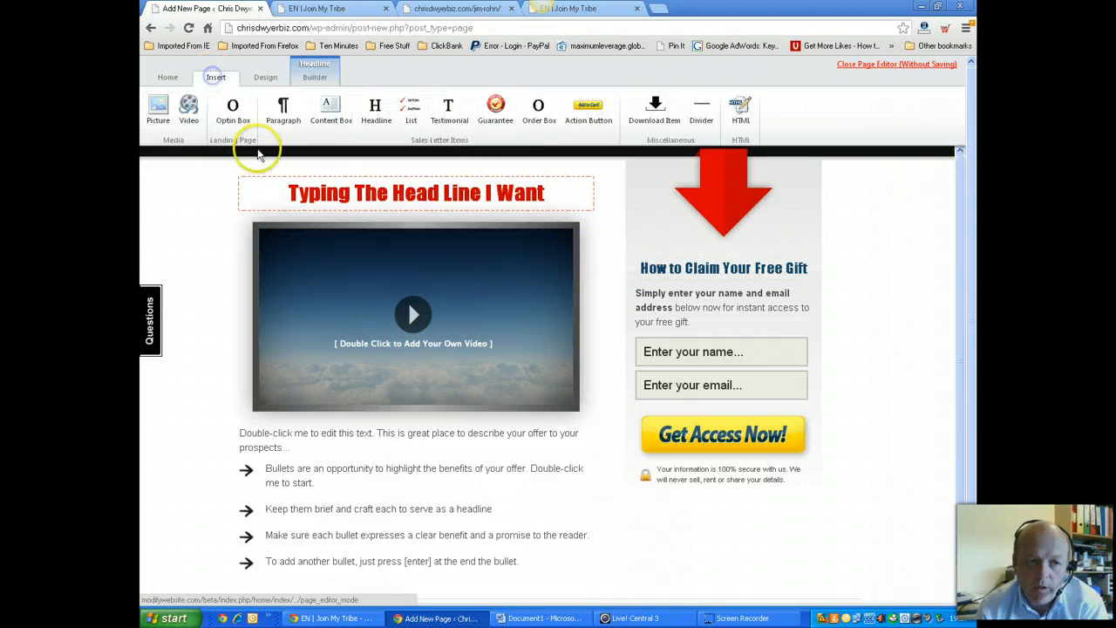
click(162, 78)
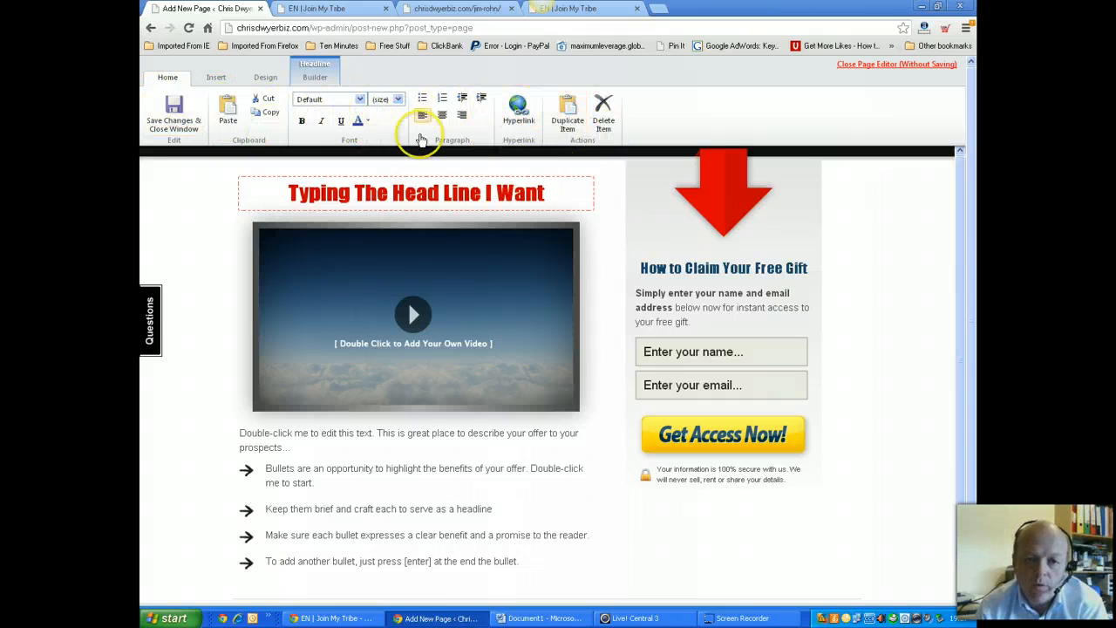
click(211, 78)
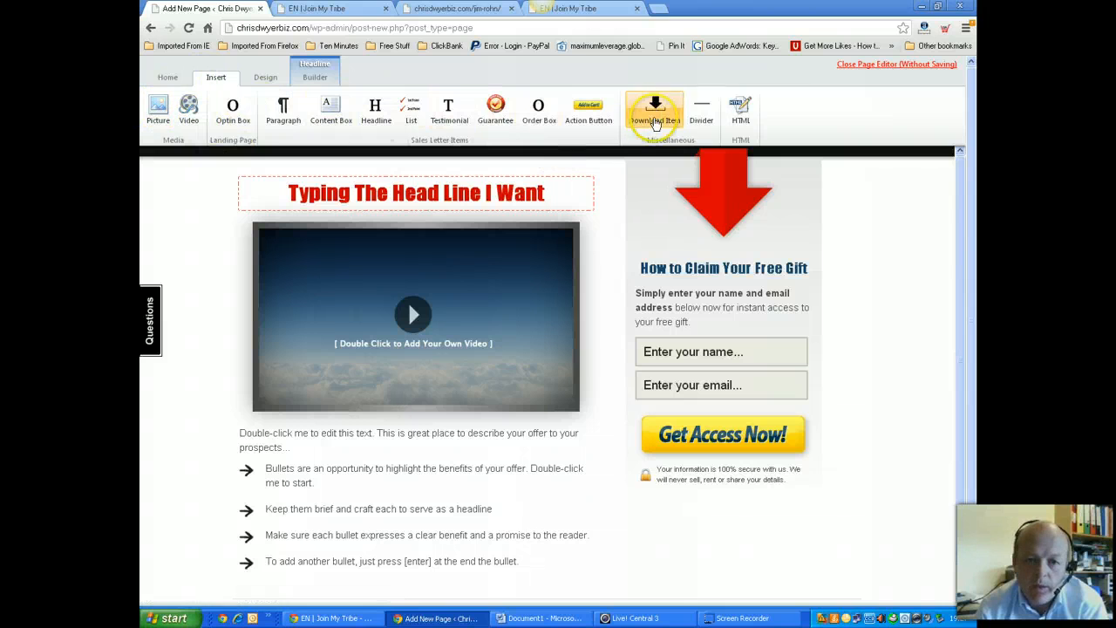
click(264, 78)
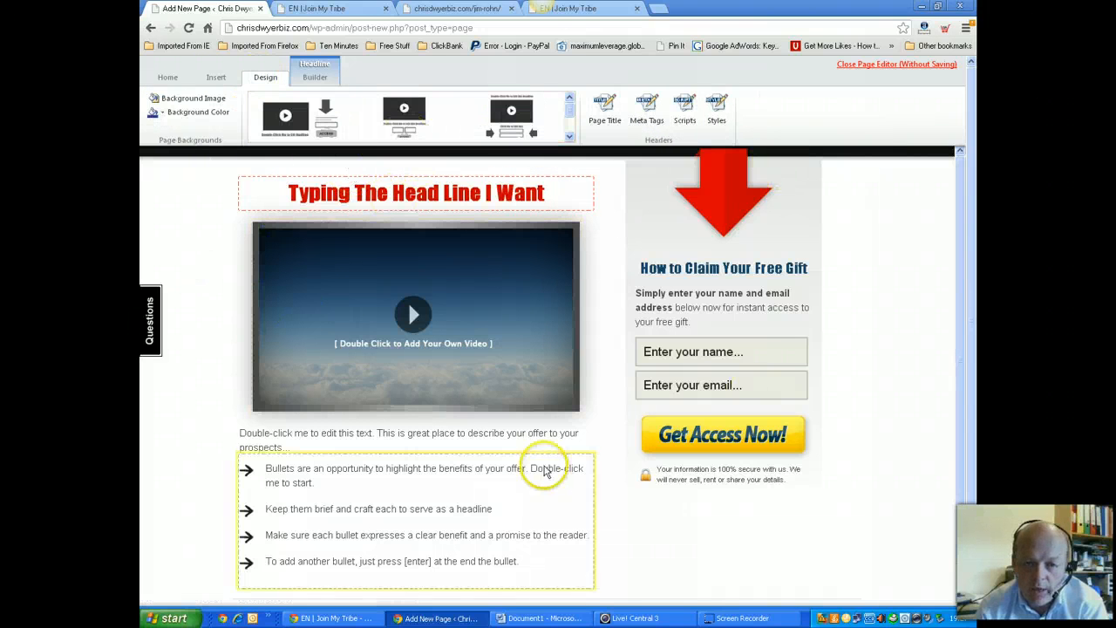
click(520, 118)
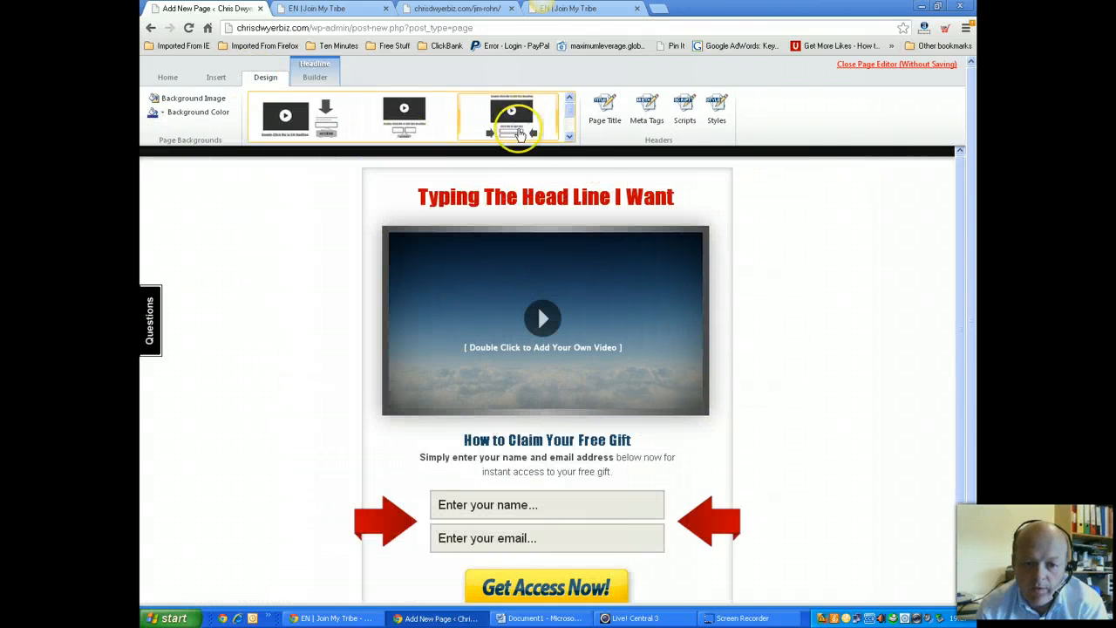
click(305, 114)
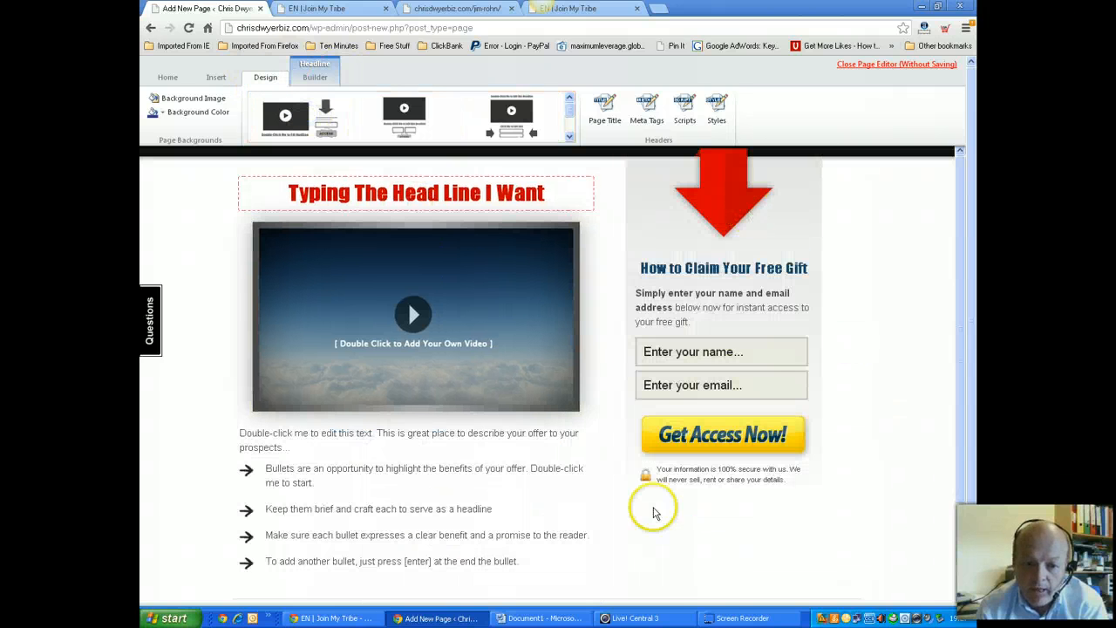
click(512, 115)
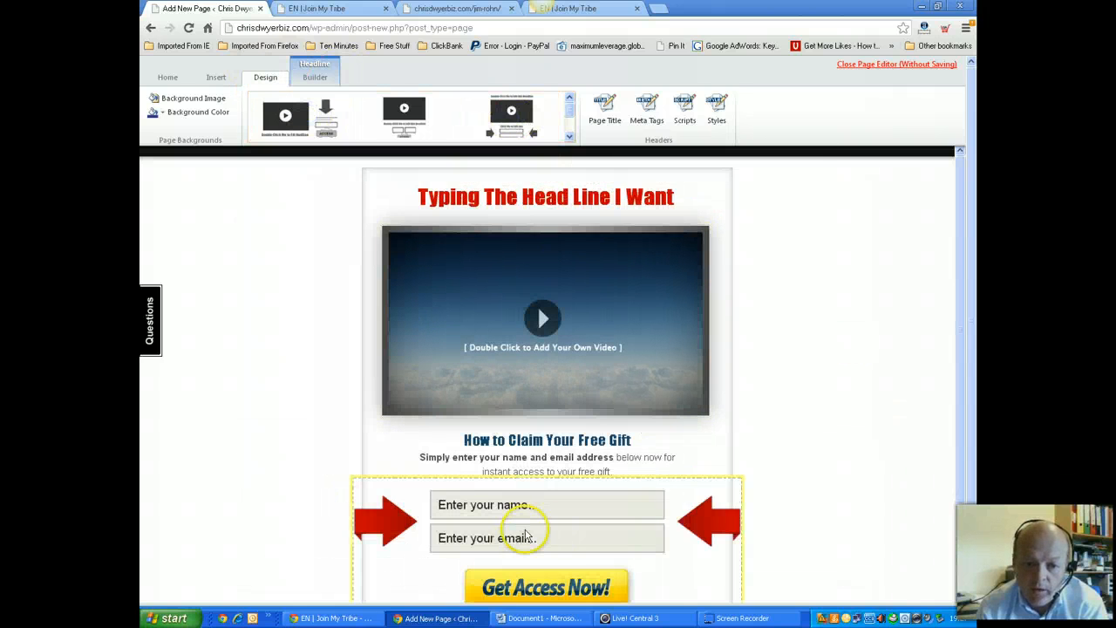
Switch to the two-column layout with the form on the right, then select the video
scroll(526, 533, down, 2)
scroll(523, 523, up, 2)
click(406, 120)
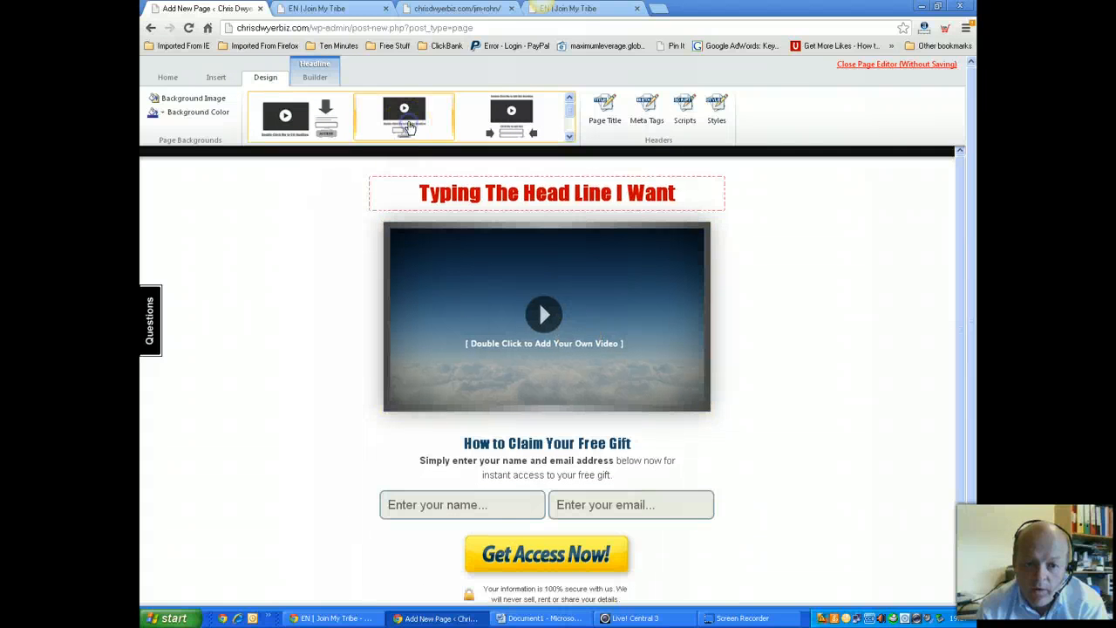
scroll(505, 490, down, 1)
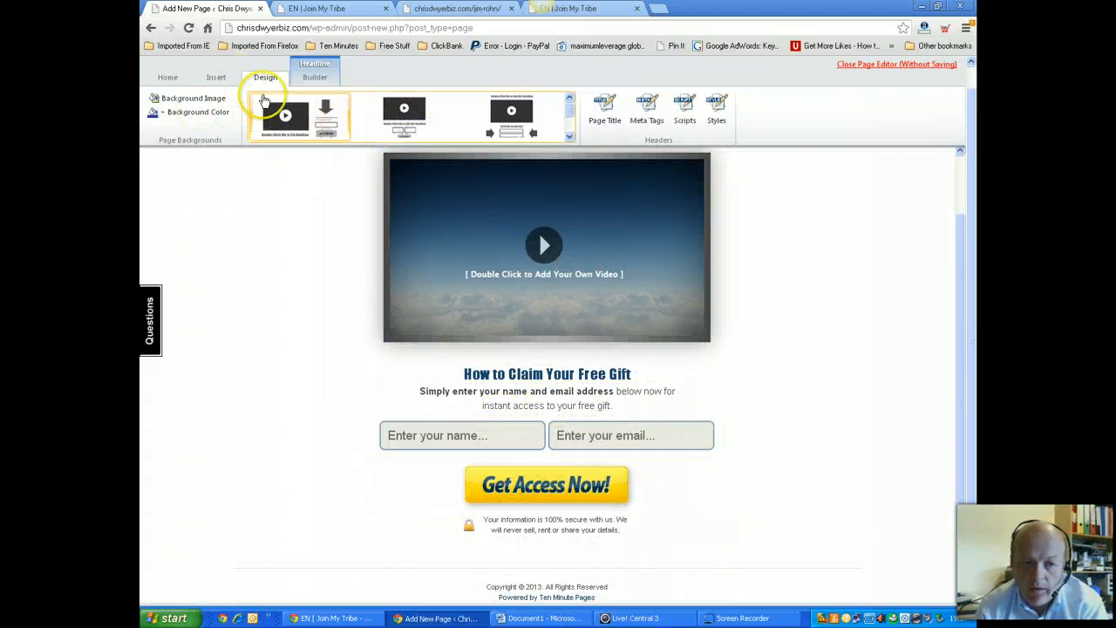
click(285, 115)
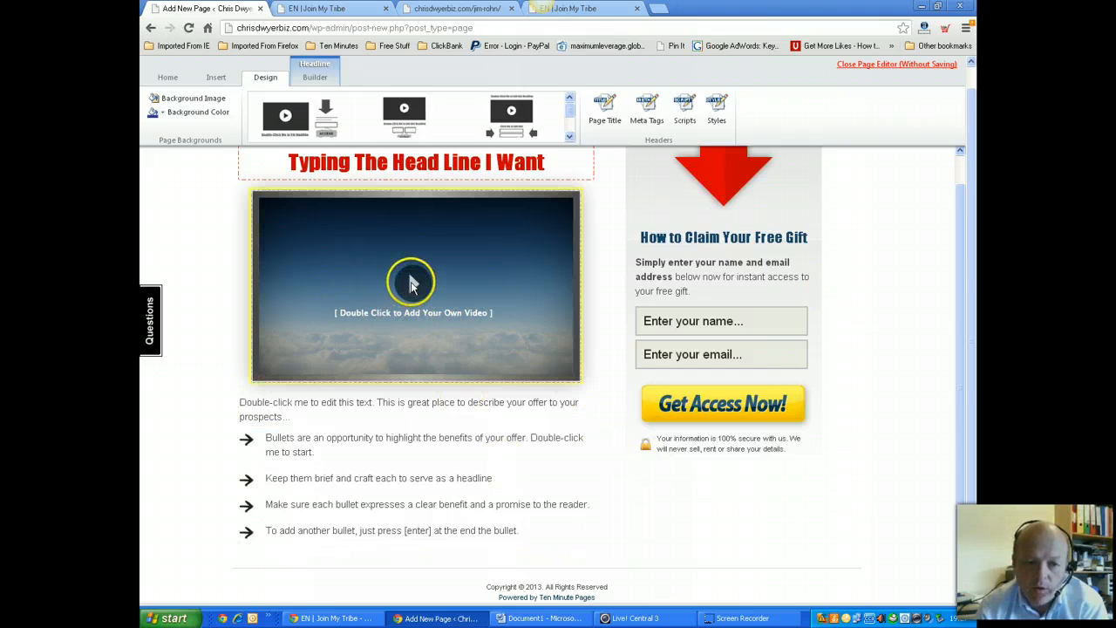
click(539, 378)
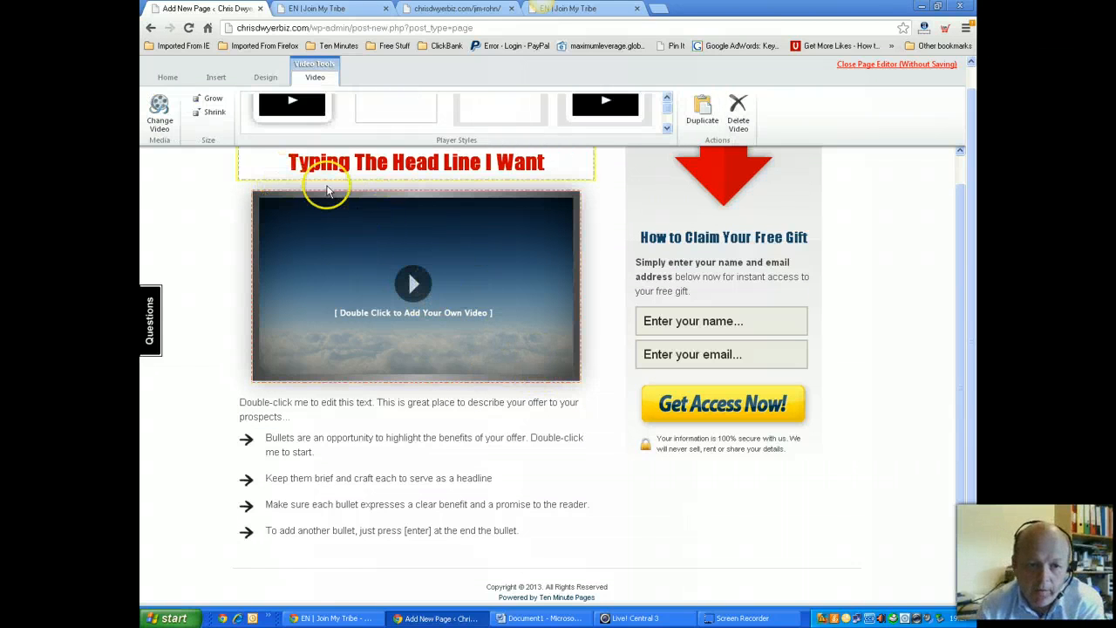
Open the Change Video code dialog, then switch to the Join My Tribe sales page
click(157, 115)
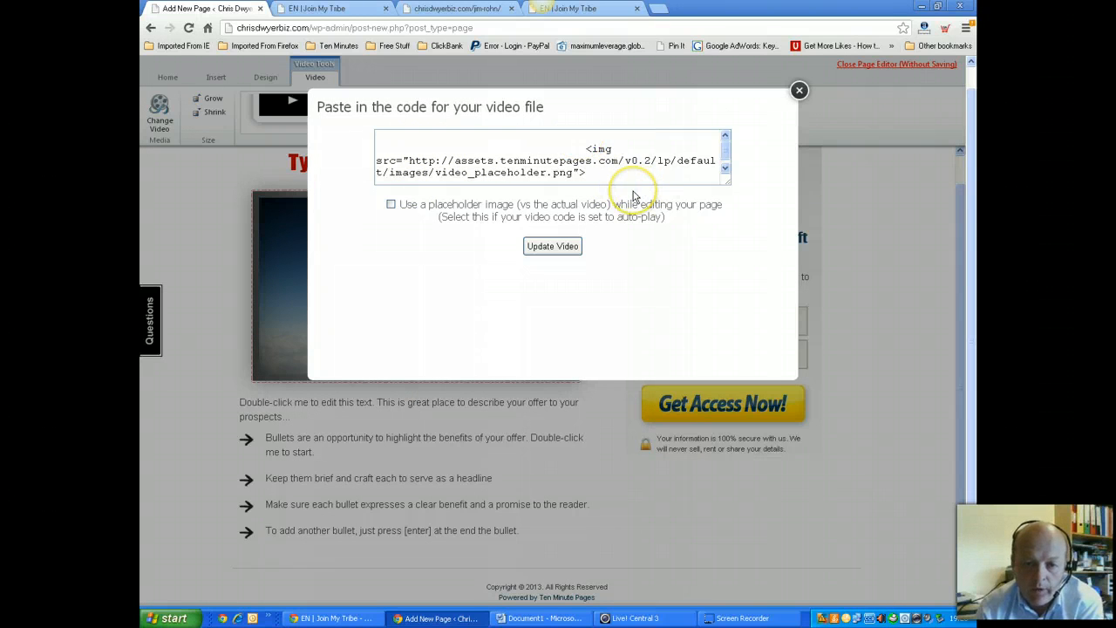
click(344, 8)
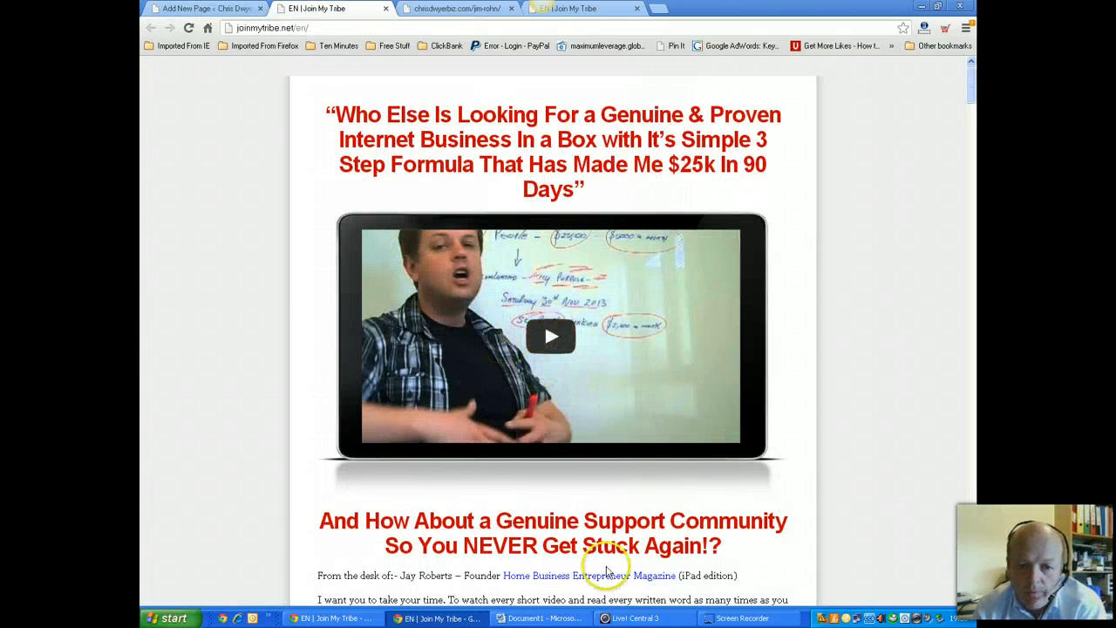
Play the Join My Tribe sales video and open it on YouTube
click(553, 340)
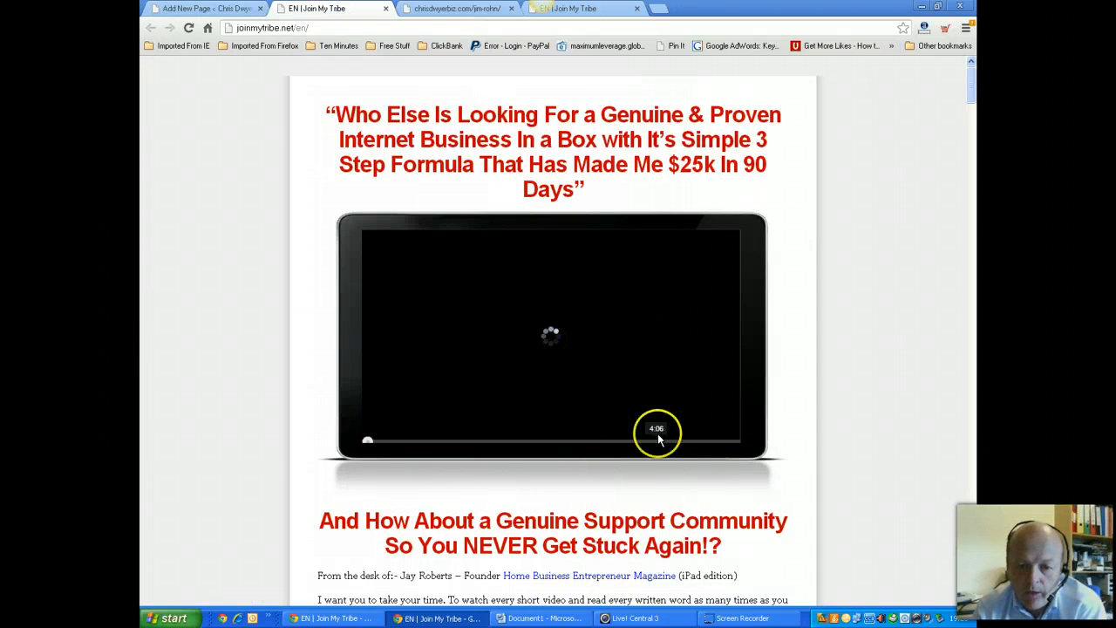
click(708, 439)
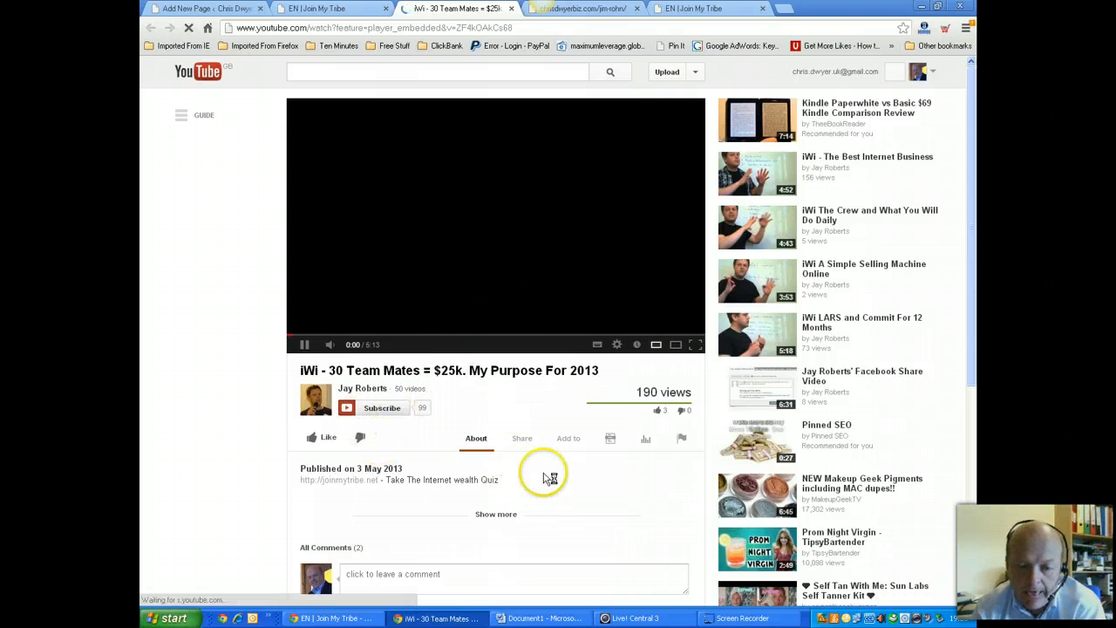
Pause the iWi - 30 Team Mates video and copy its 480 × 360 iframe embed code from Share > Embed
click(468, 181)
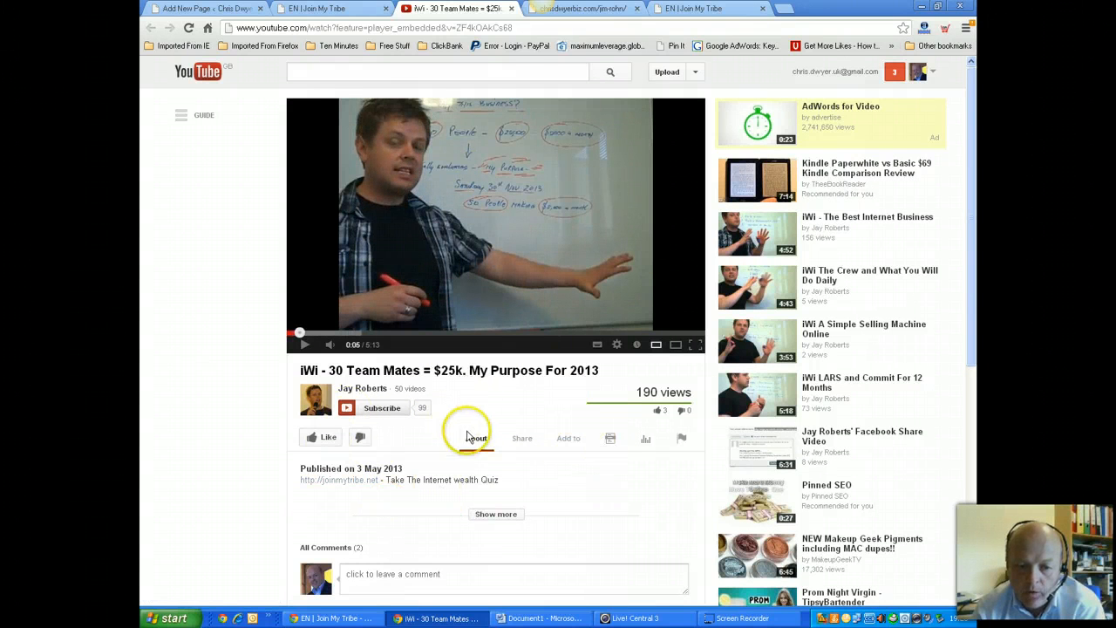
click(523, 439)
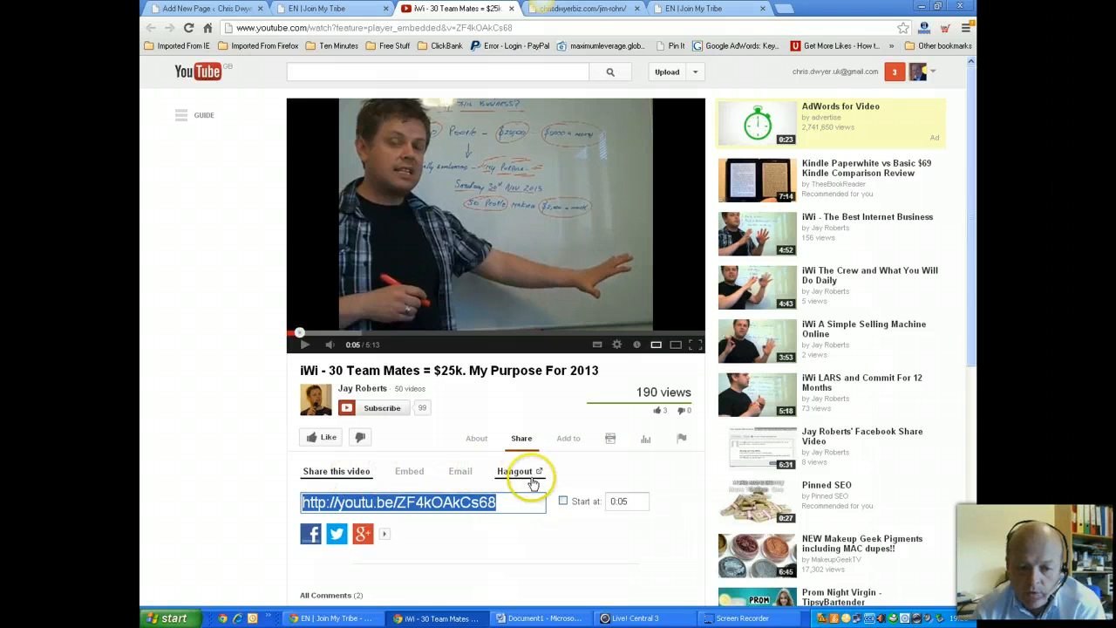
click(409, 471)
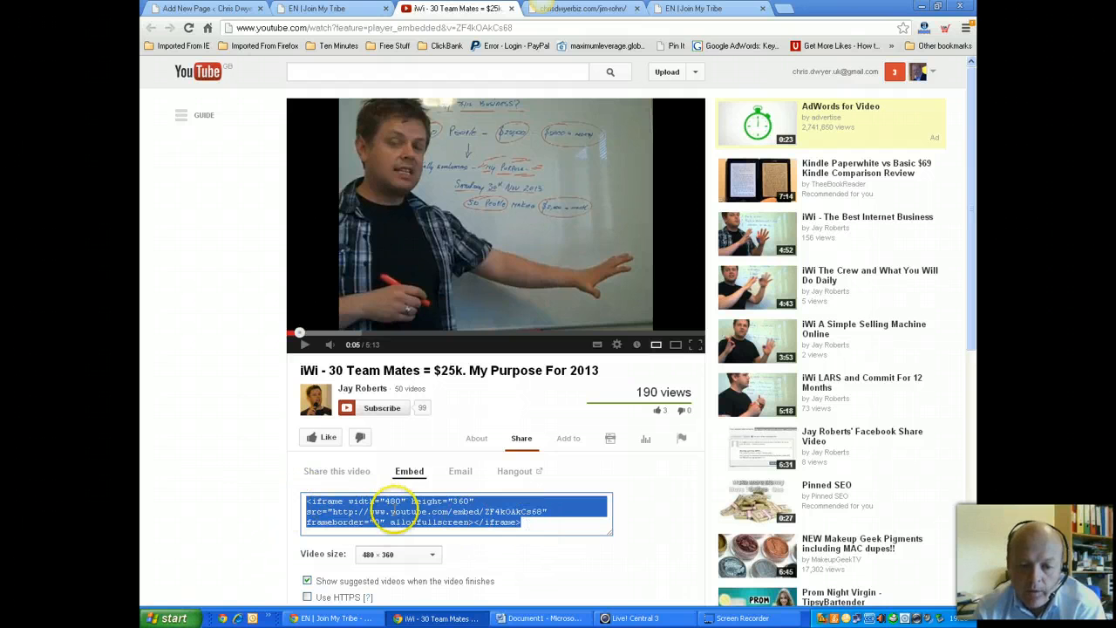
right_click(394, 510)
click(436, 327)
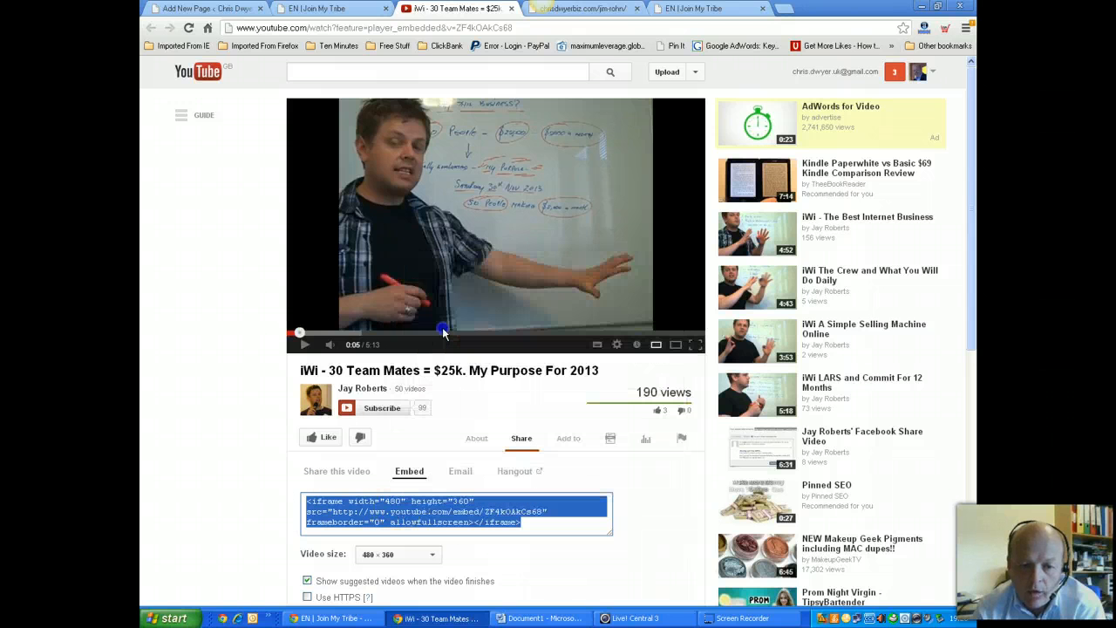
Replace the placeholder video code with the pasted YouTube iframe code and update the video
click(209, 10)
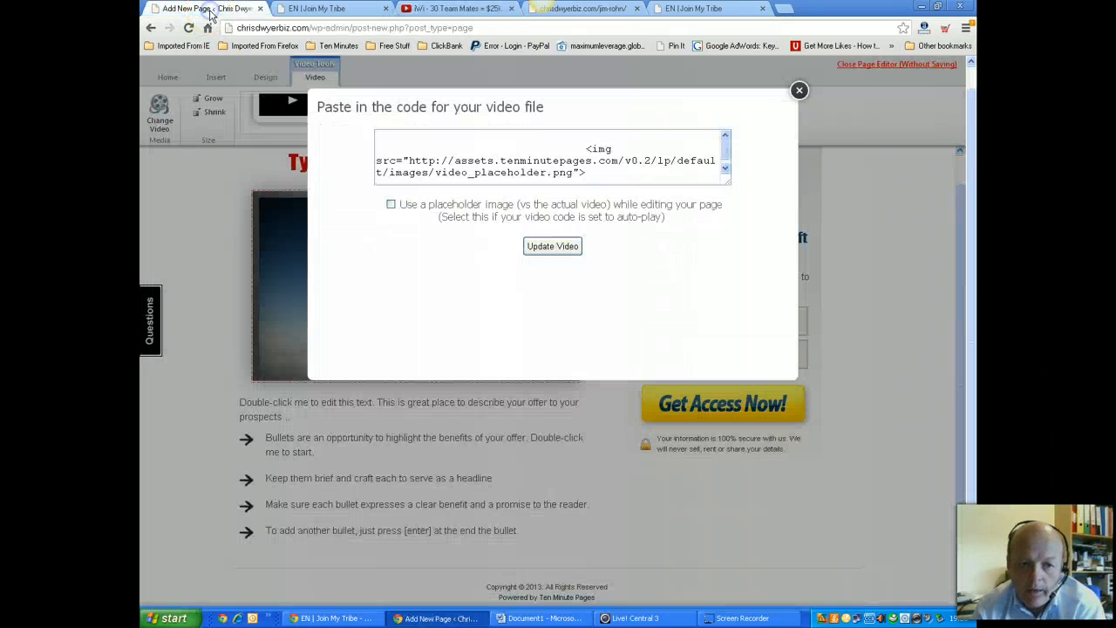
drag(597, 174, 309, 130)
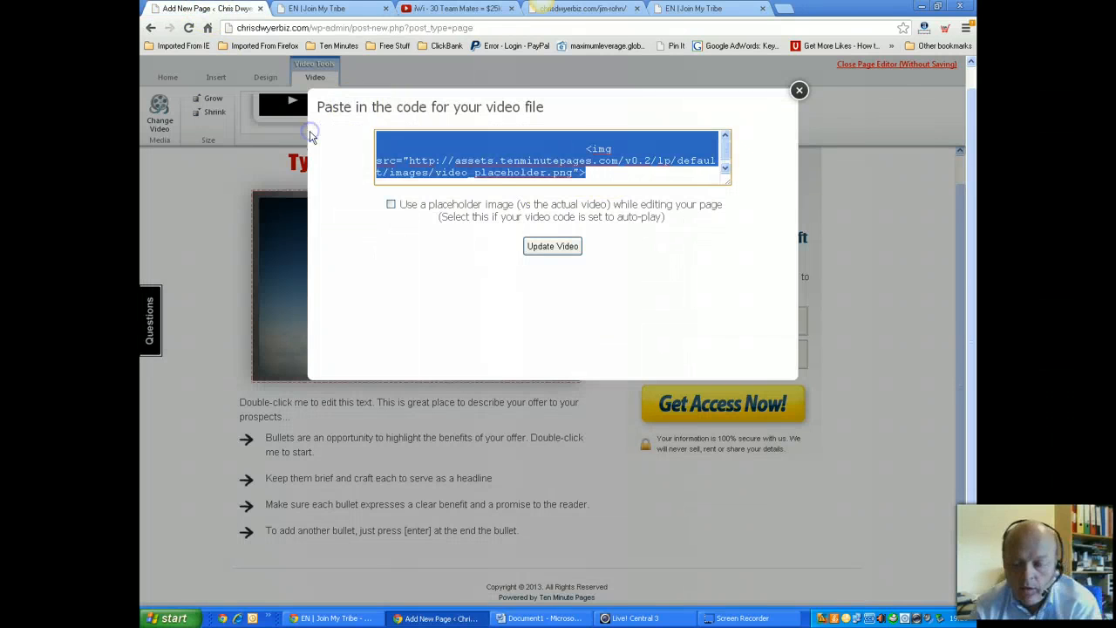
key(BackSpace)
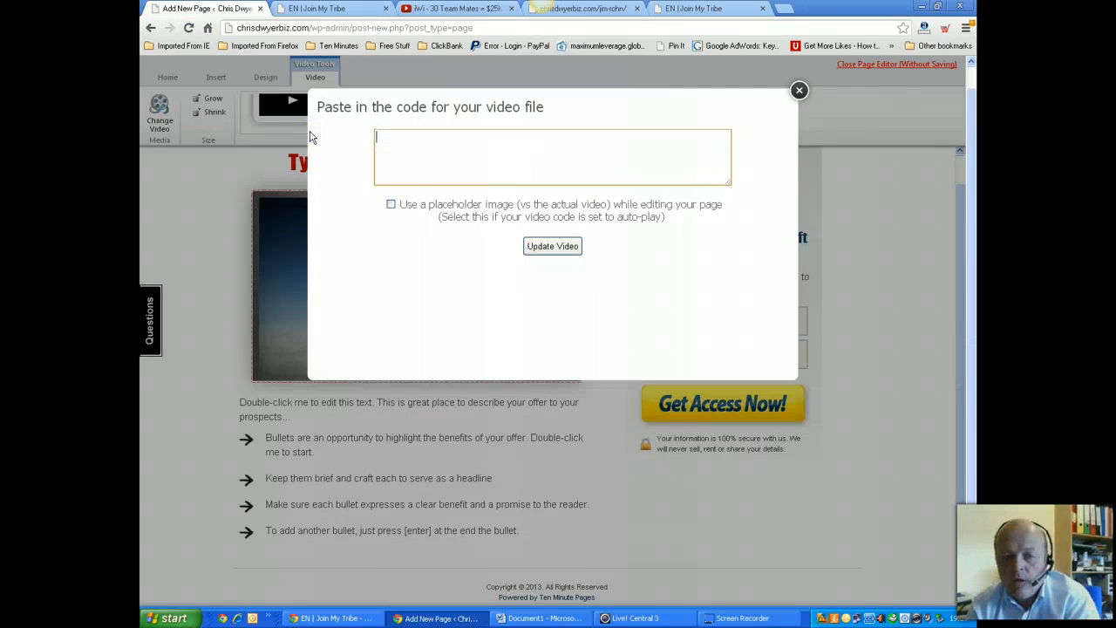
right_click(409, 146)
click(459, 238)
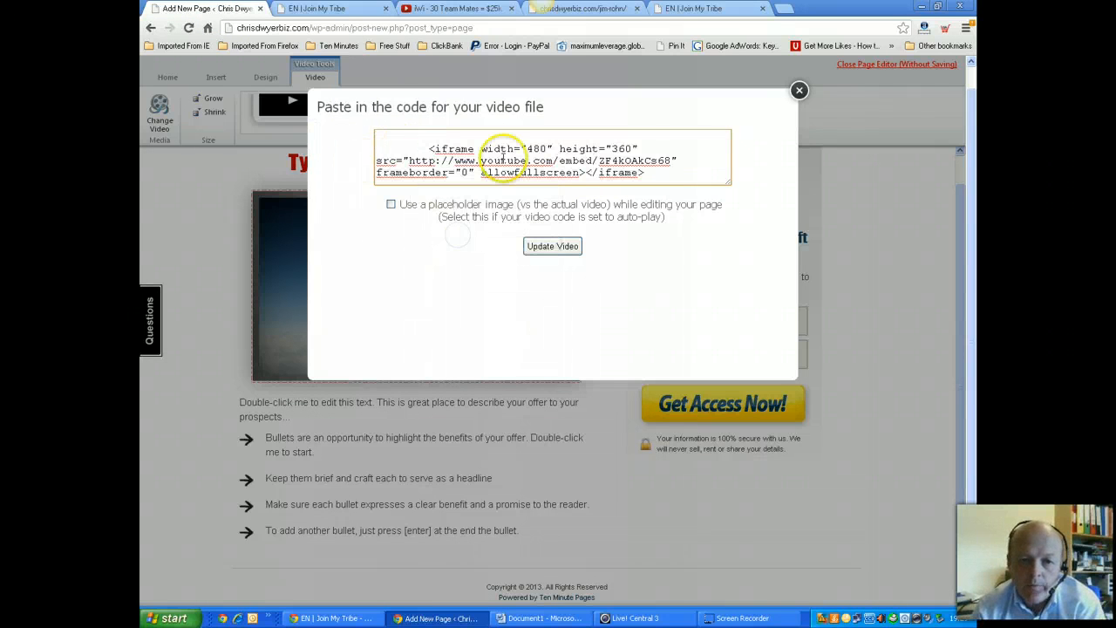
click(552, 246)
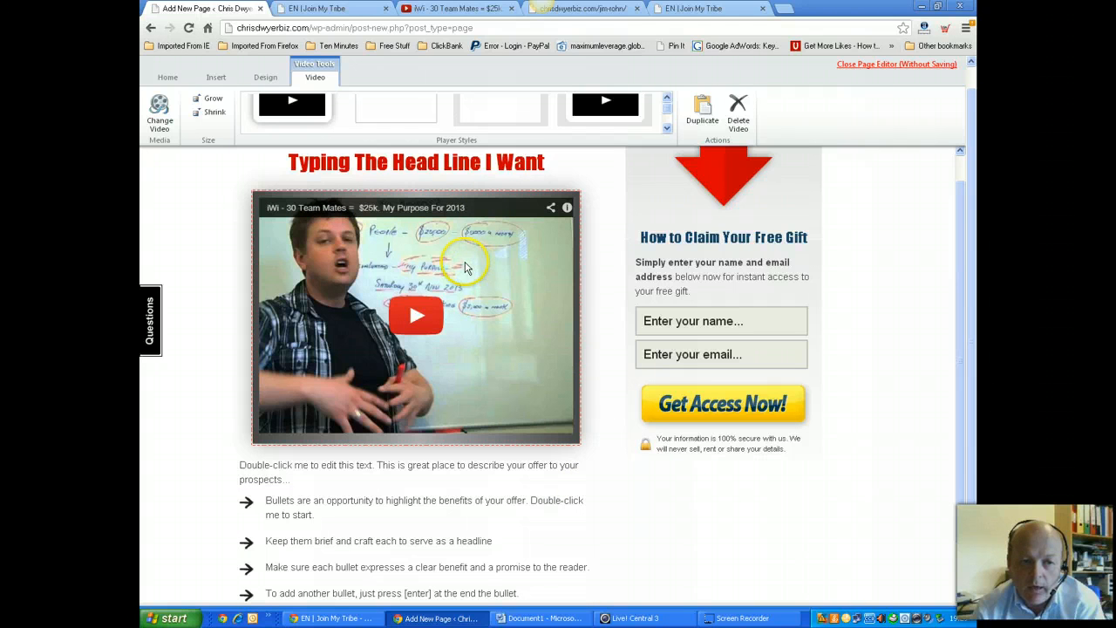
Resize the video player with Shrink and Grow, ending slightly smaller than before
click(213, 116)
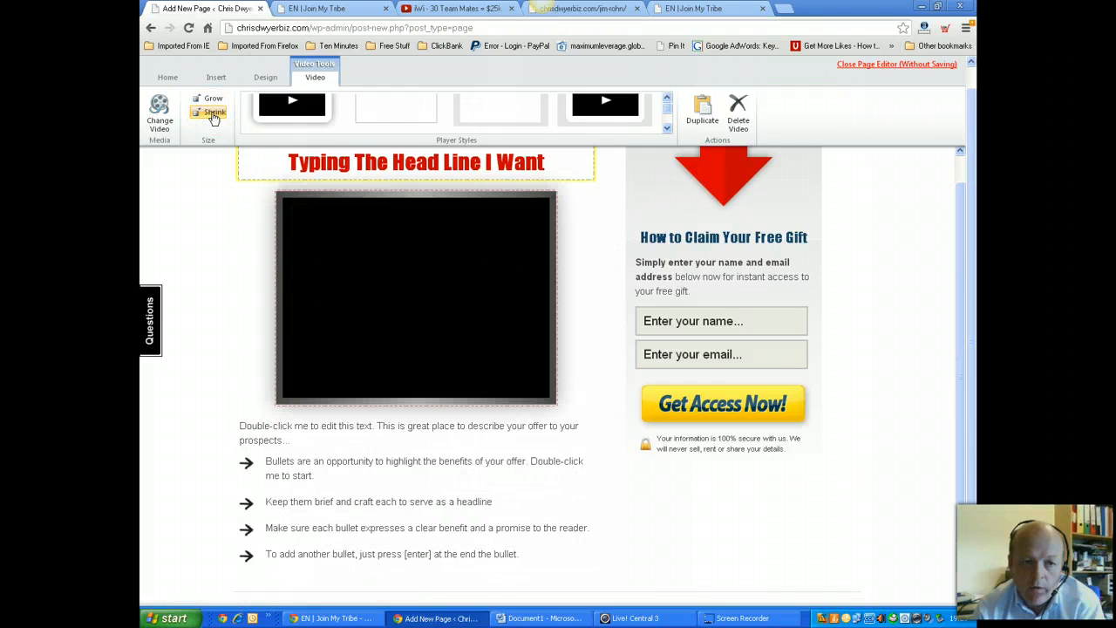
click(213, 116)
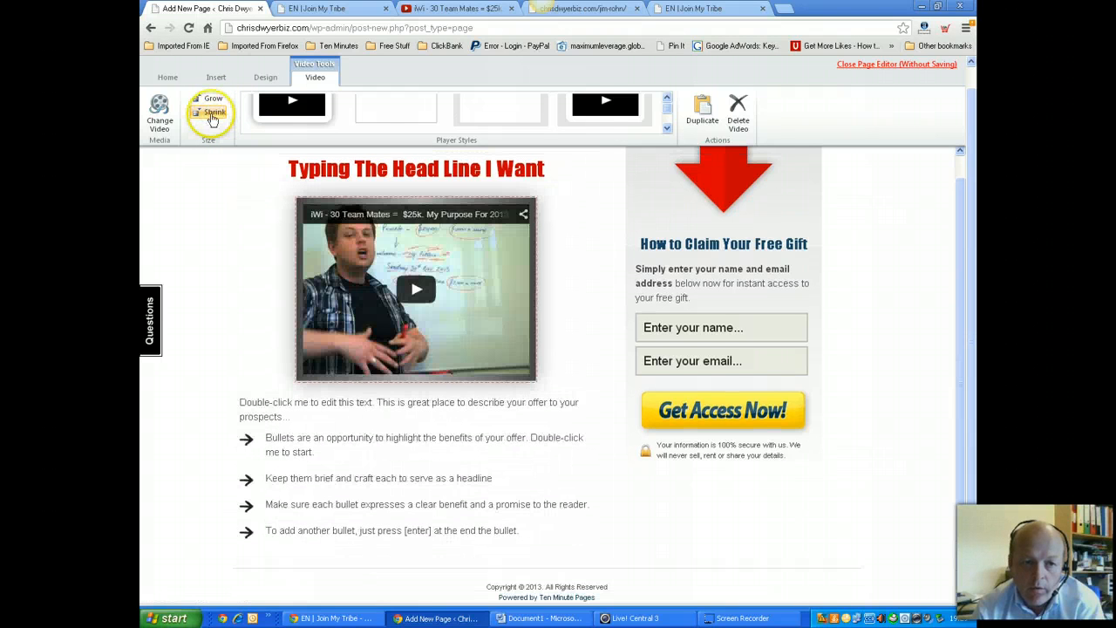
click(212, 116)
click(212, 116)
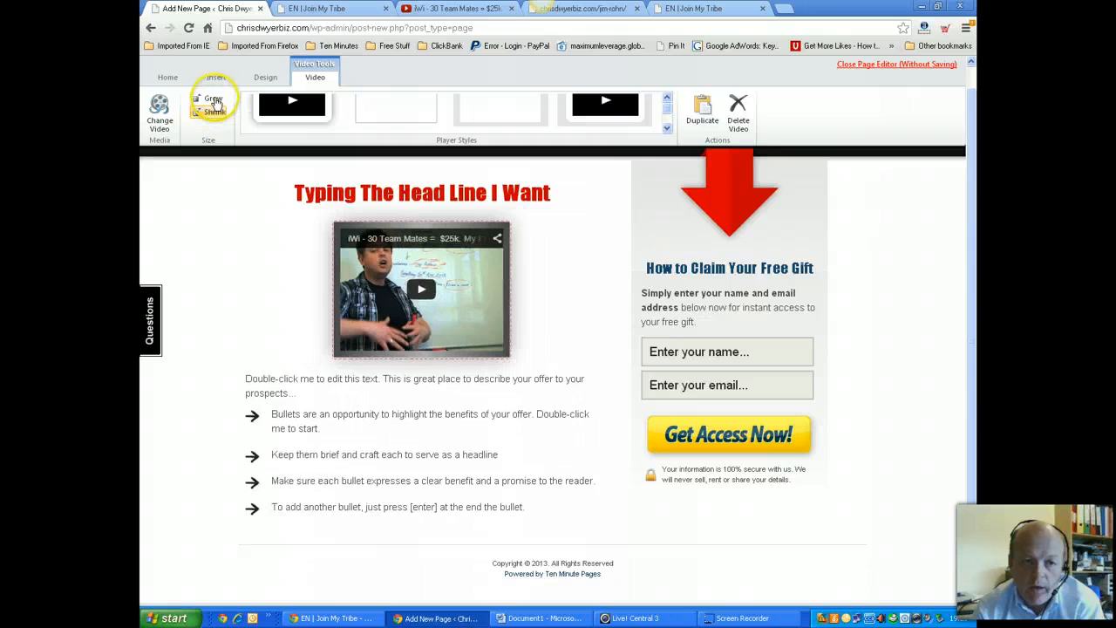
click(213, 100)
click(214, 99)
click(214, 99)
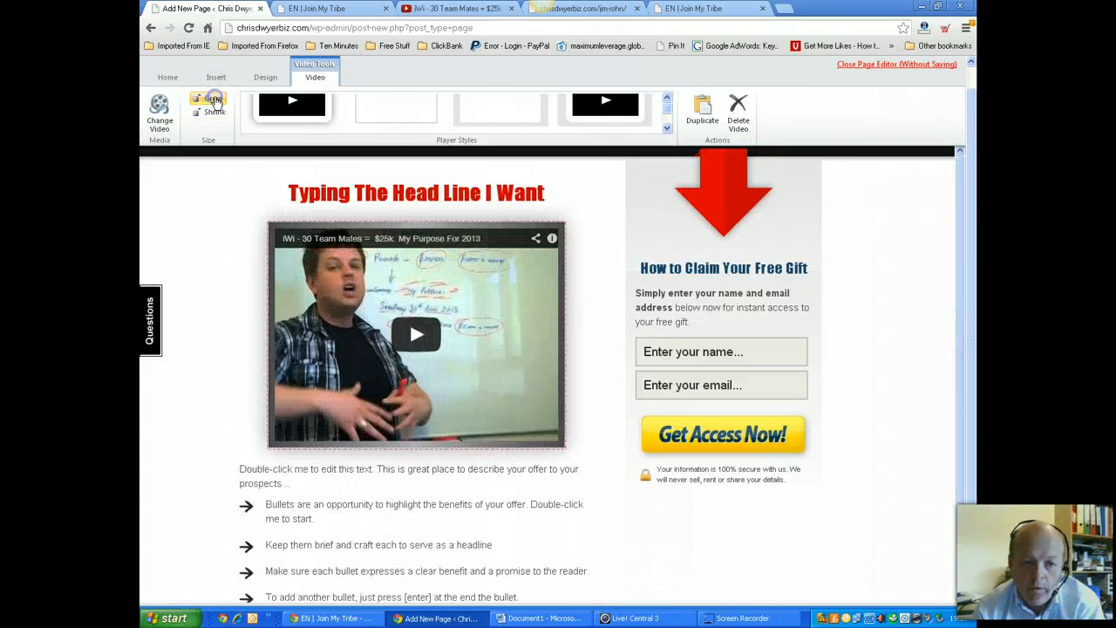
click(214, 100)
click(212, 112)
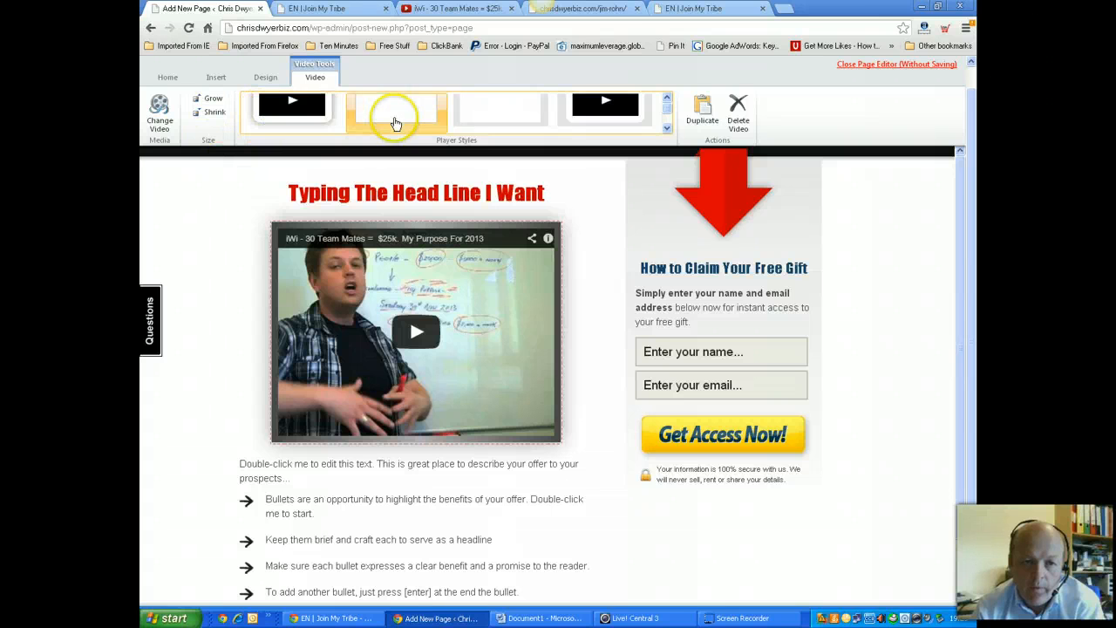
Try the player frame styles and settle on the first, thick rounded frame
click(294, 118)
click(243, 372)
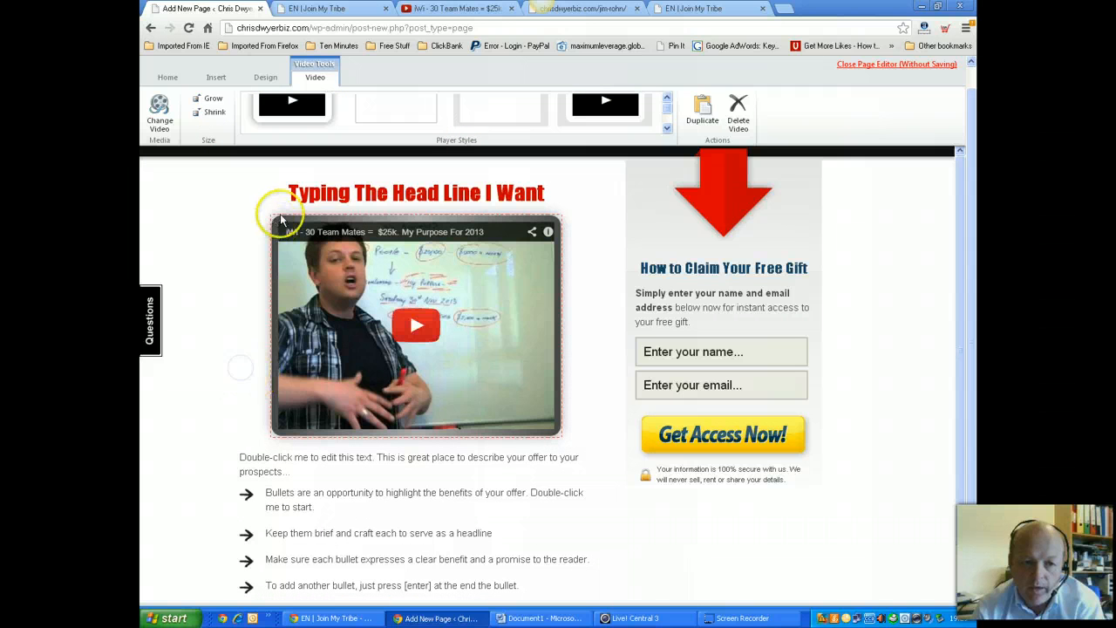
click(597, 112)
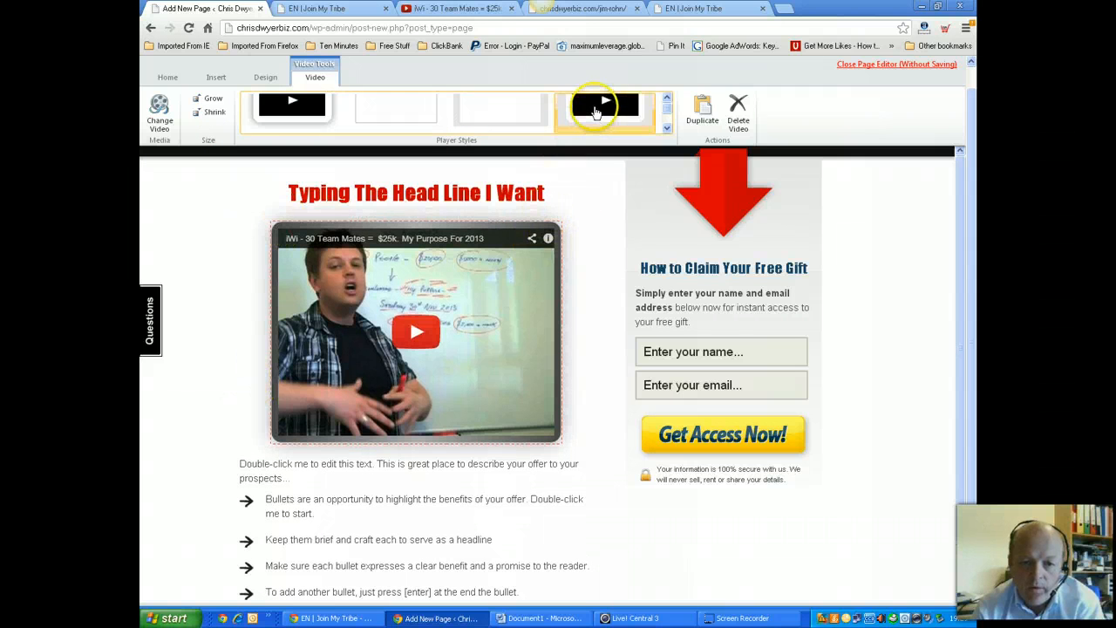
click(488, 116)
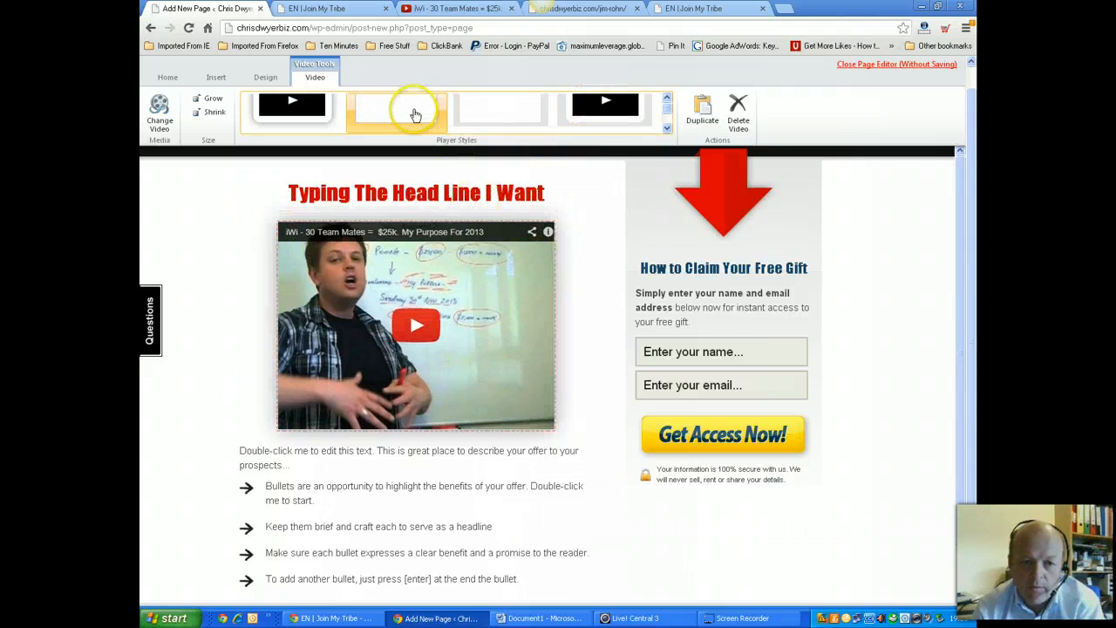
click(295, 105)
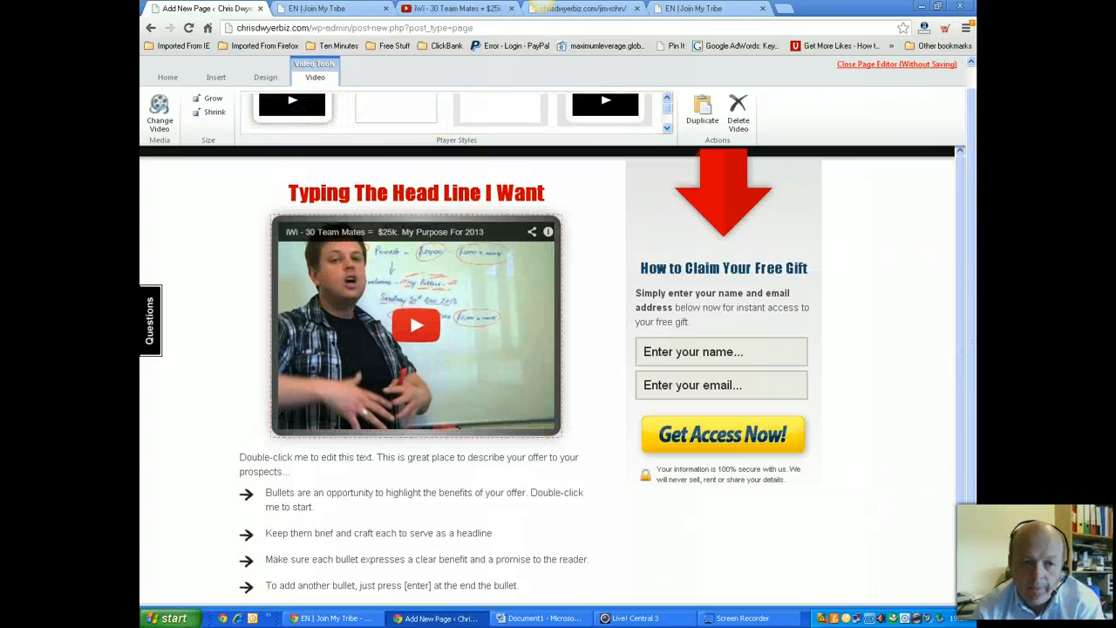
click(240, 353)
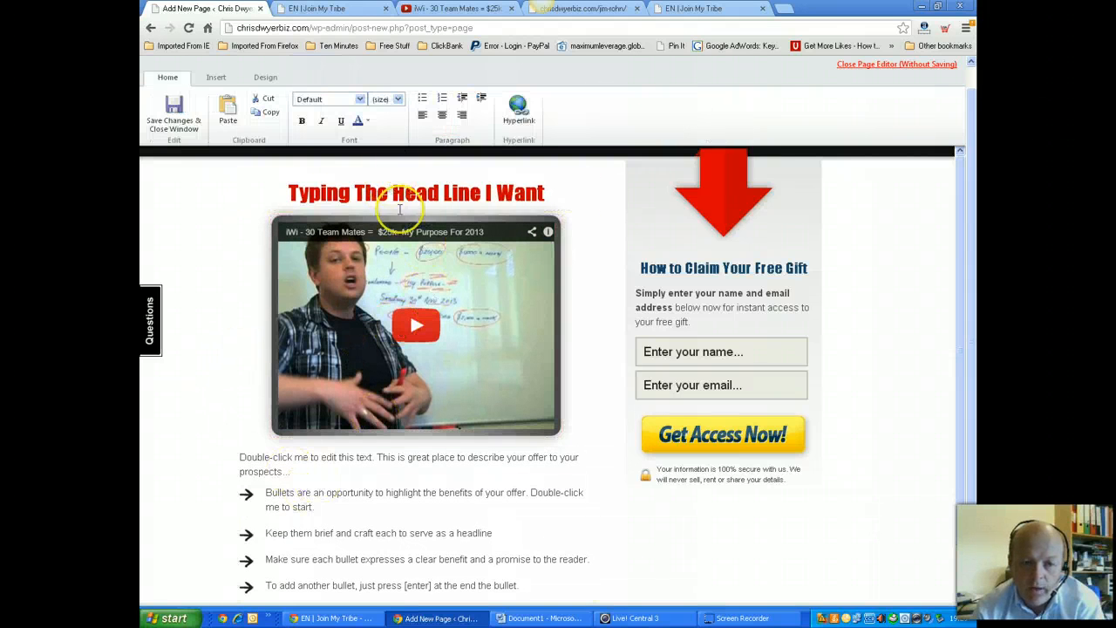
Change the second bullet under the video to 'Make My Points', then select all four bullets
scroll(409, 508, down, 1)
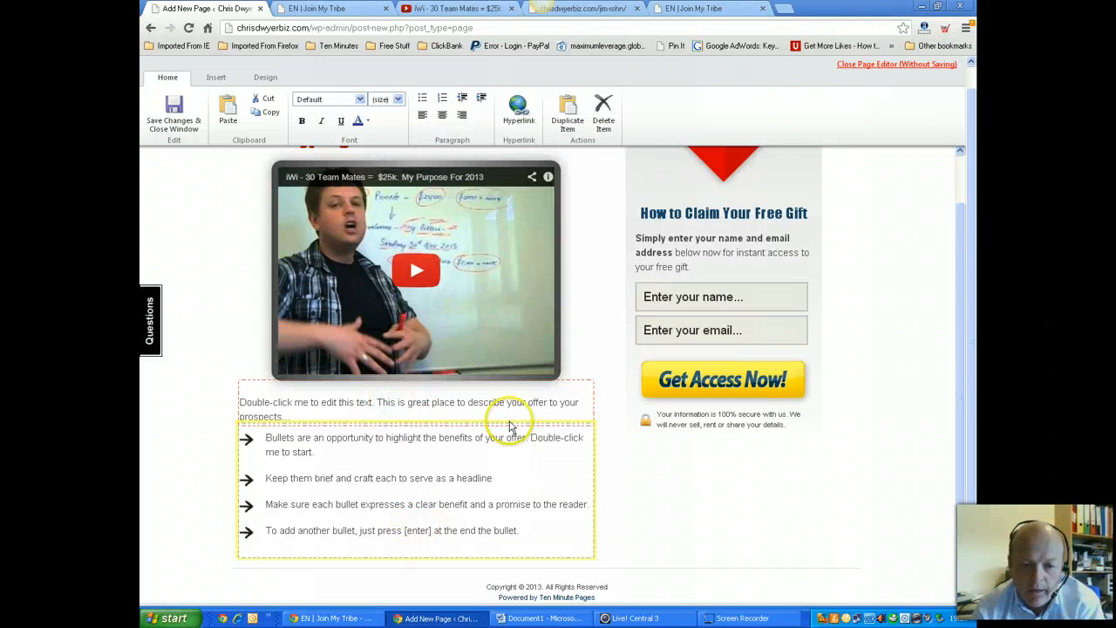
double_click(288, 416)
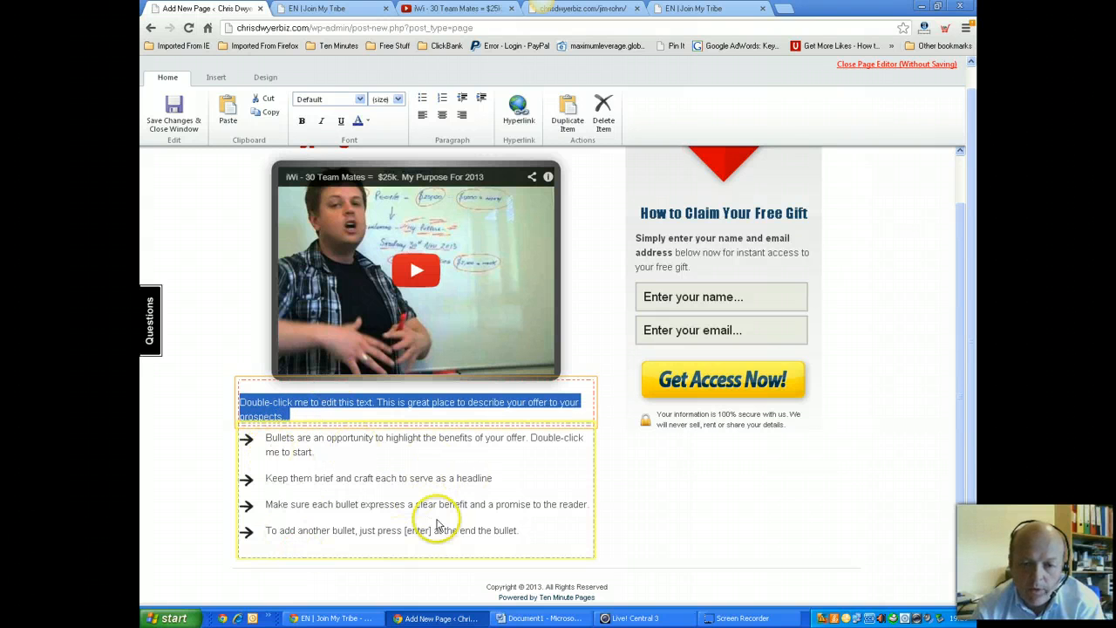
click(495, 480)
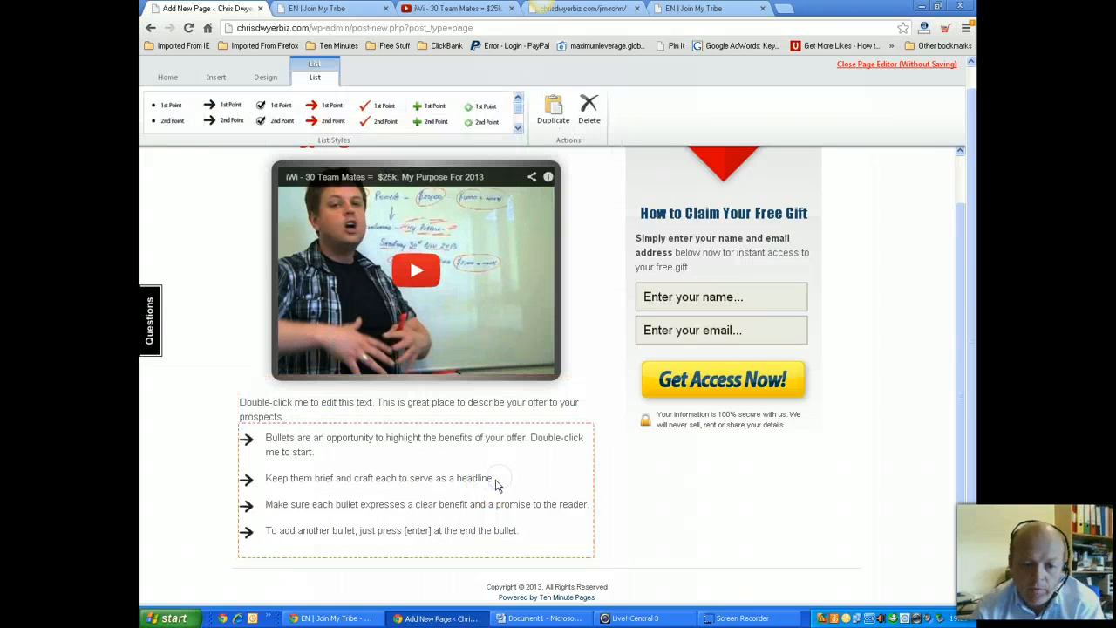
double_click(495, 480)
drag(496, 478, 373, 480)
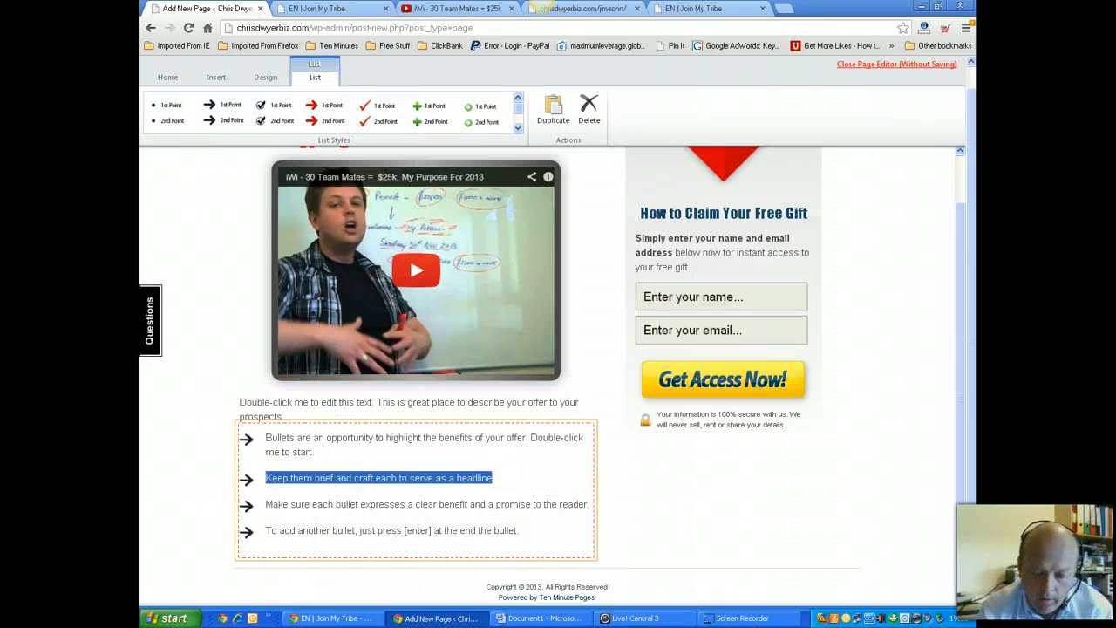
text(Make My Points)
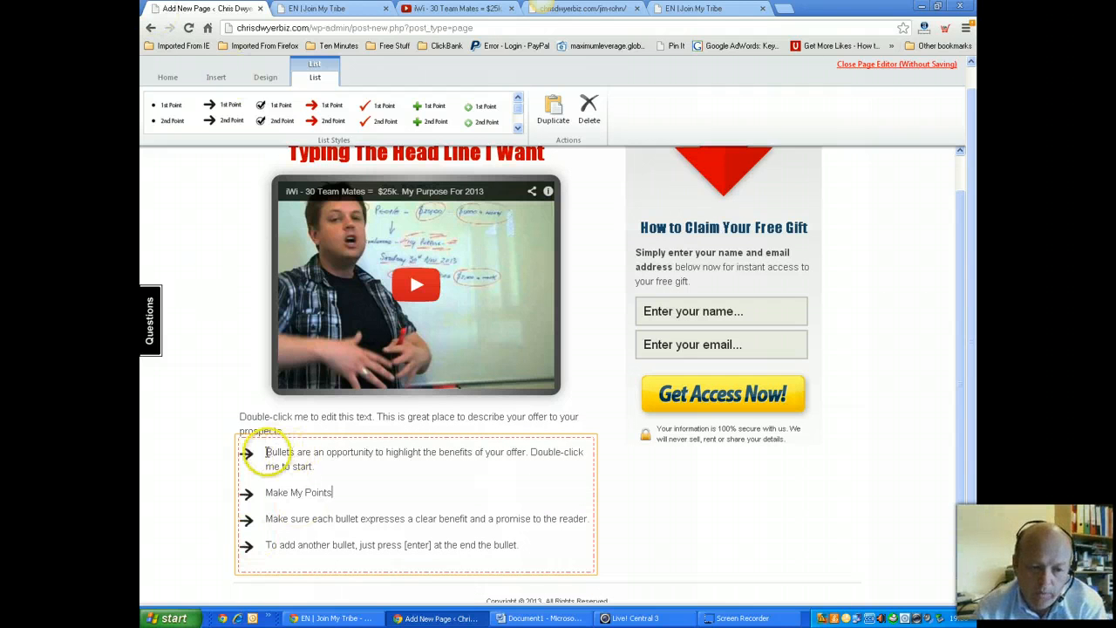
drag(266, 451, 524, 558)
Try the red arrow, green plus and green check list styles, then apply black checkbox icons
click(338, 111)
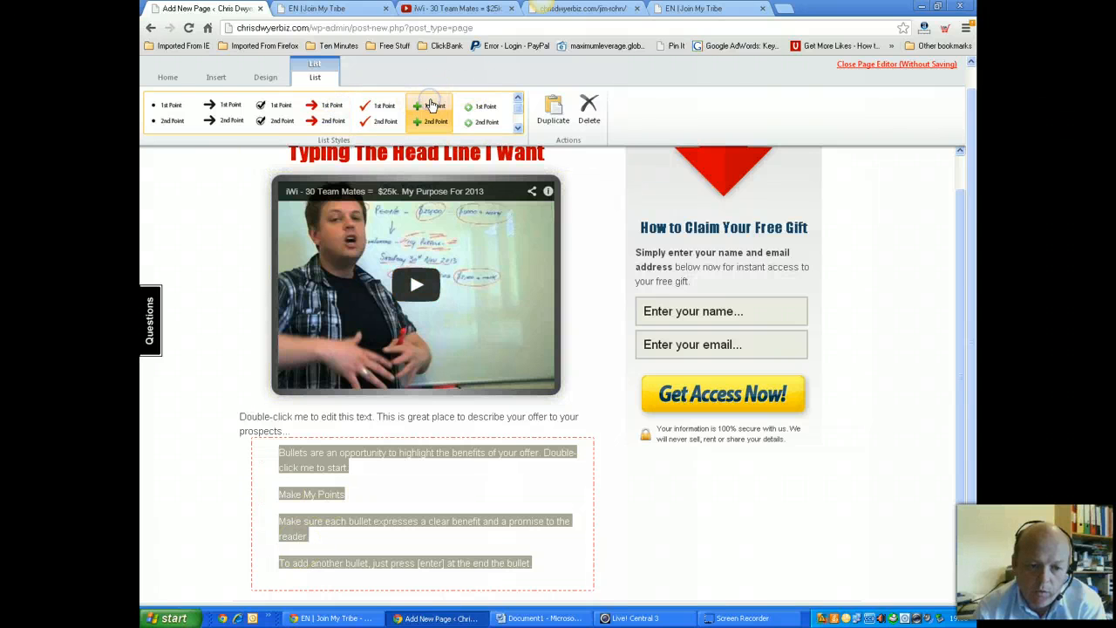
click(431, 105)
drag(517, 104, 517, 122)
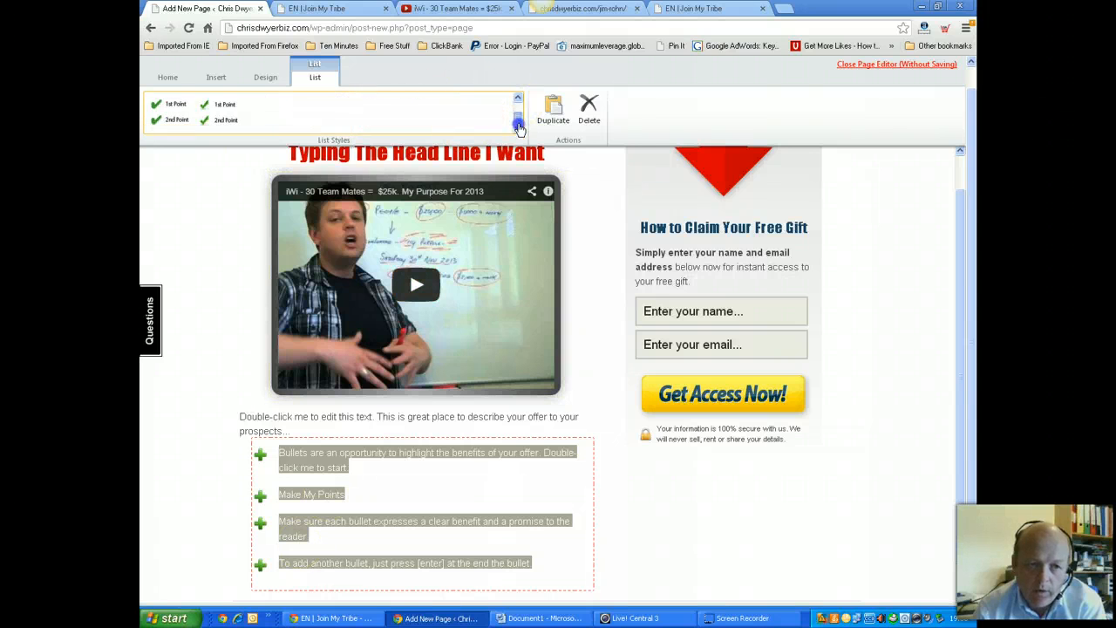
click(220, 108)
click(171, 114)
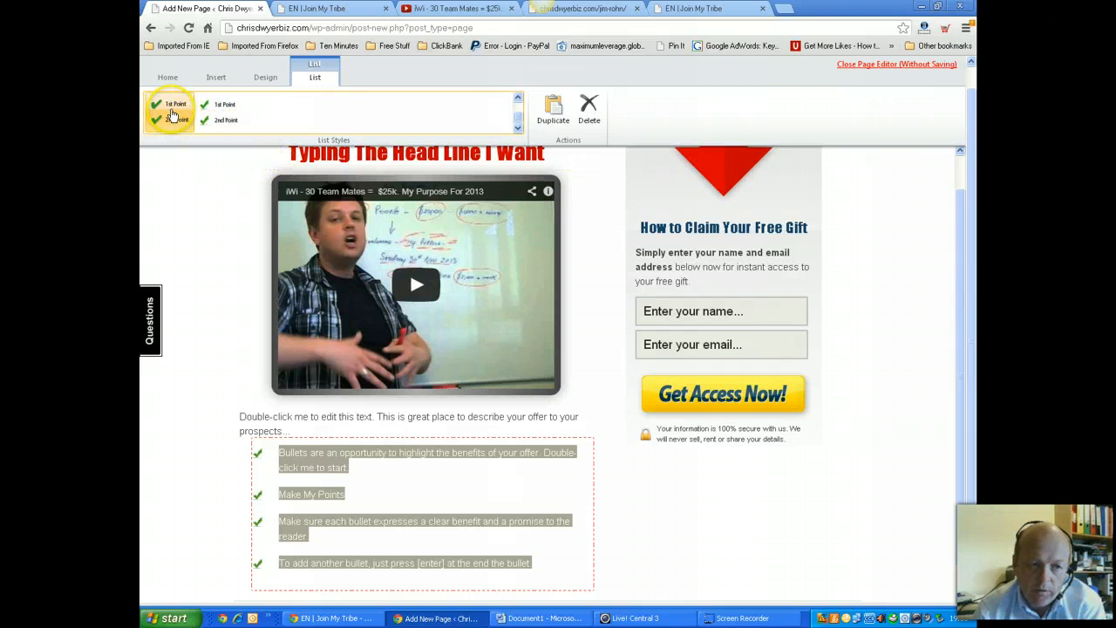
drag(518, 117, 522, 107)
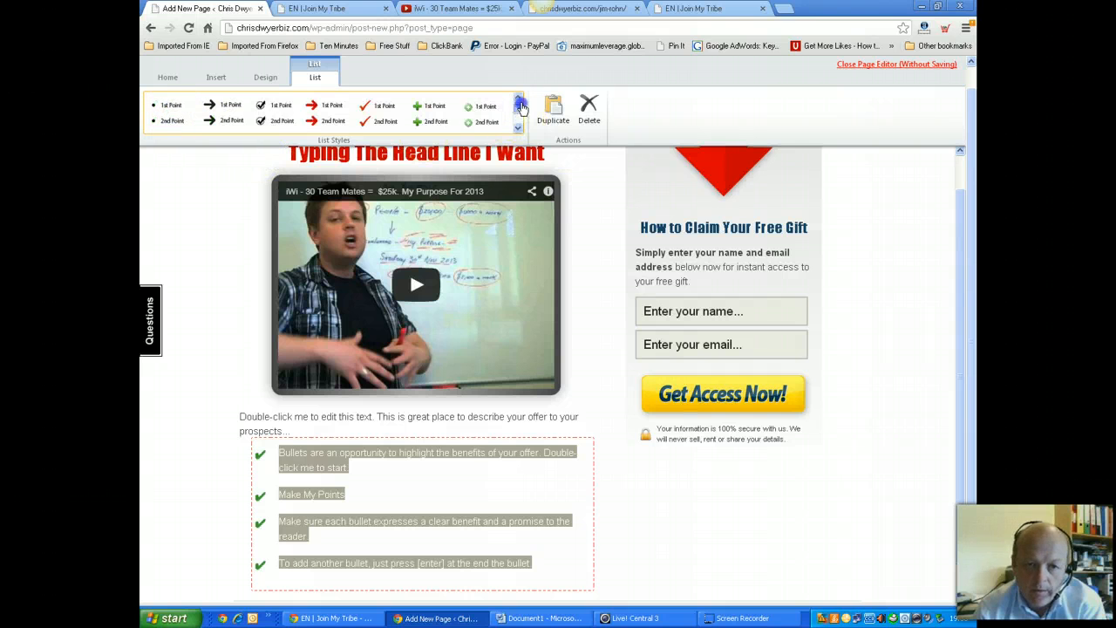
click(272, 112)
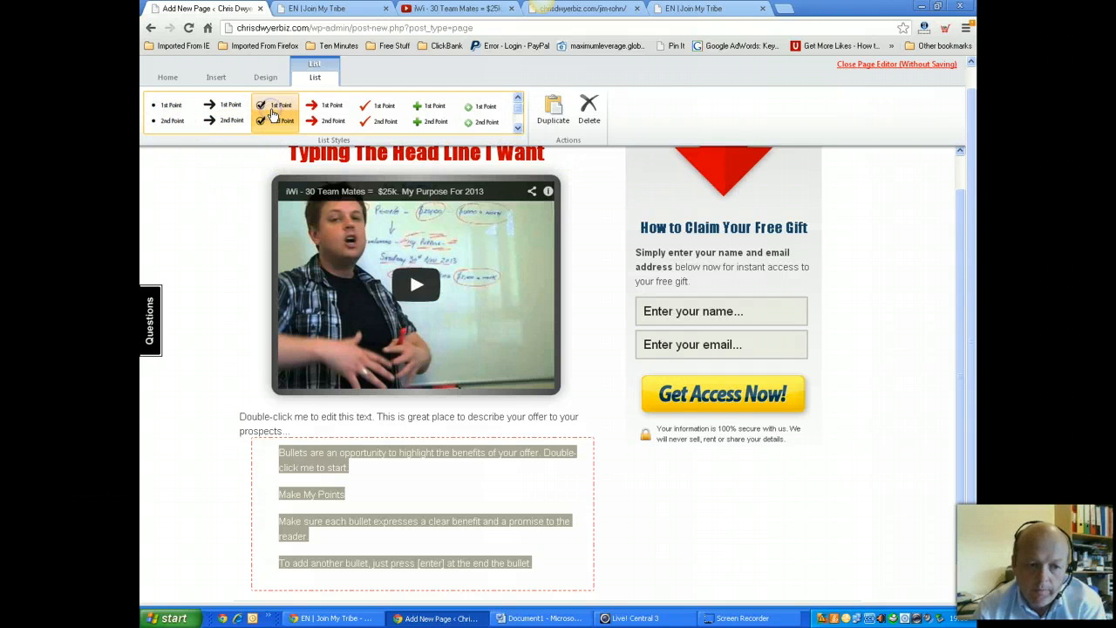
click(440, 486)
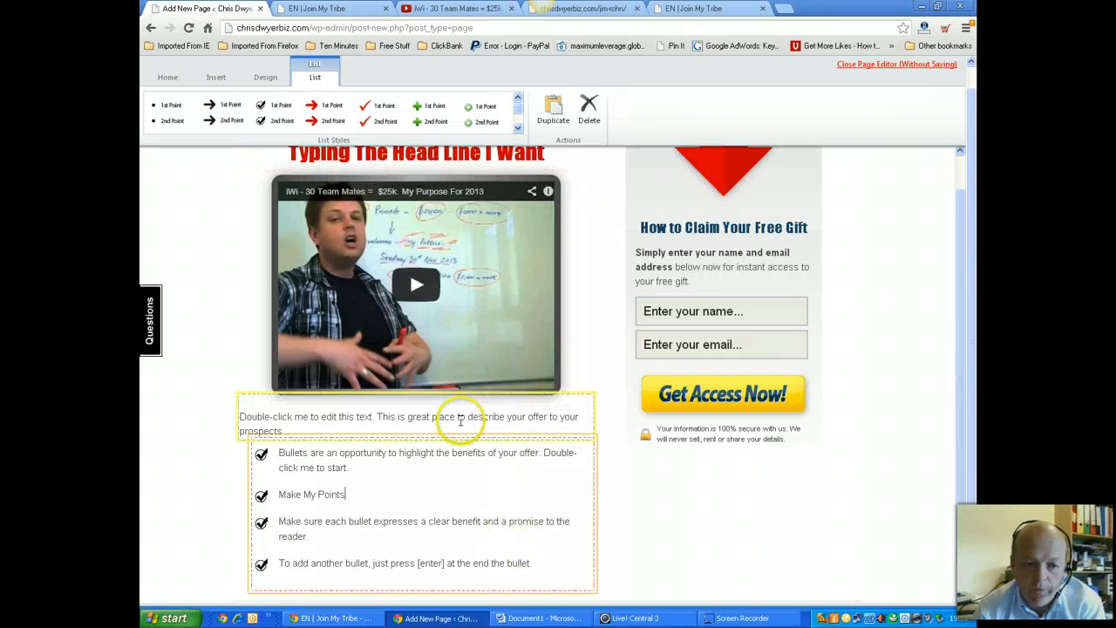
Colour the description paragraph under the video magenta
drag(294, 428, 234, 413)
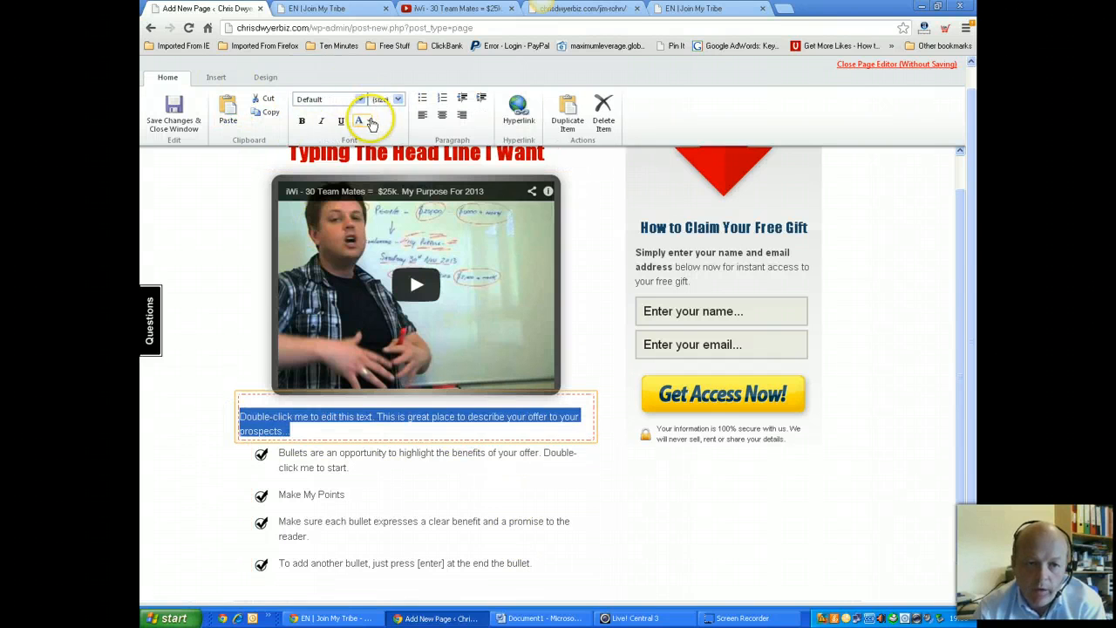
click(371, 121)
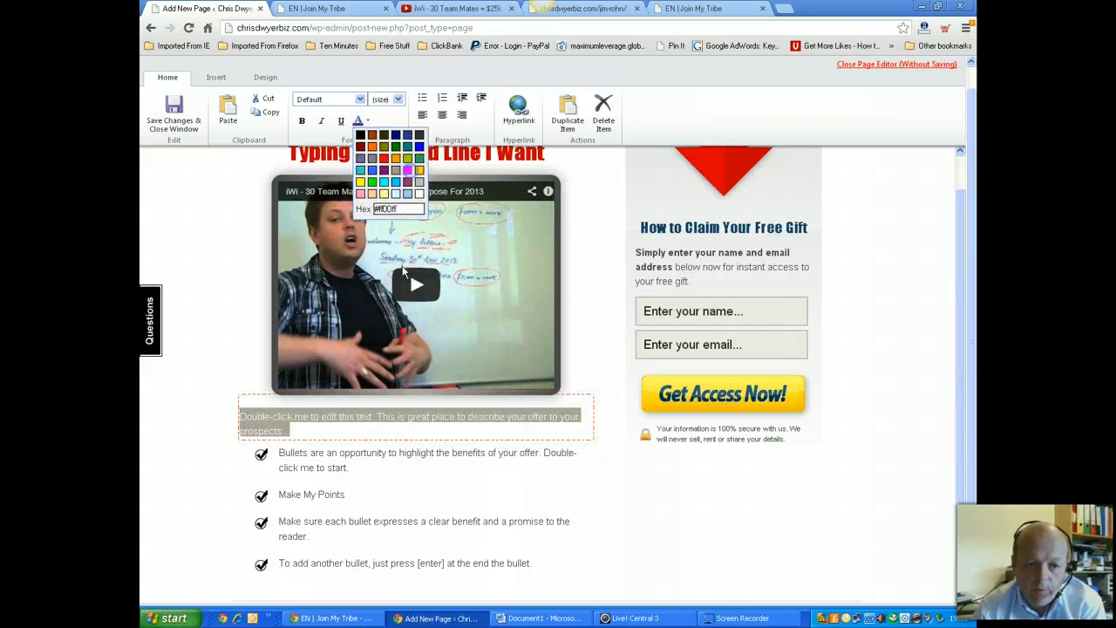
click(410, 172)
Make the paragraph bold, set it in Impact at size 18, and centre it
click(304, 122)
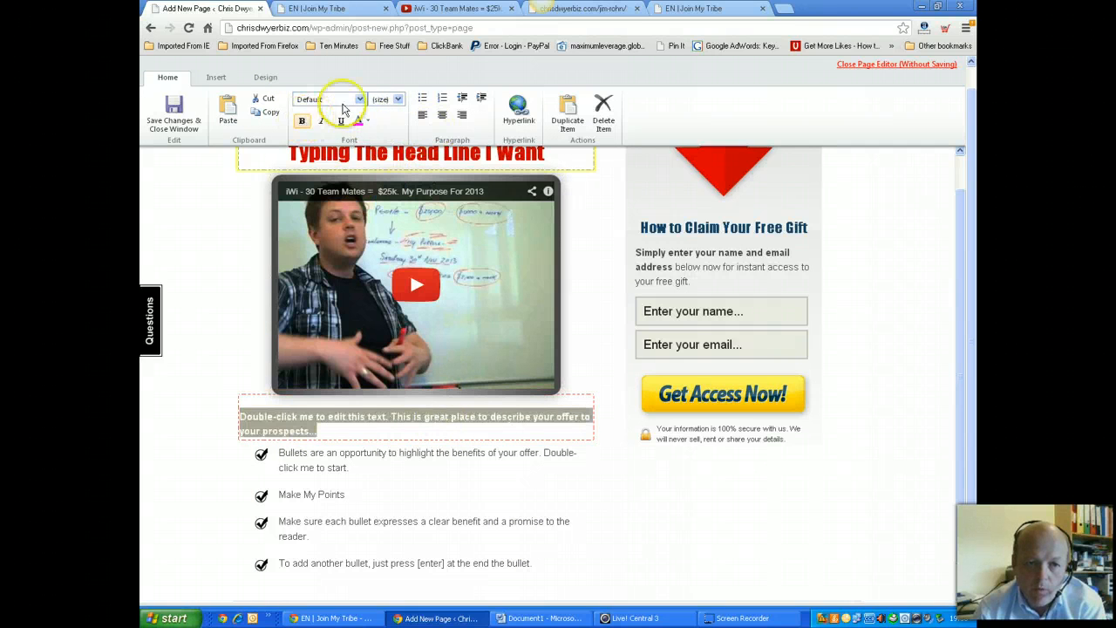
click(356, 100)
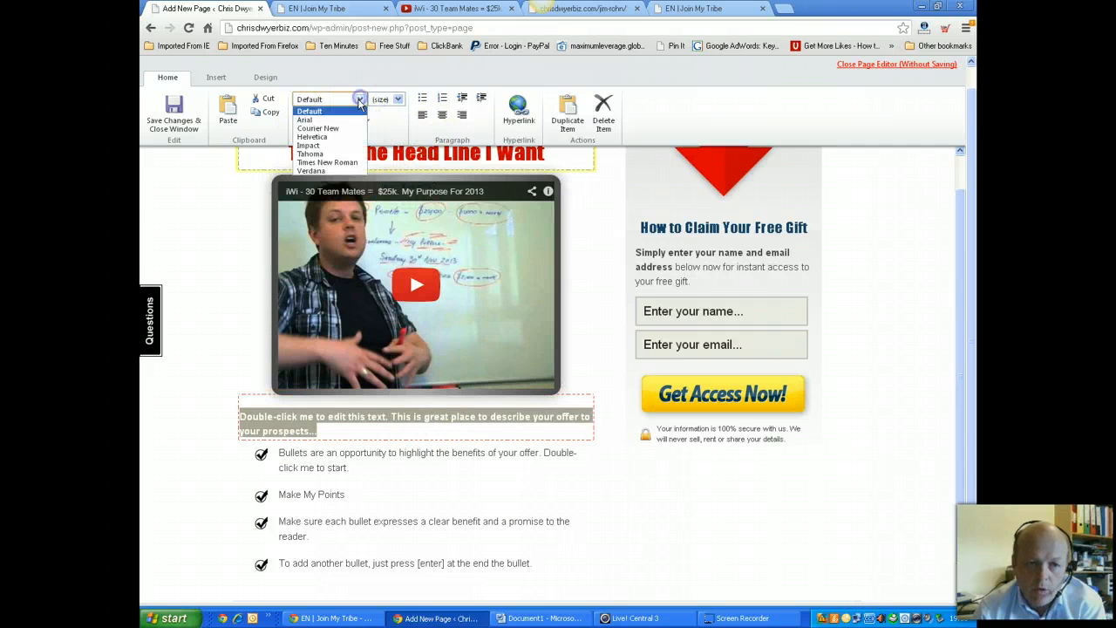
click(324, 145)
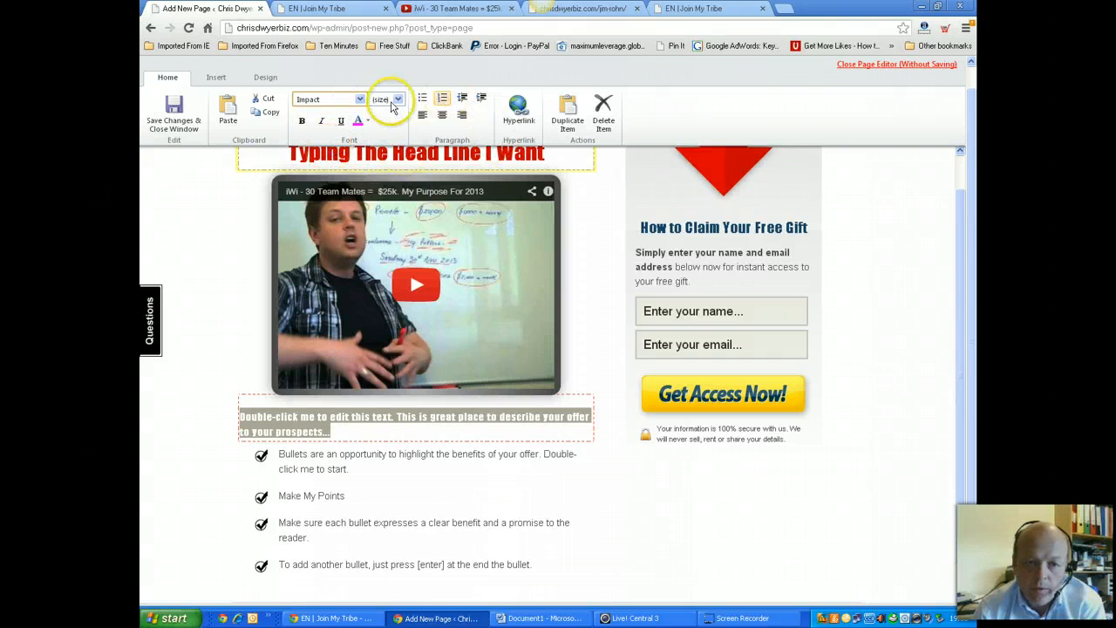
click(397, 100)
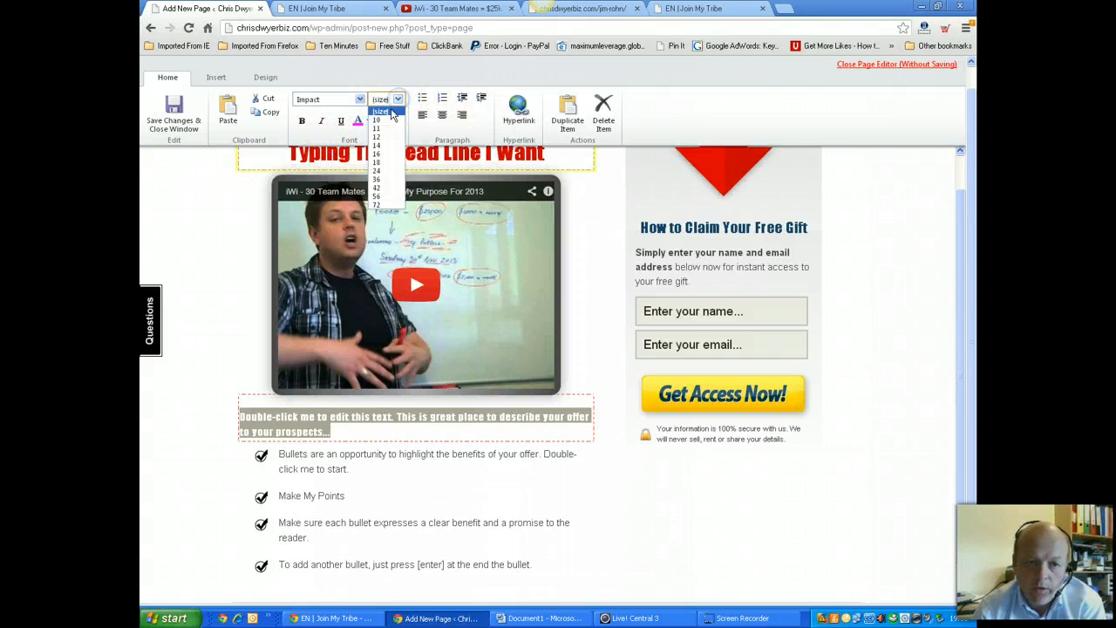
click(381, 164)
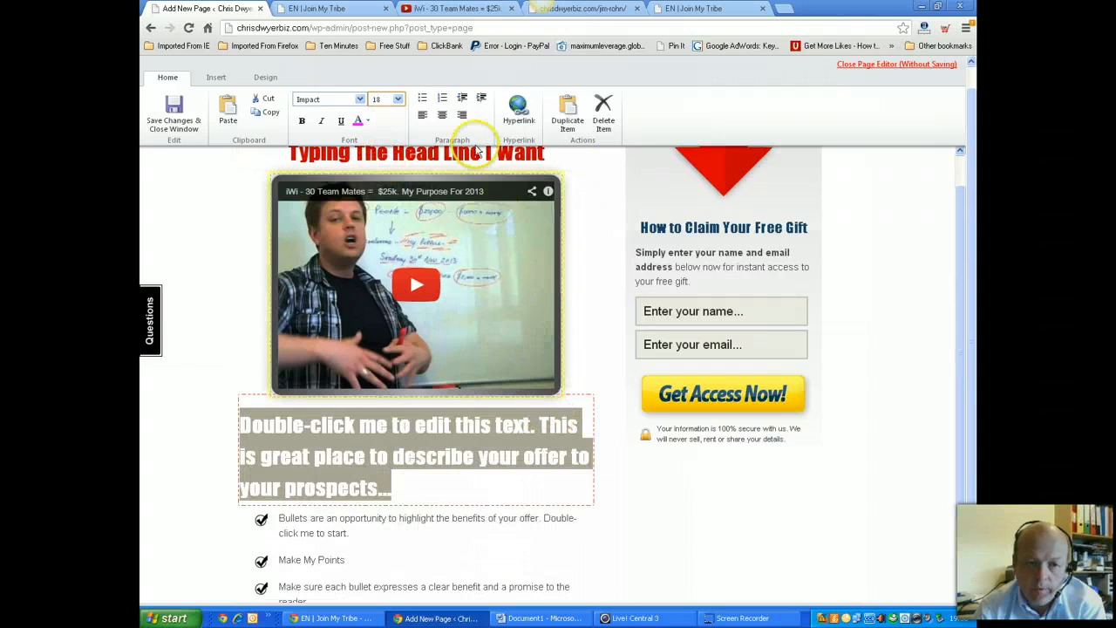
click(442, 116)
click(737, 509)
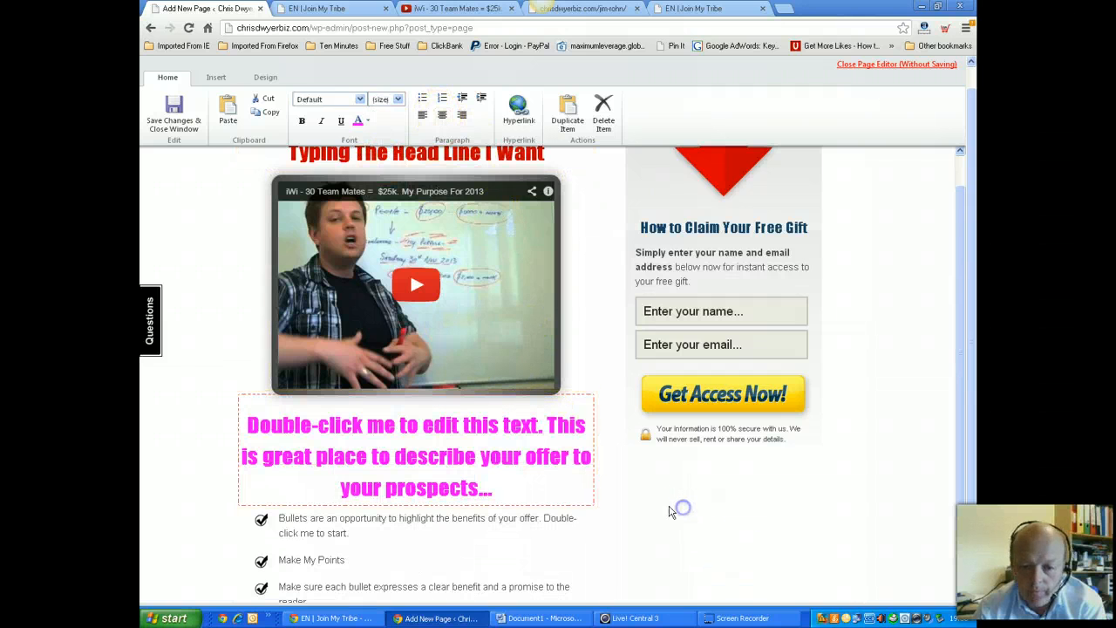
Make the text of the four bullet points bold and green
scroll(555, 515, down, 1)
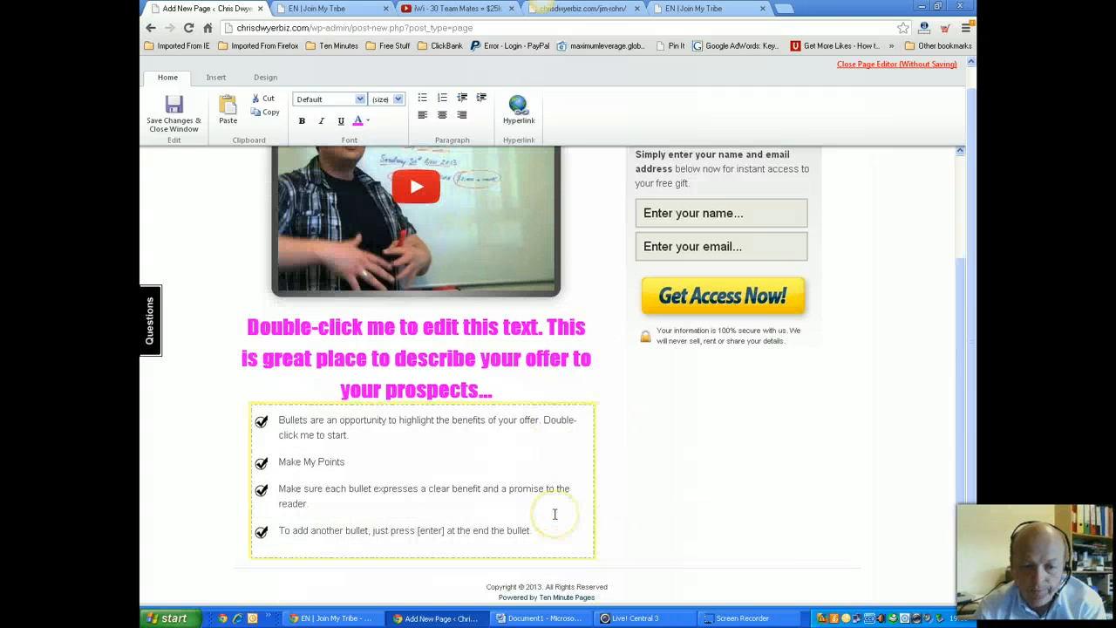
scroll(475, 515, up, 1)
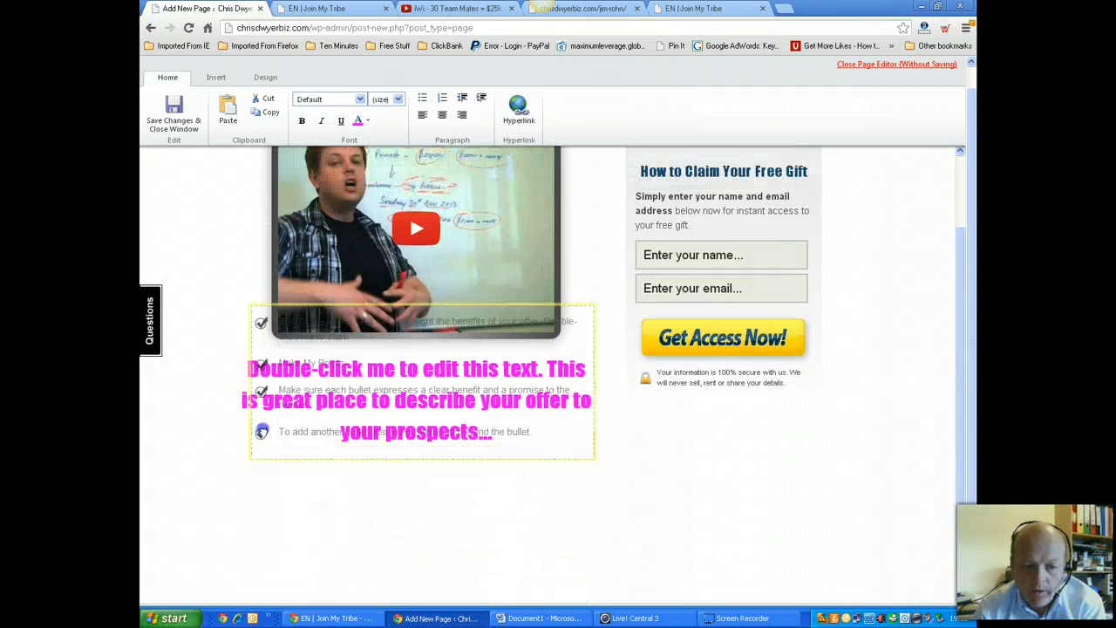
double_click(534, 571)
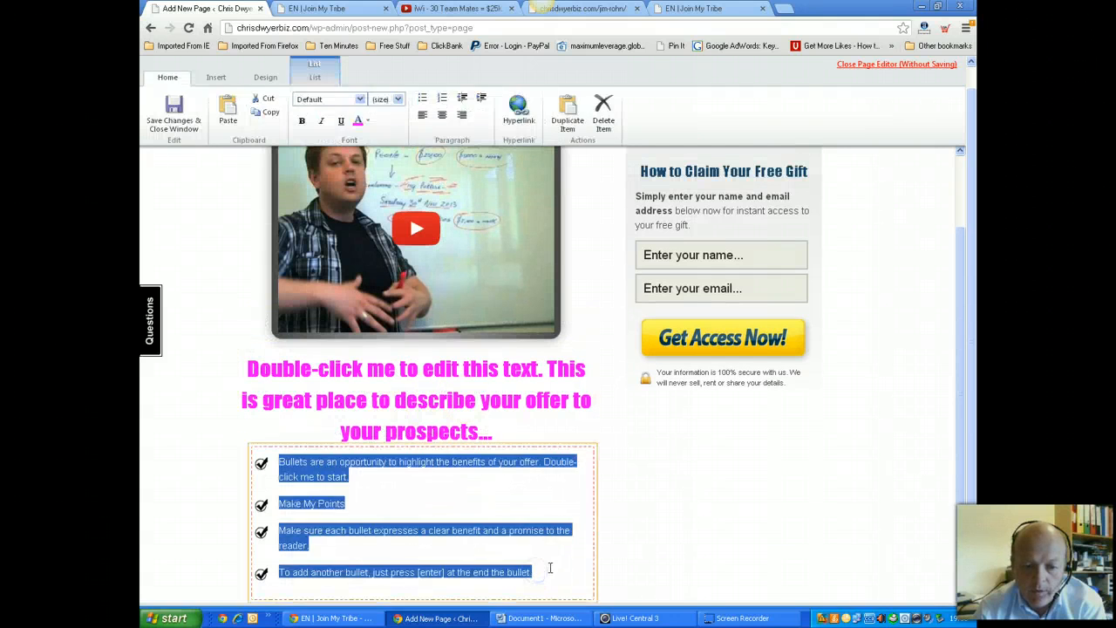
click(302, 120)
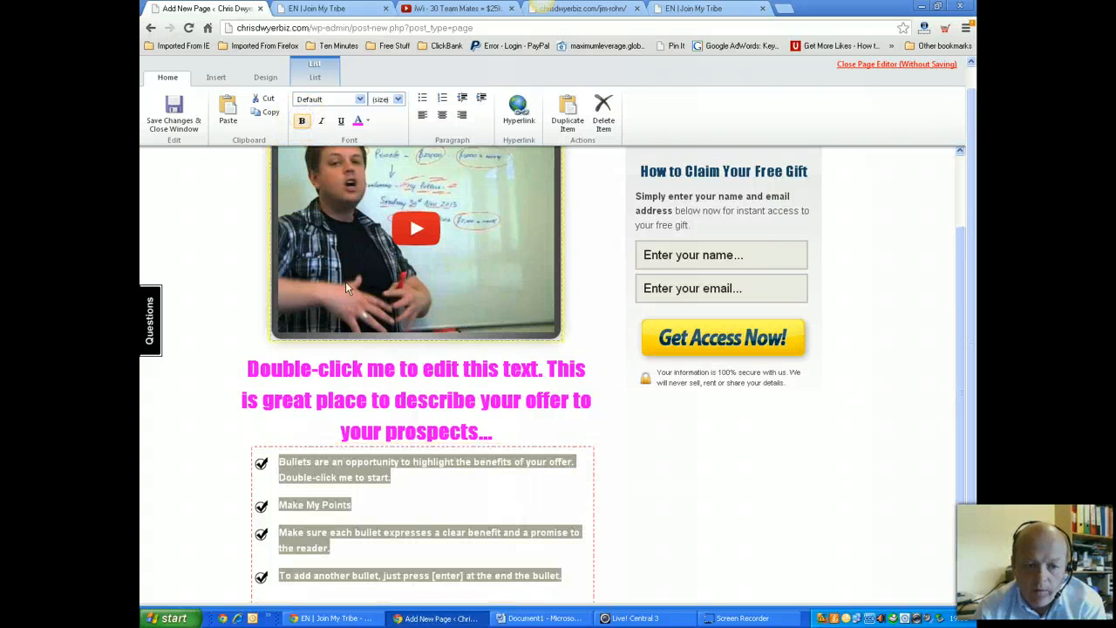
click(366, 120)
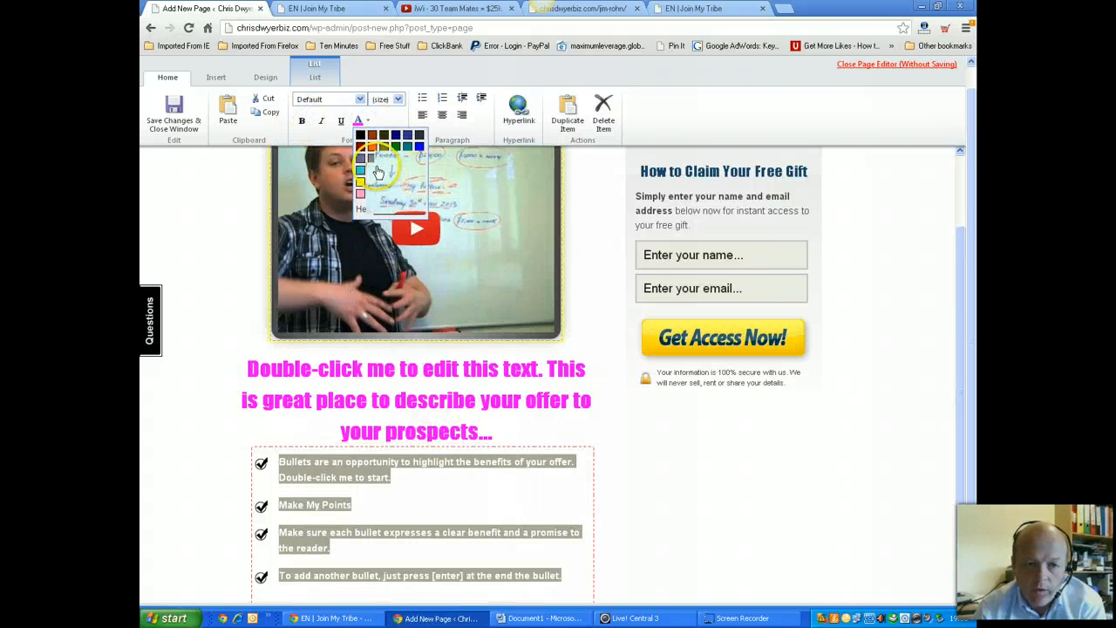
click(396, 146)
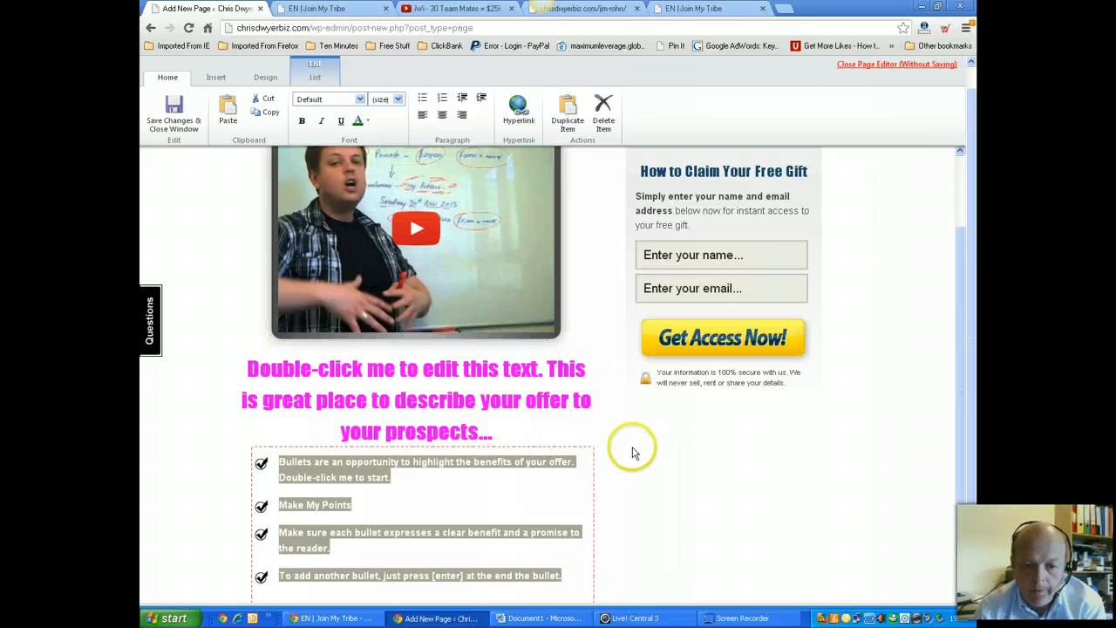
click(636, 444)
scroll(624, 440, down, 1)
scroll(623, 440, up, 3)
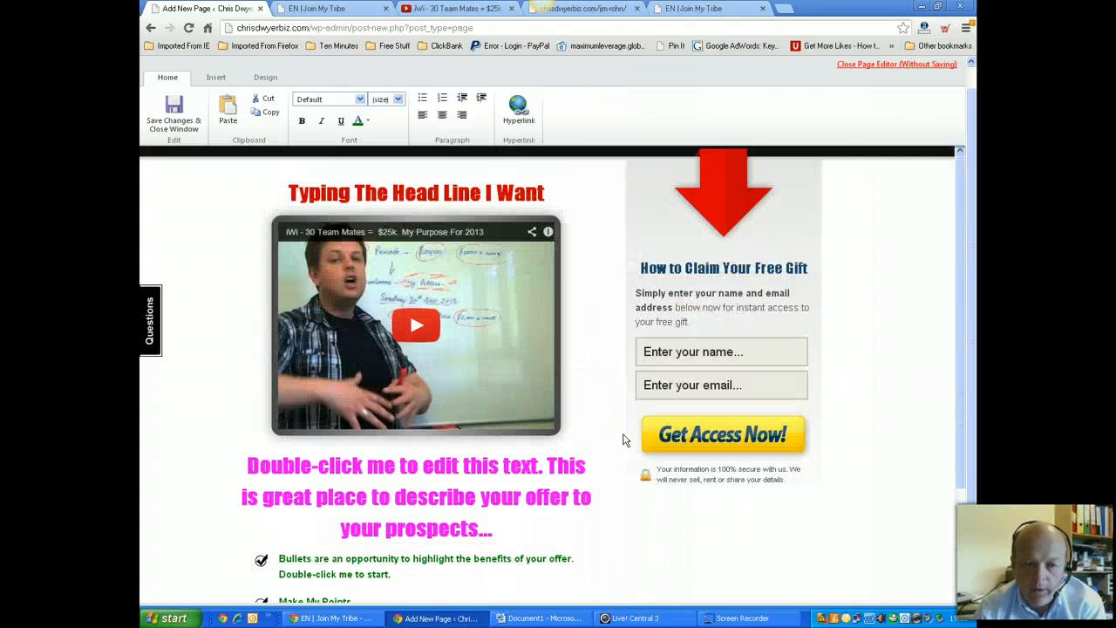
scroll(624, 441, down, 3)
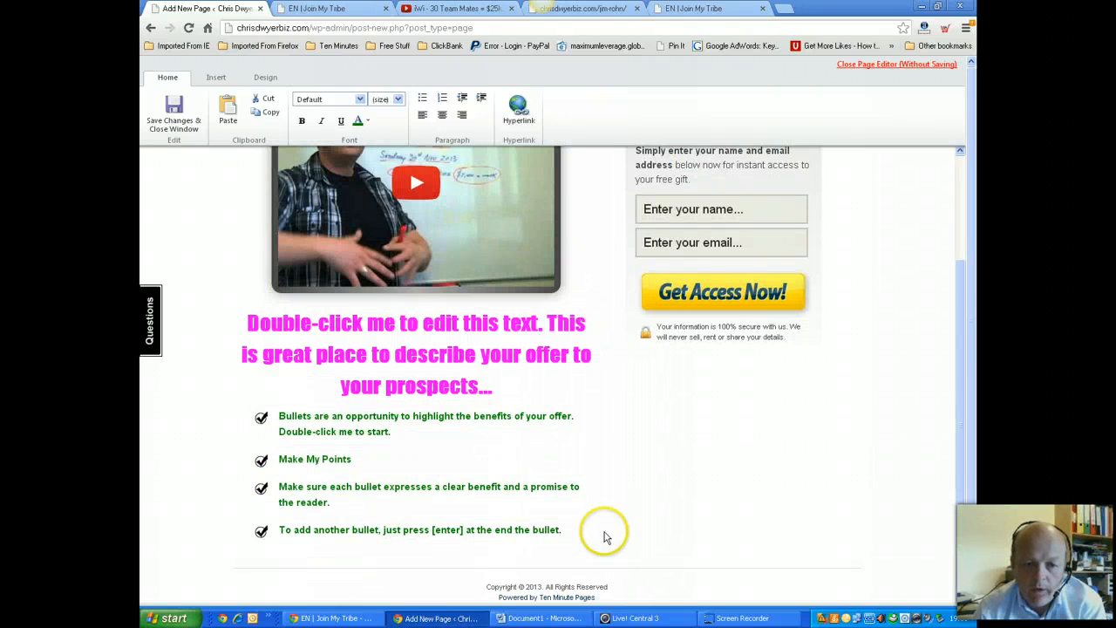
scroll(604, 533, up, 3)
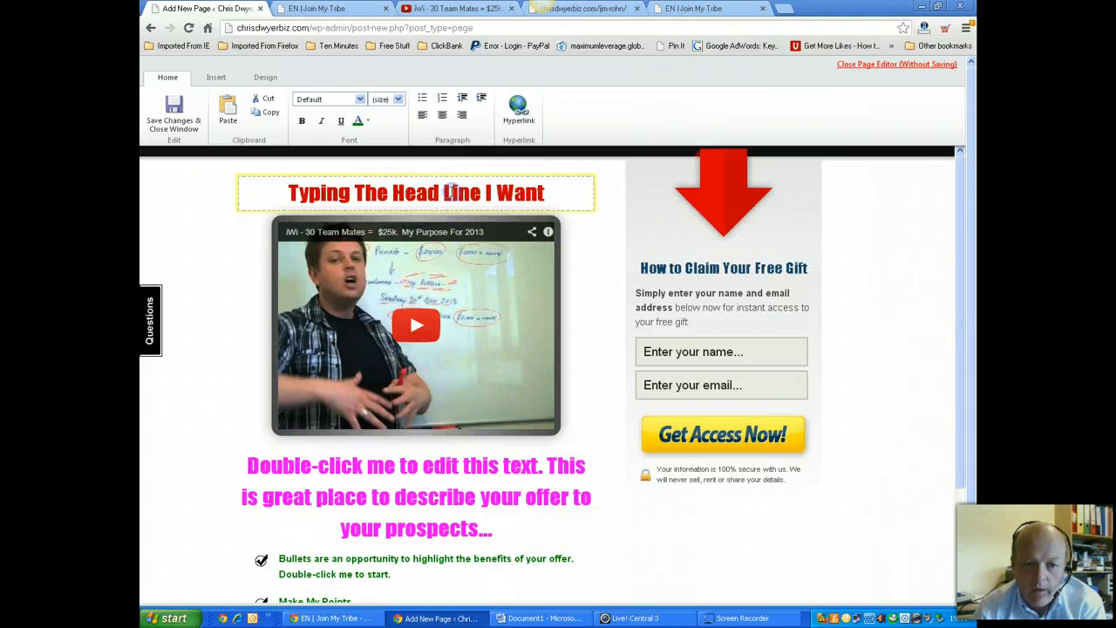
double_click(451, 192)
drag(445, 186, 456, 448)
click(439, 187)
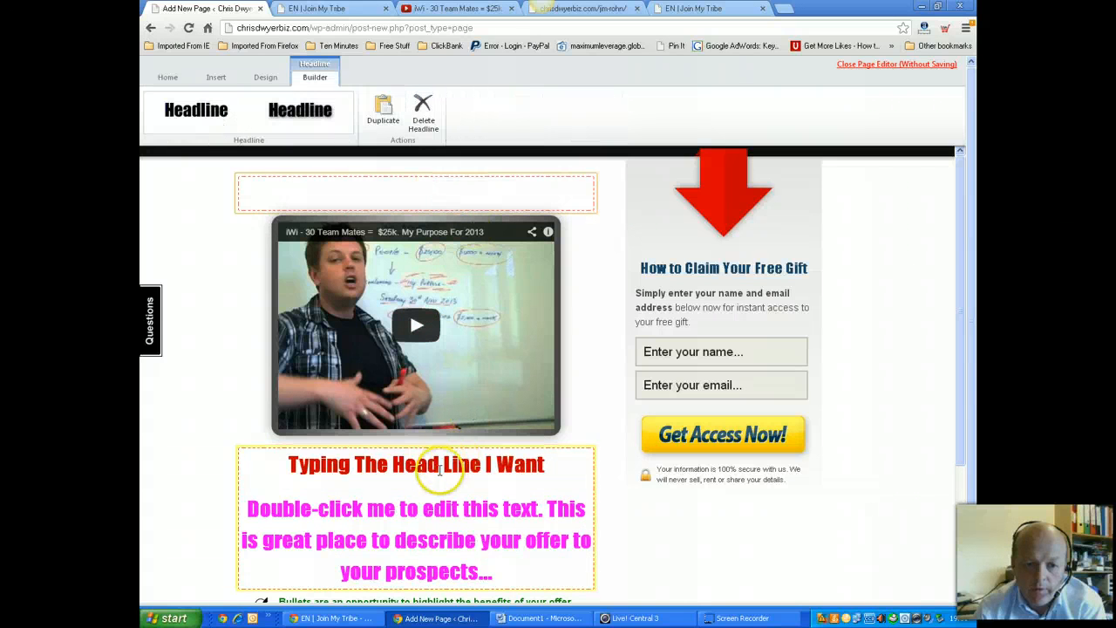
click(440, 464)
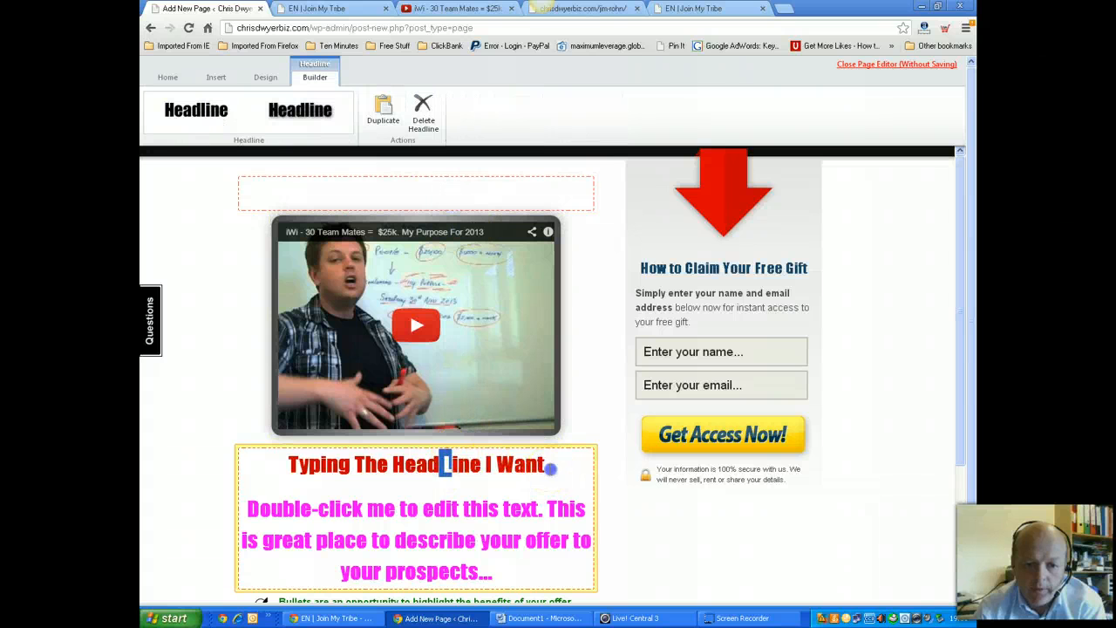
drag(545, 464, 366, 192)
double_click(553, 471)
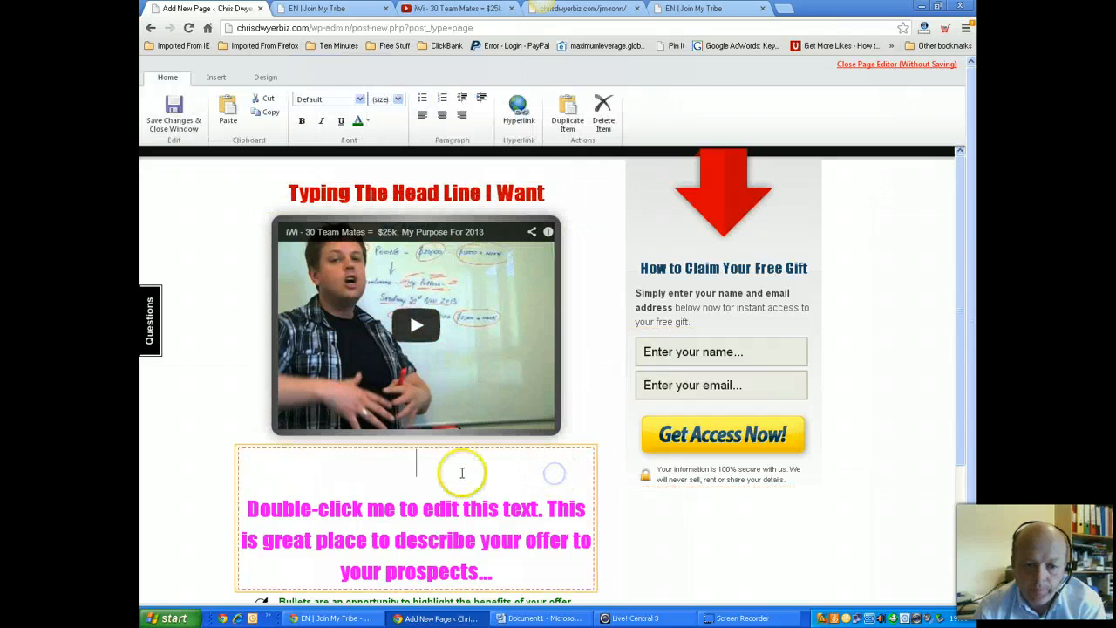
key(Delete)
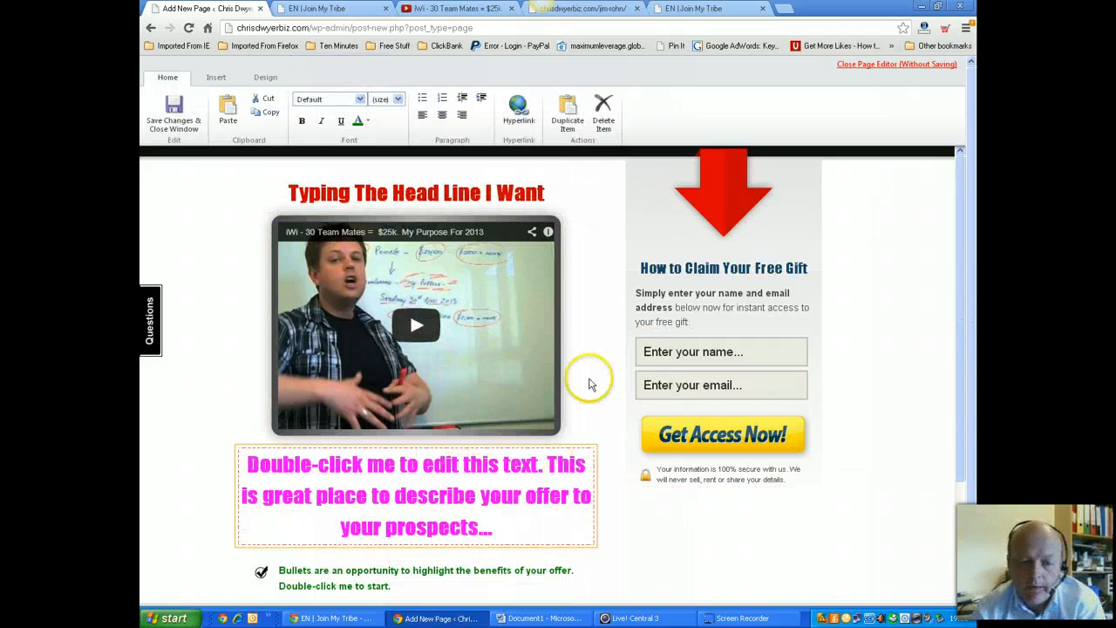
scroll(474, 543, down, 3)
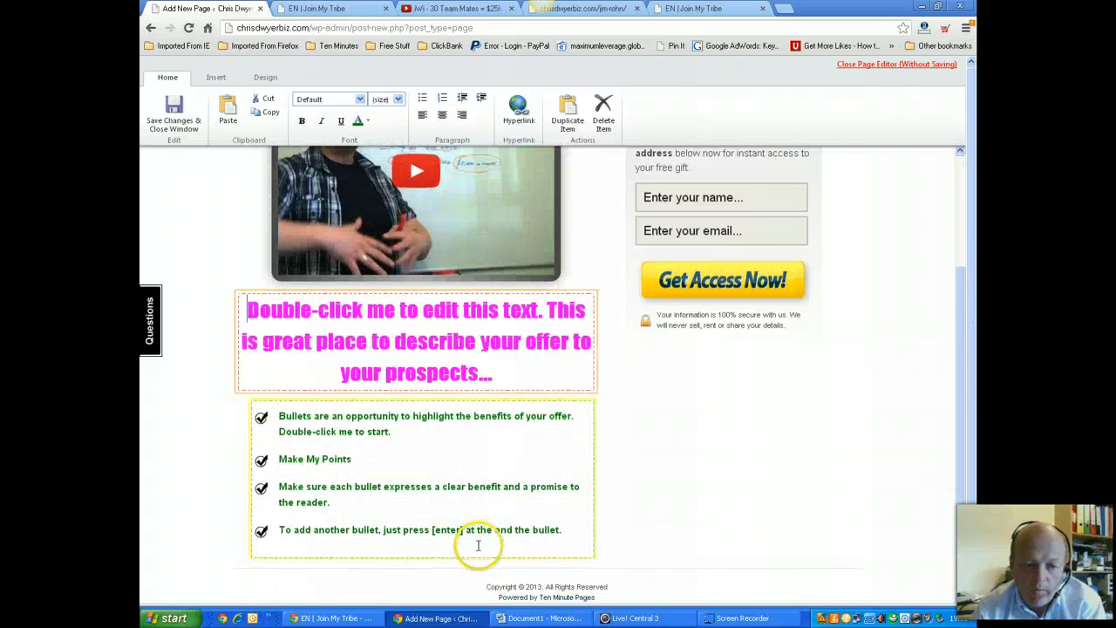
scroll(475, 548, up, 3)
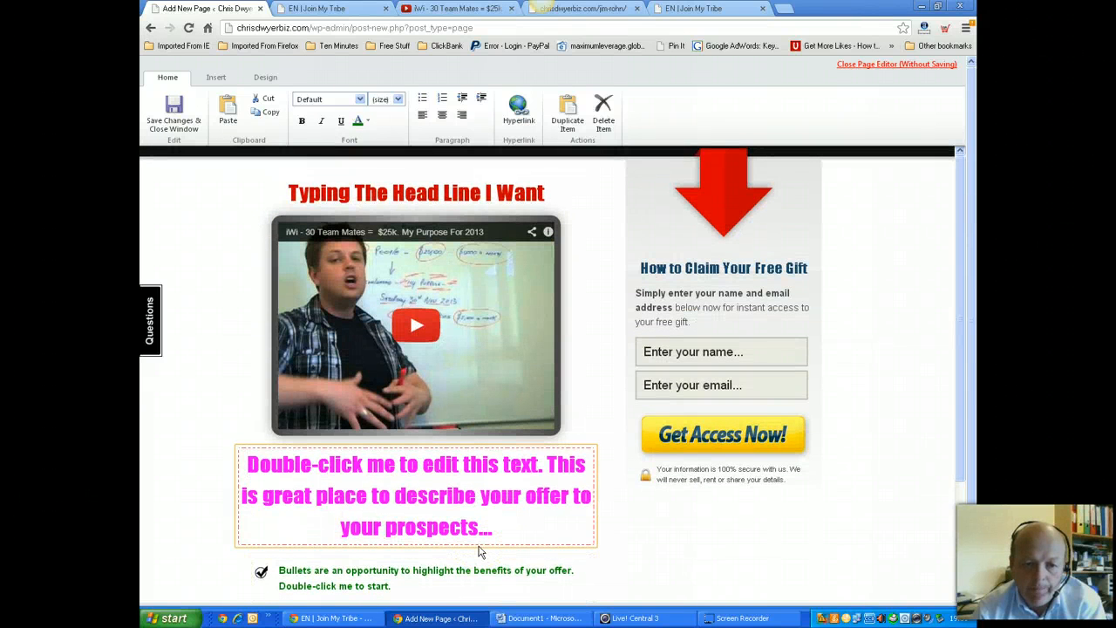
click(480, 347)
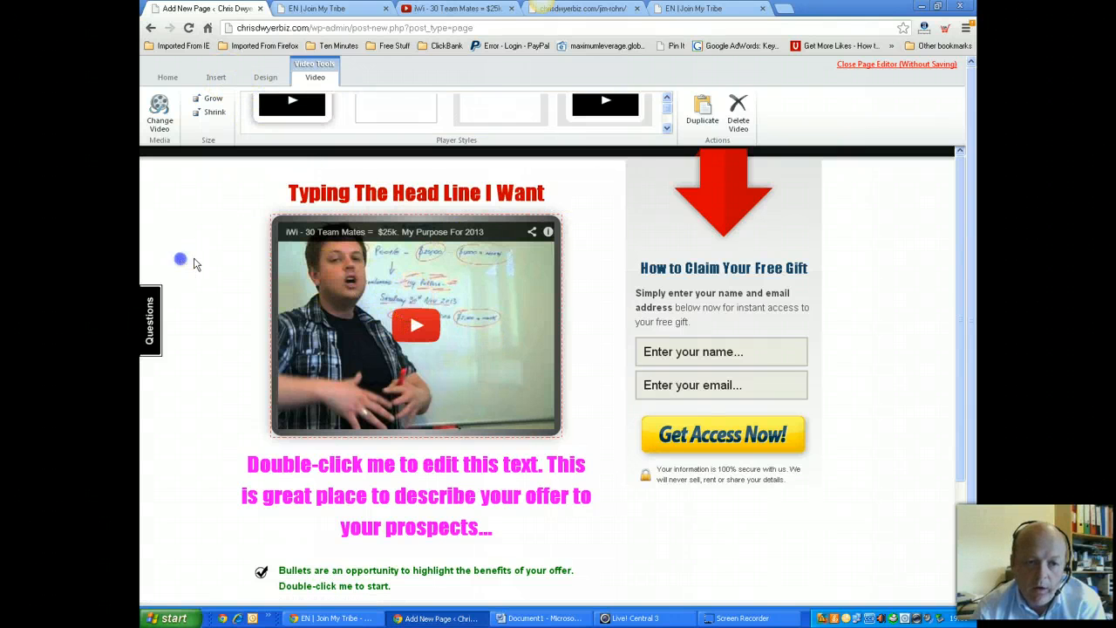
Open the Insert > Picture URL dialog, then open a new blank browser tab
click(181, 259)
click(342, 420)
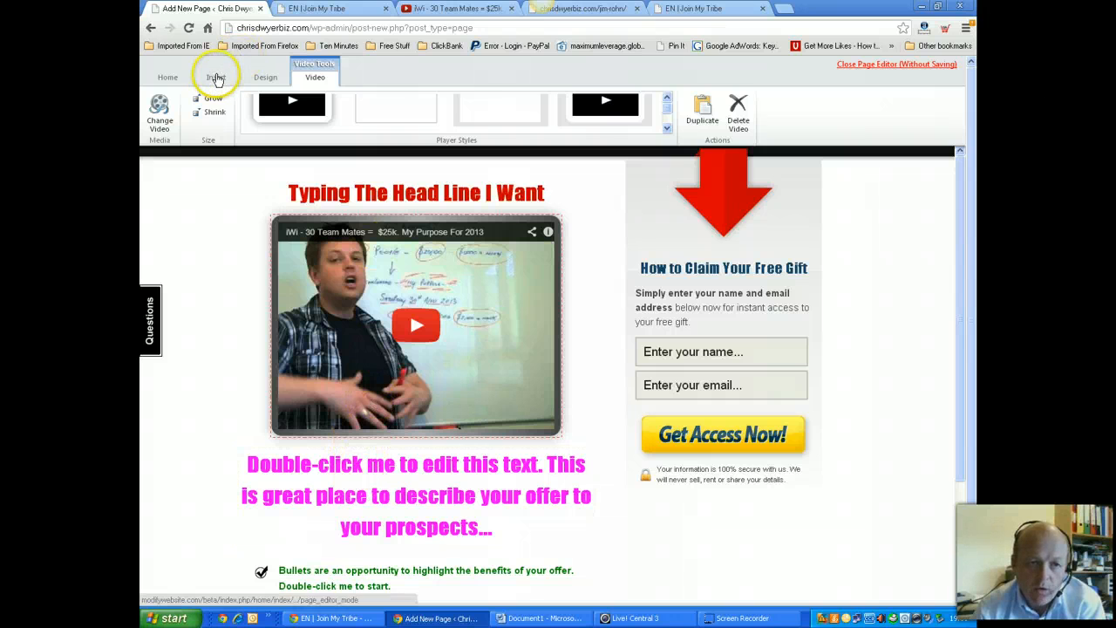
click(215, 78)
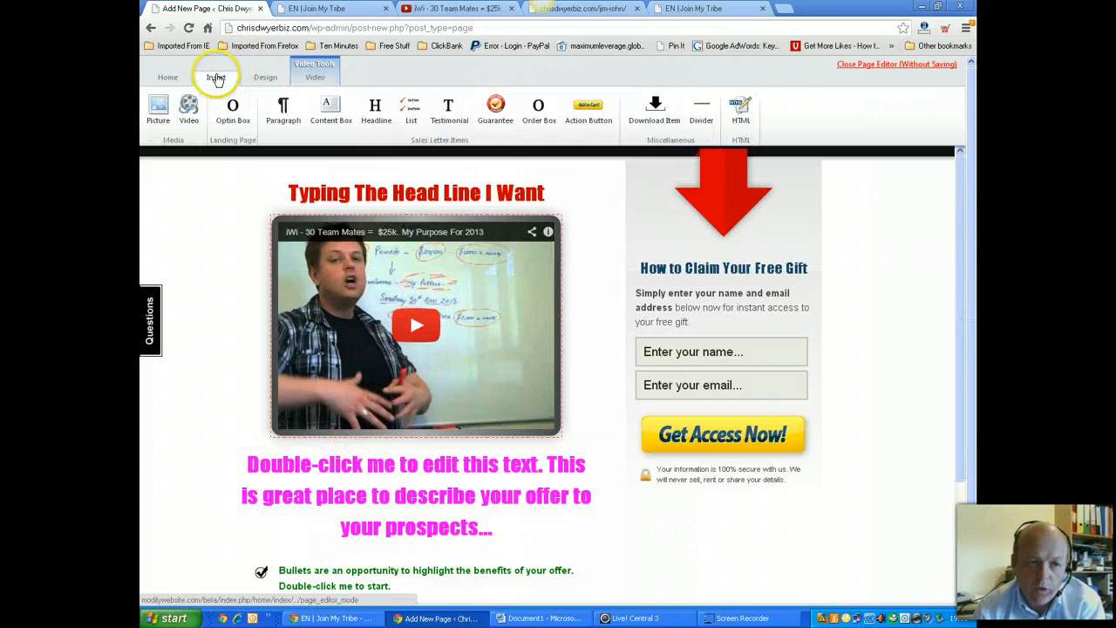
click(157, 107)
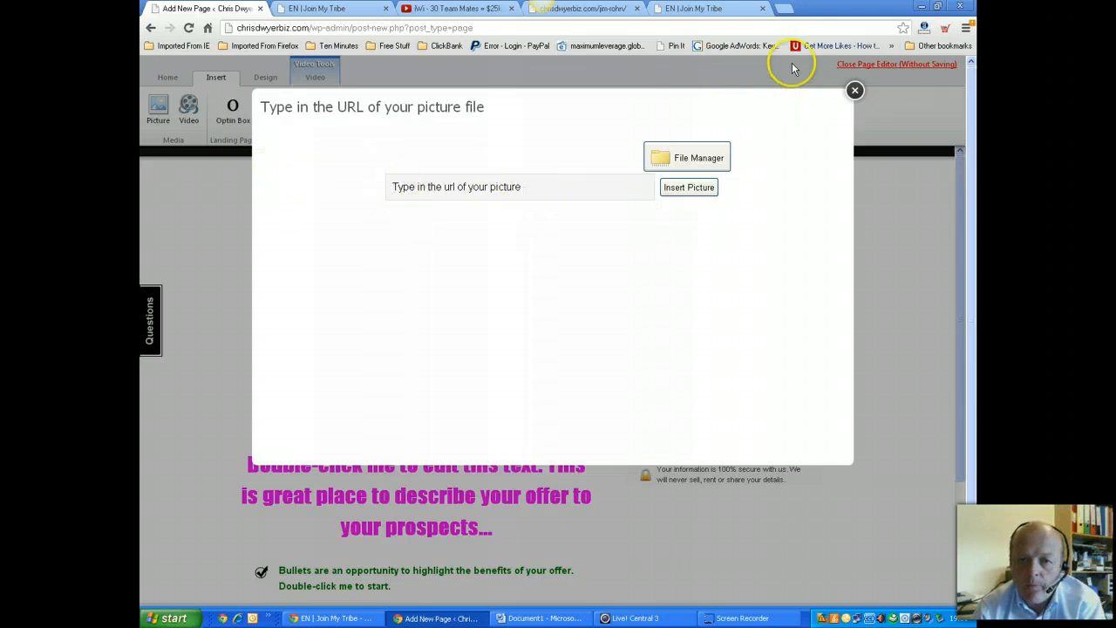
click(789, 9)
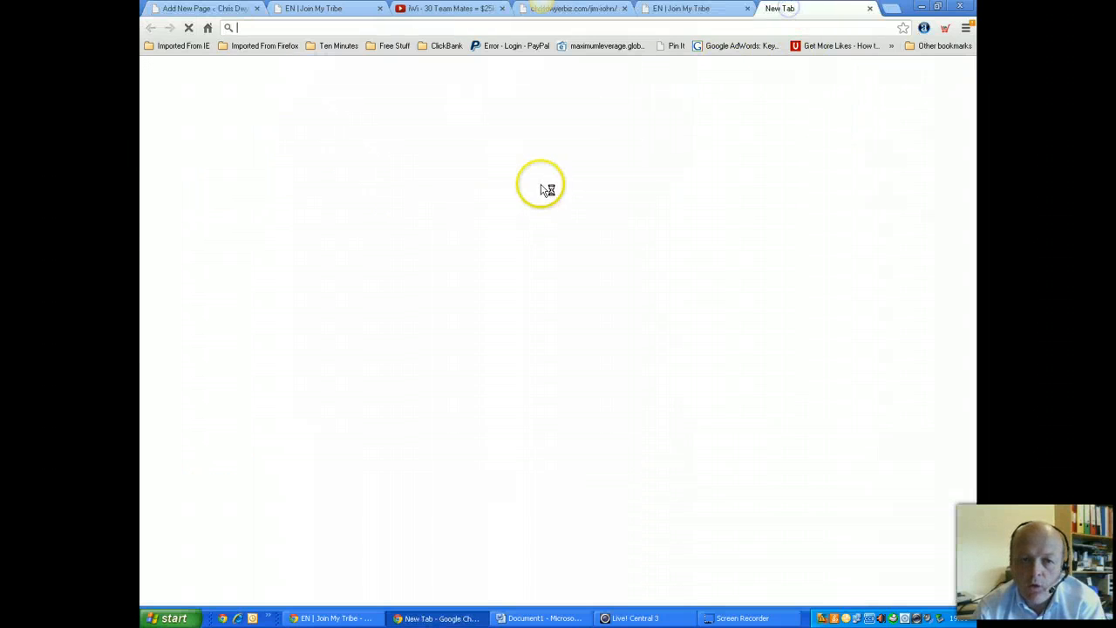
Search Google Images for 'Jim Rohn'
click(209, 29)
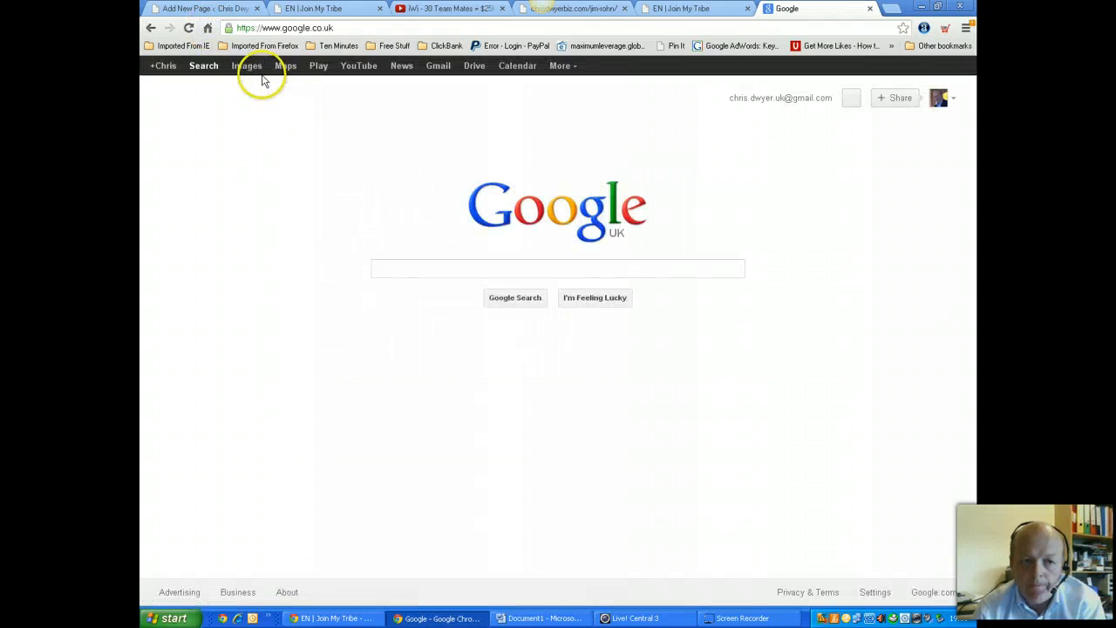
click(246, 67)
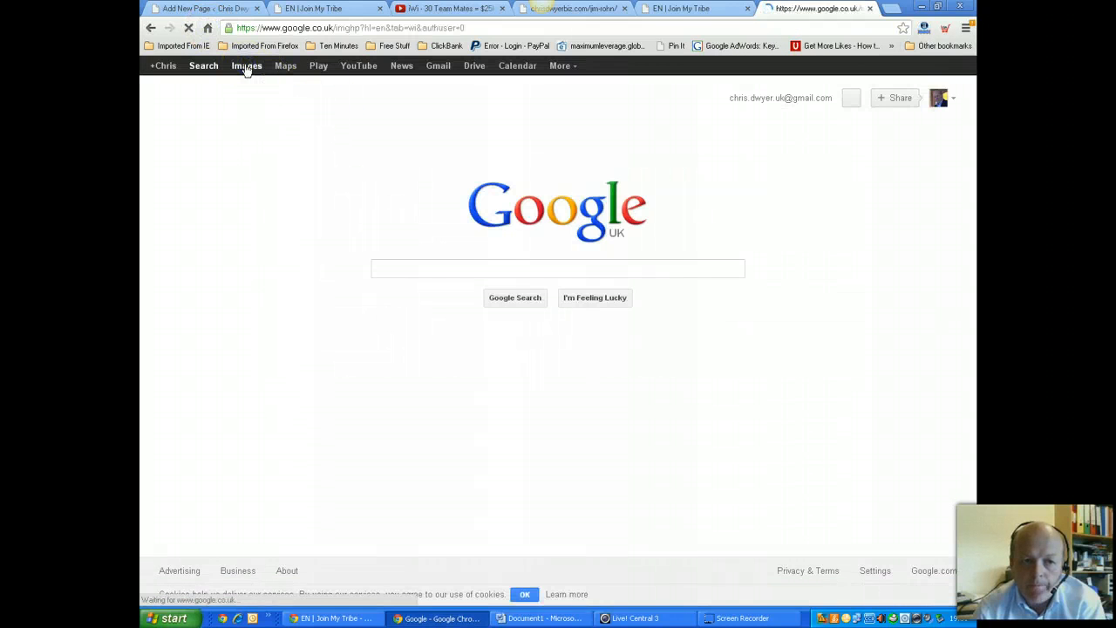
click(373, 268)
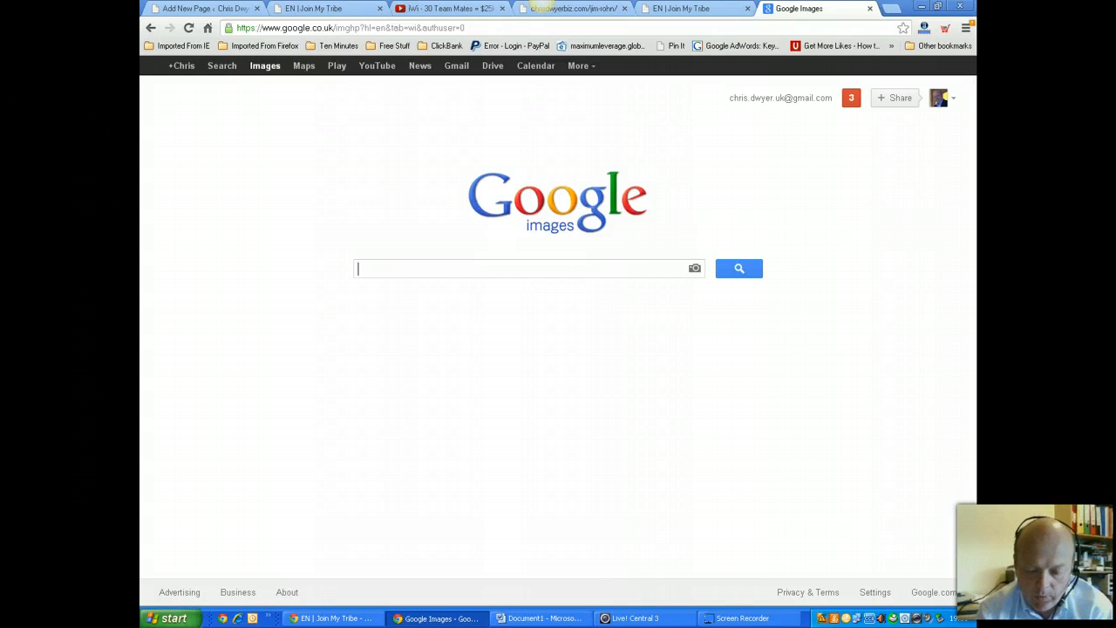
text(Jim R)
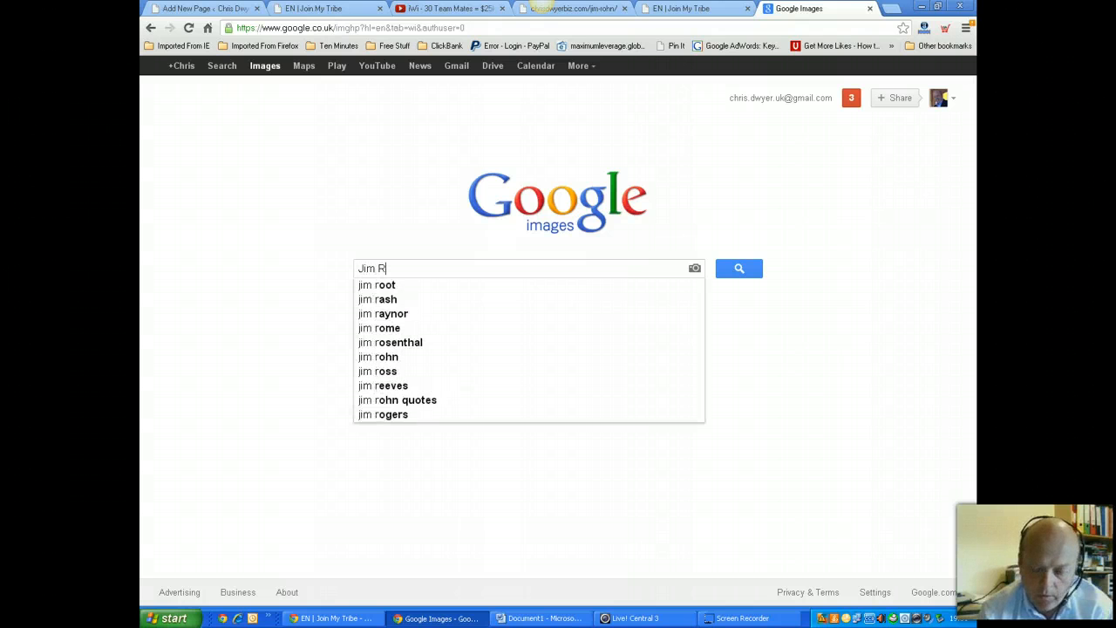
text(ohn)
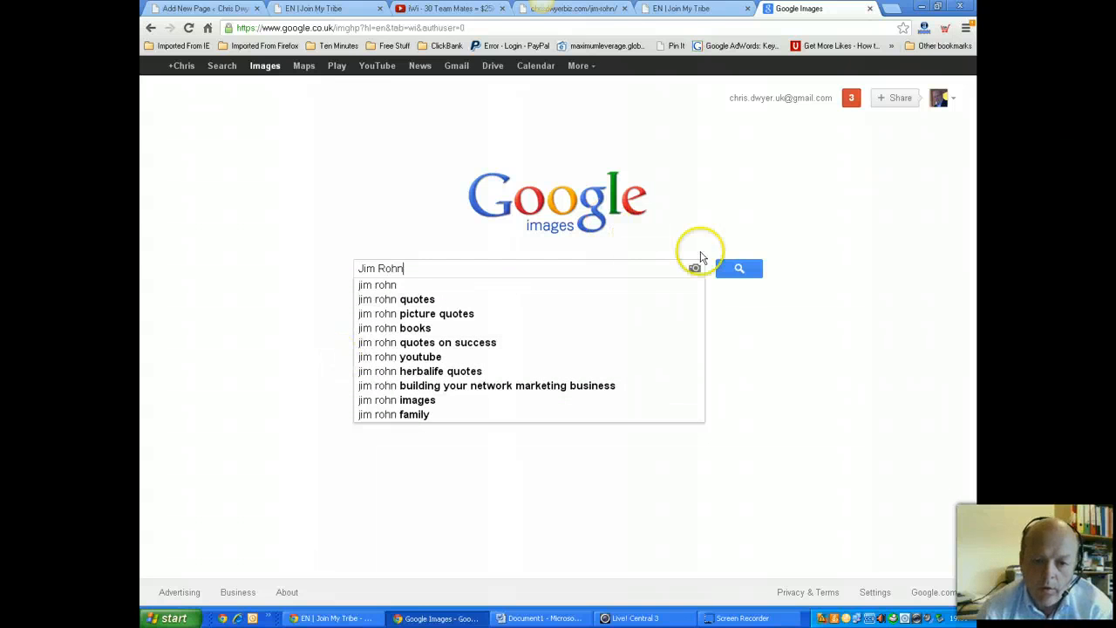
click(739, 268)
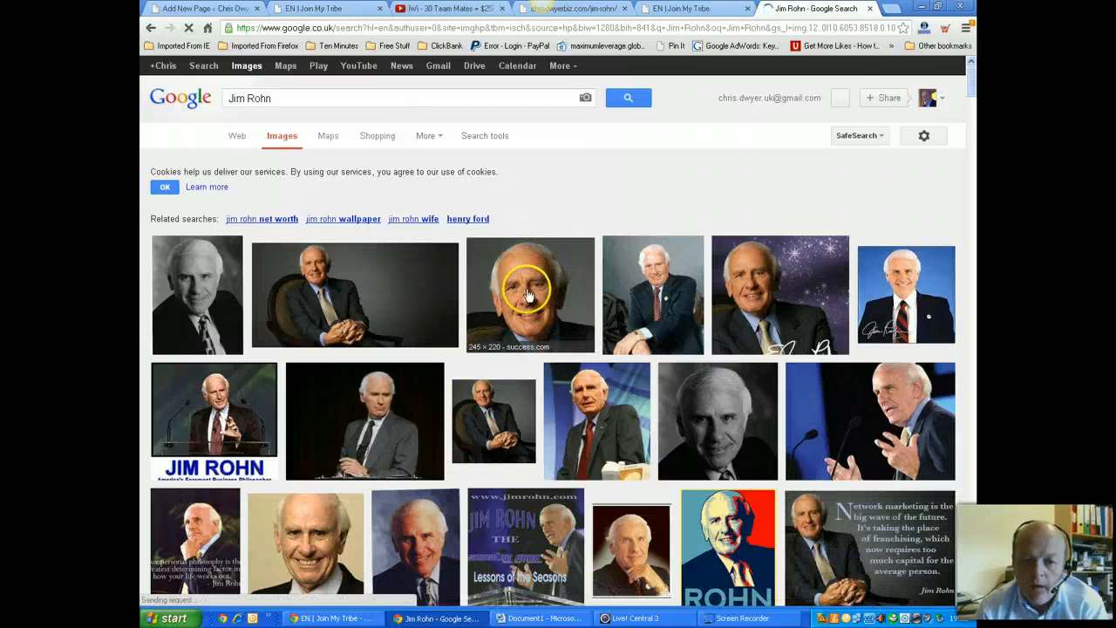
Open the original success.com Jim-Rohn.jpg and copy its image URL
click(531, 294)
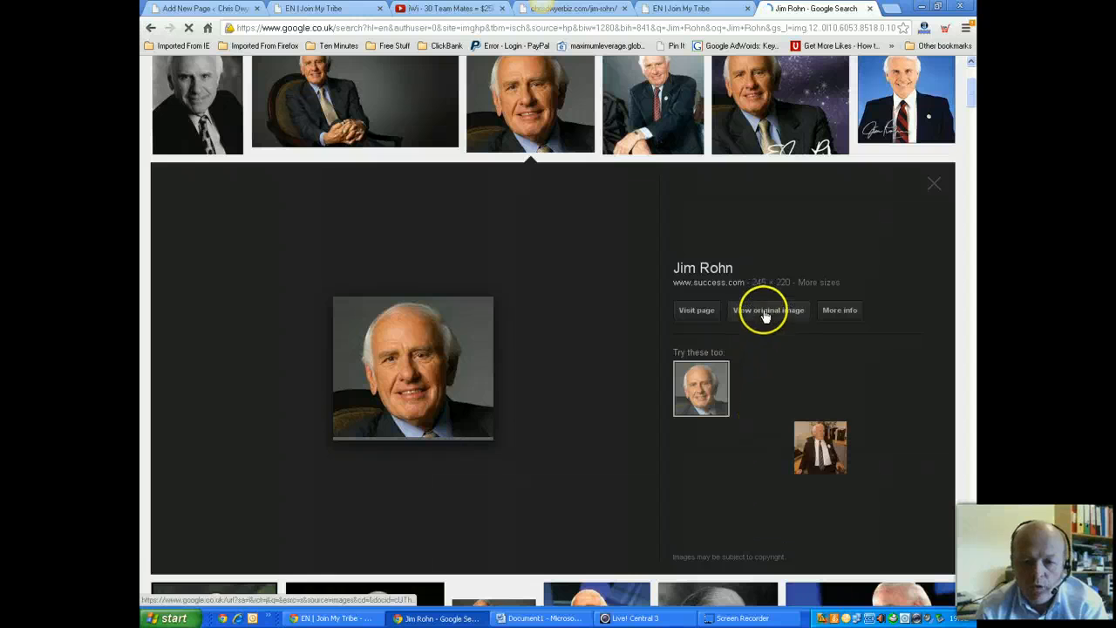
click(445, 397)
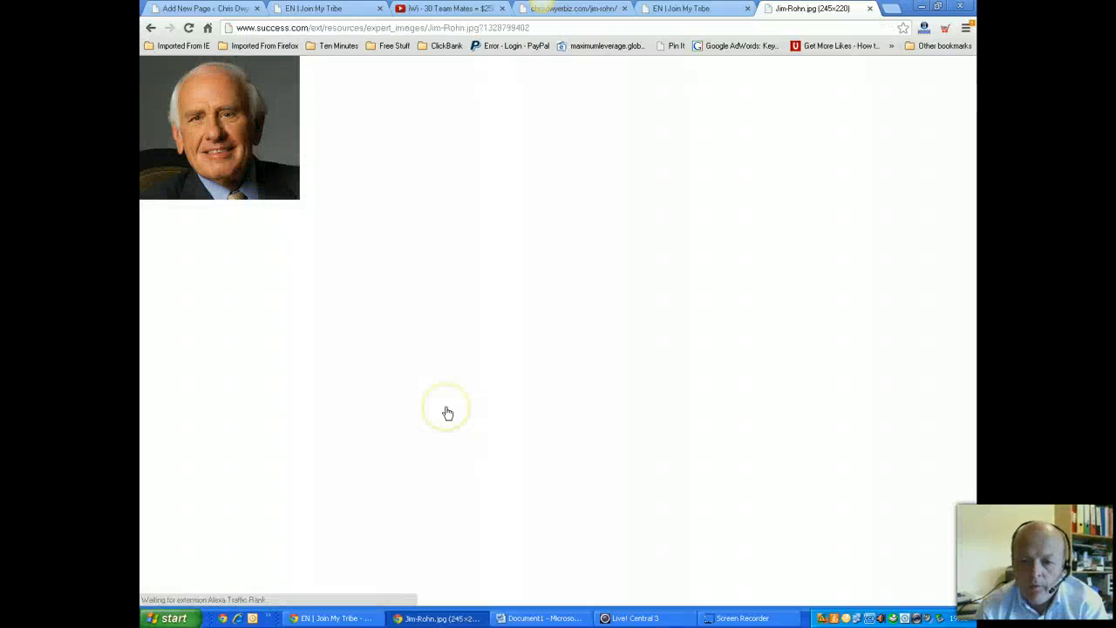
right_click(223, 129)
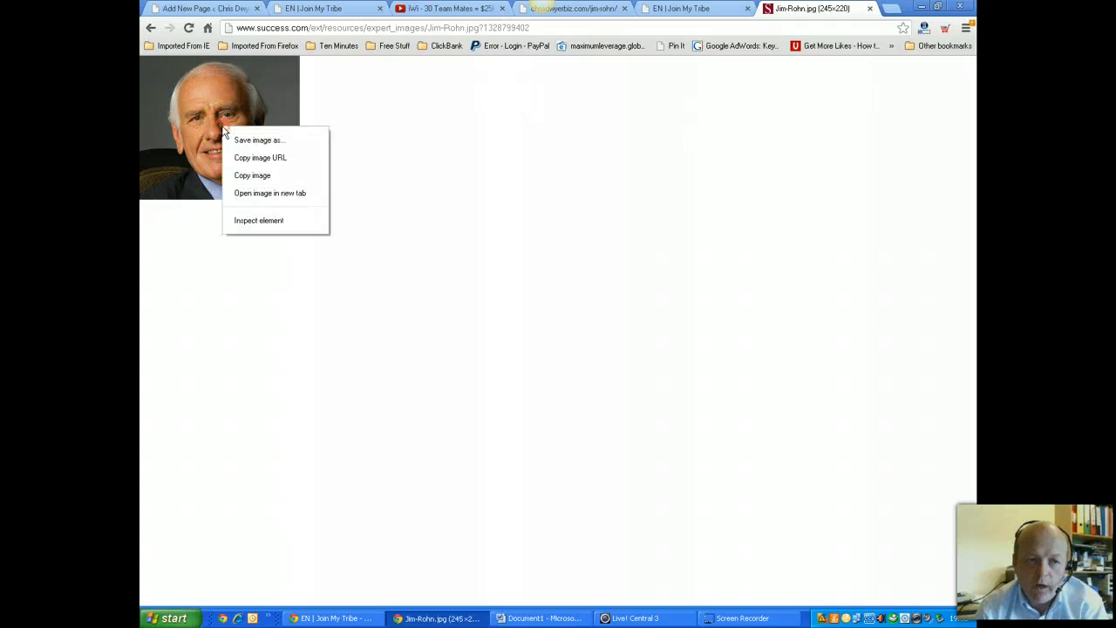
click(270, 159)
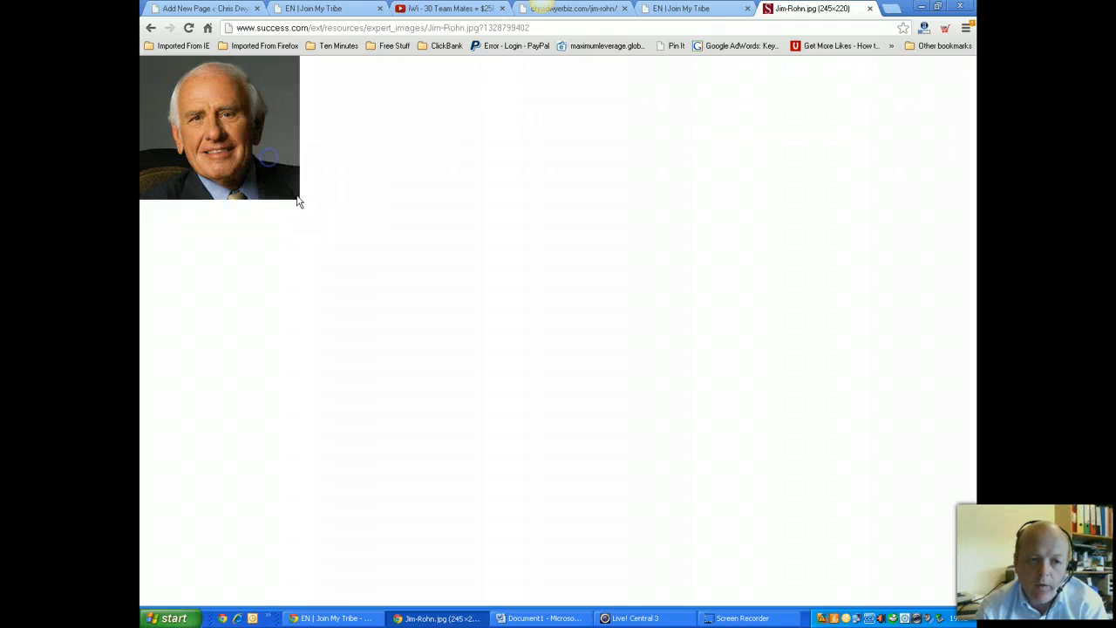
click(202, 9)
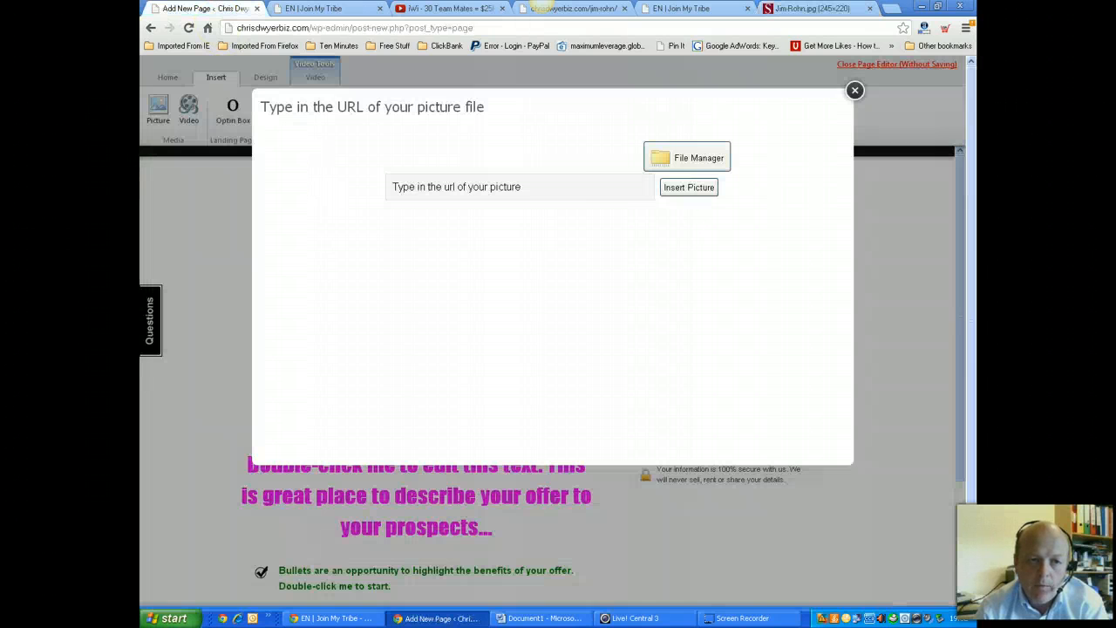
Paste the Jim Rohn image URL into the picture dialog and insert the picture
click(496, 189)
key(Delete)
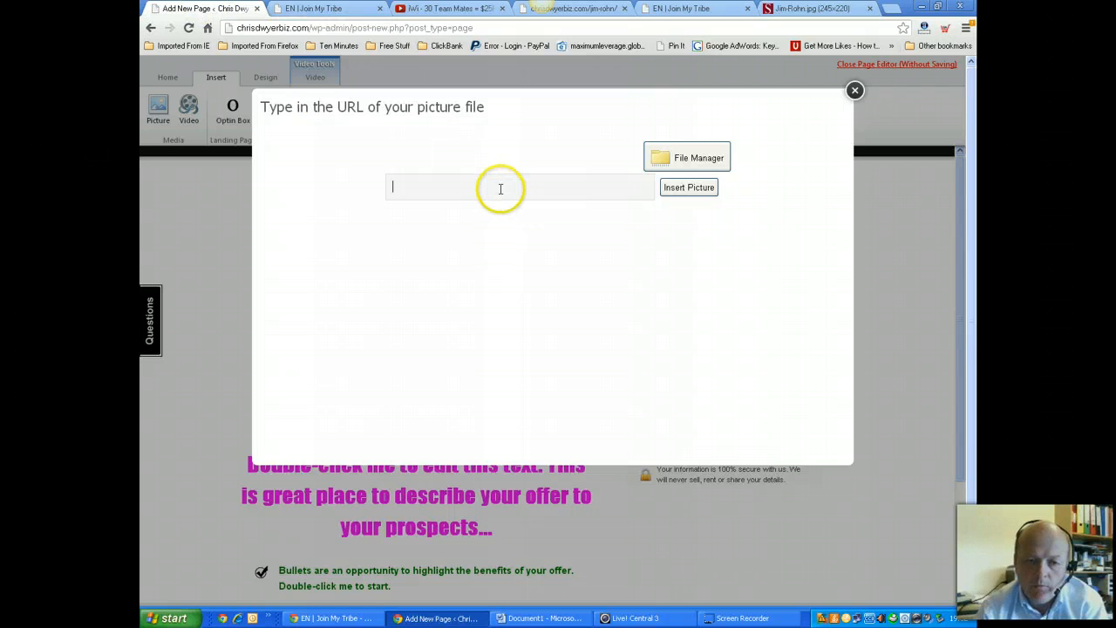
right_click(501, 193)
click(537, 288)
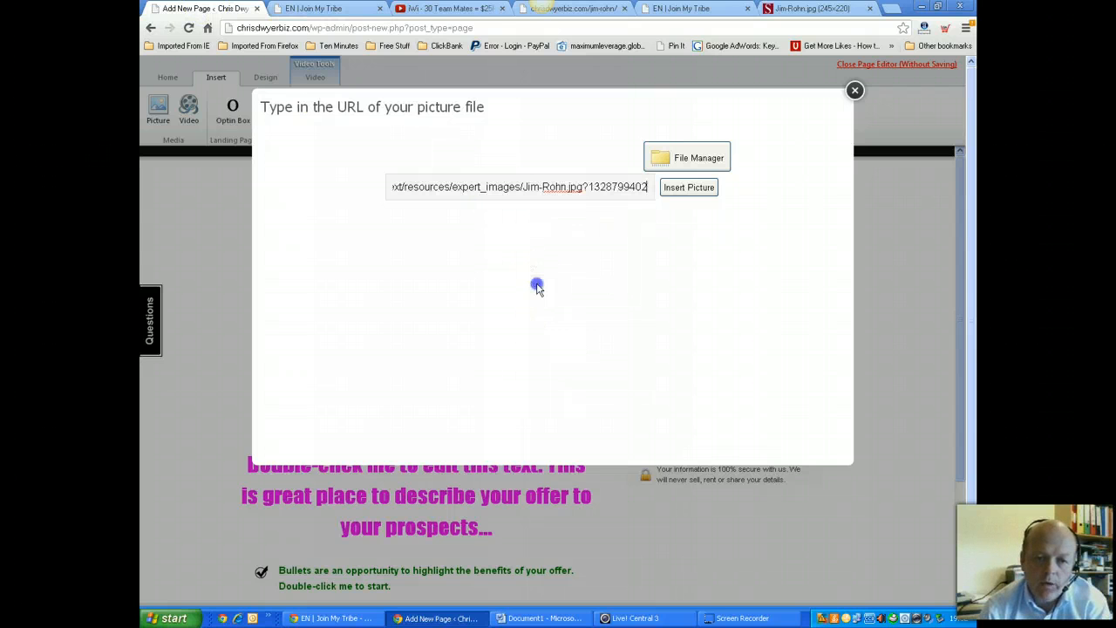
click(703, 187)
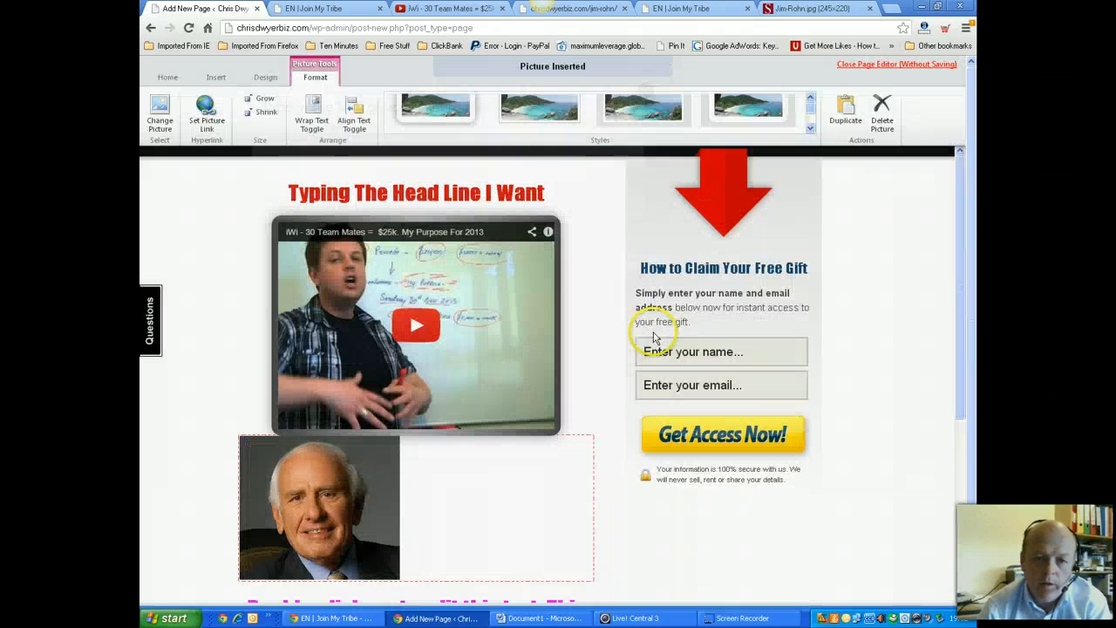
Delete the Jim Rohn picture that was placed under the video
click(481, 498)
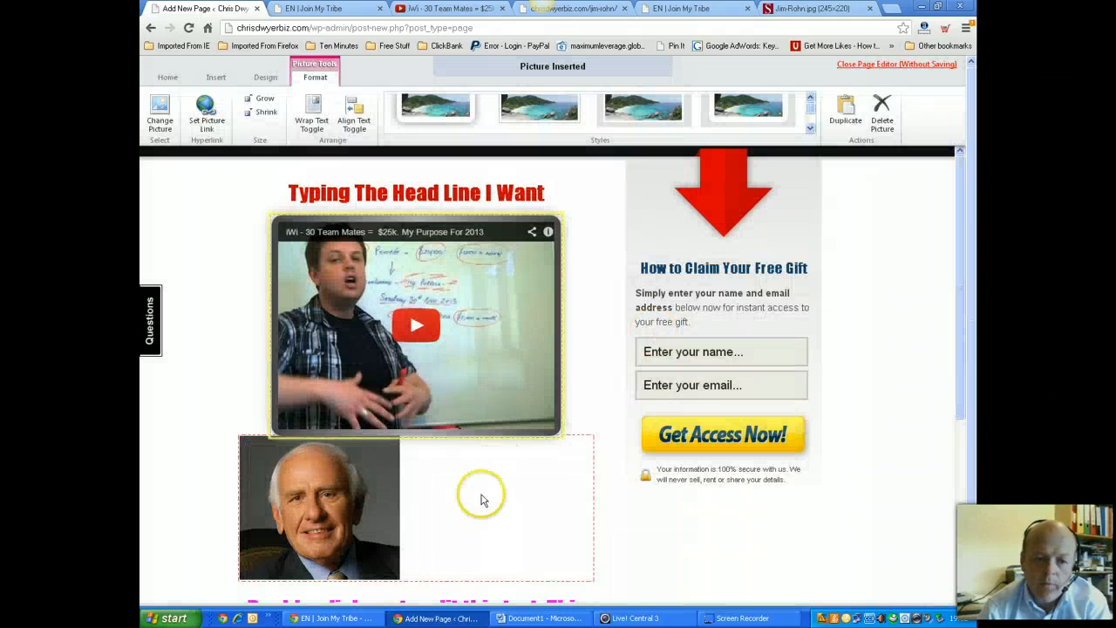
click(361, 515)
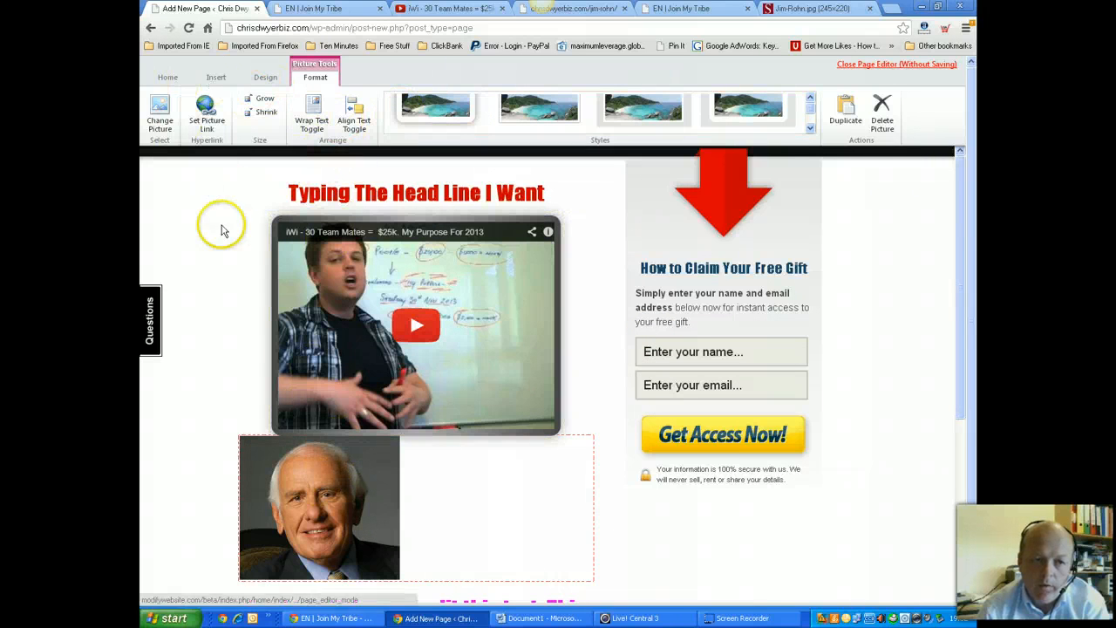
scroll(489, 523, down, 4)
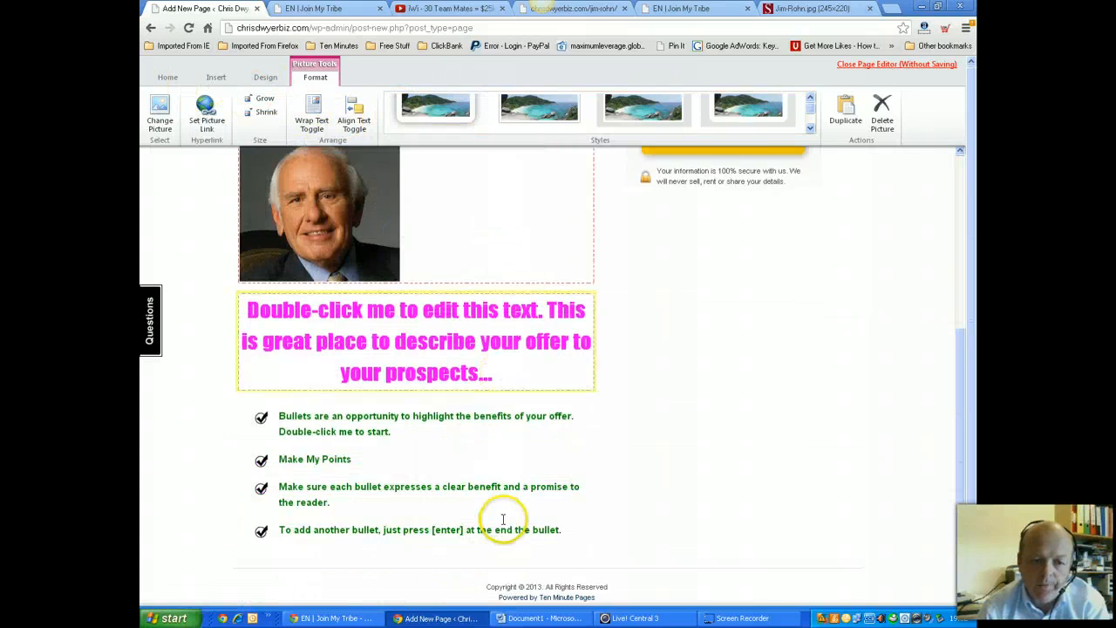
scroll(498, 518, up, 2)
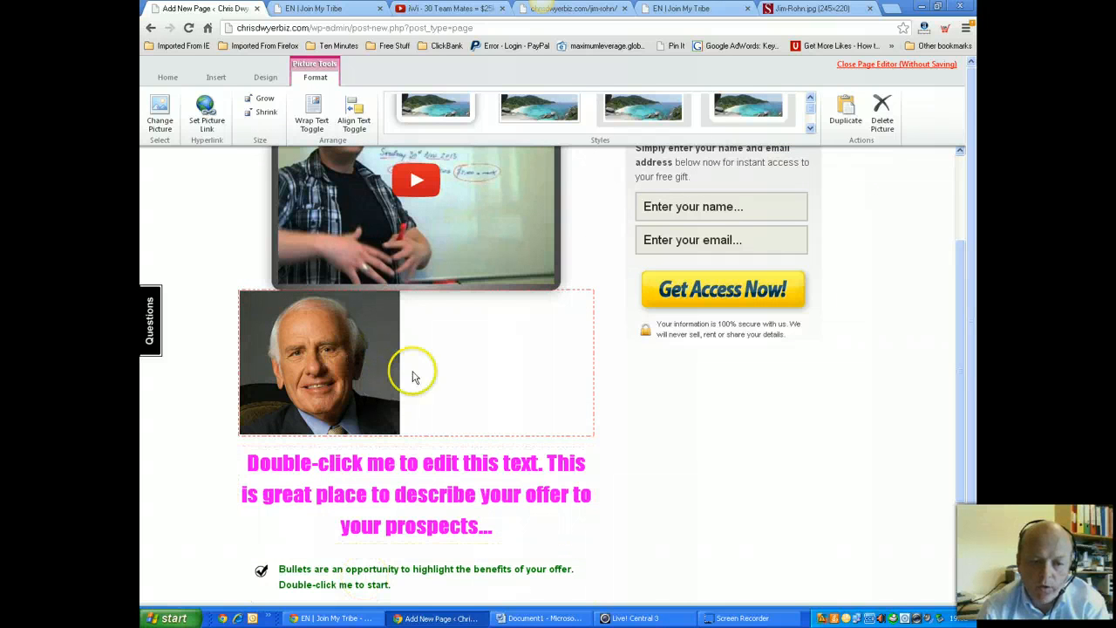
click(883, 112)
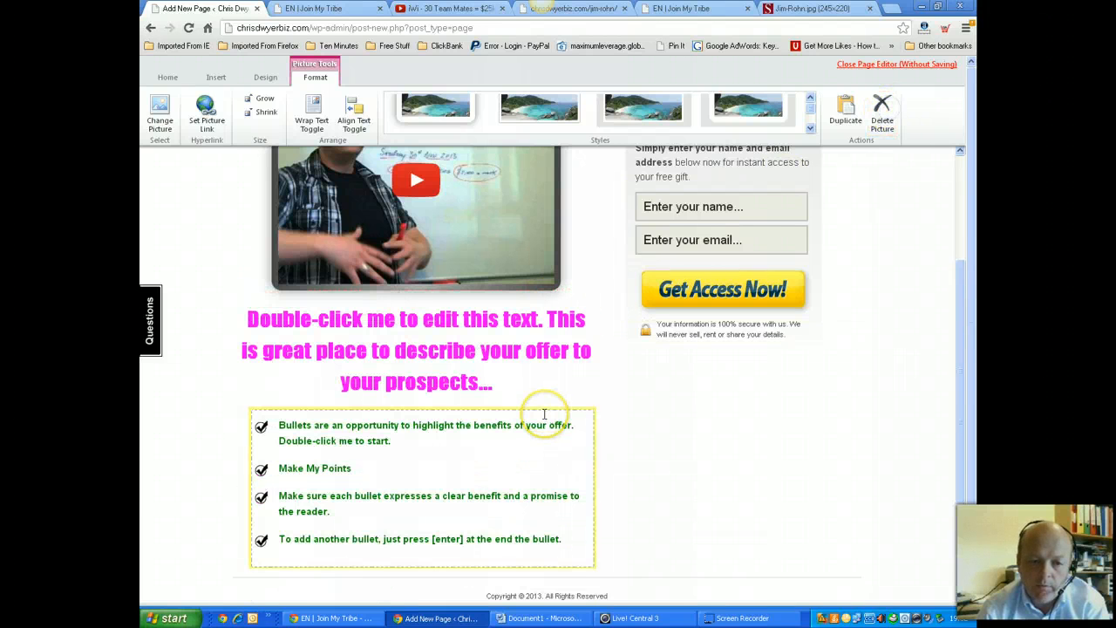
Open the Get Access Now button's image-replacement dialog and return to the Jim Rohn image results
scroll(544, 413, up, 3)
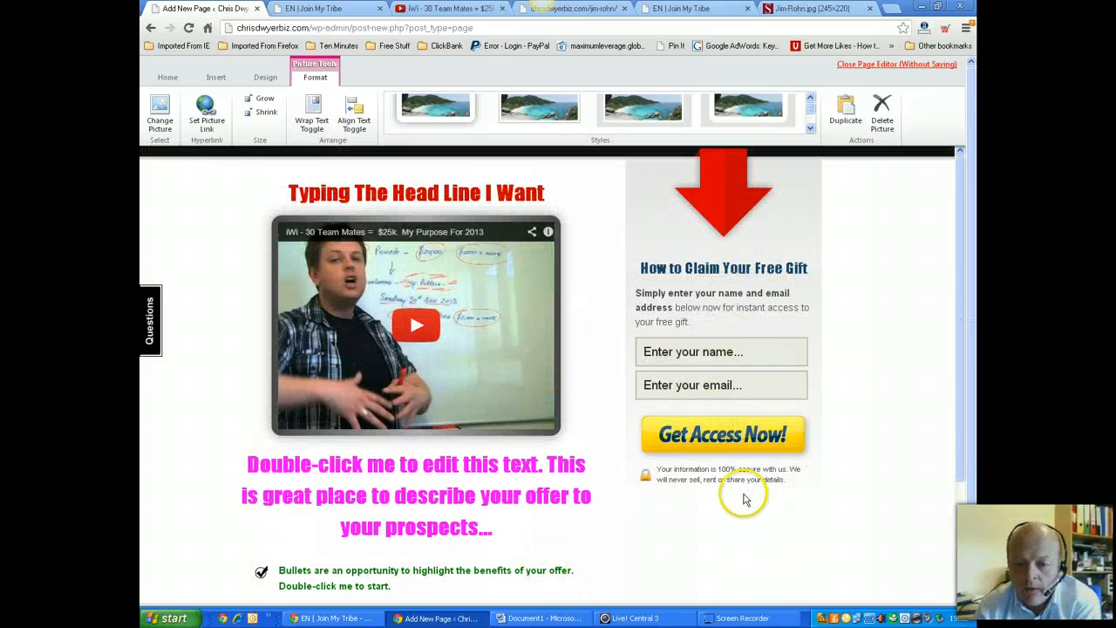
click(723, 439)
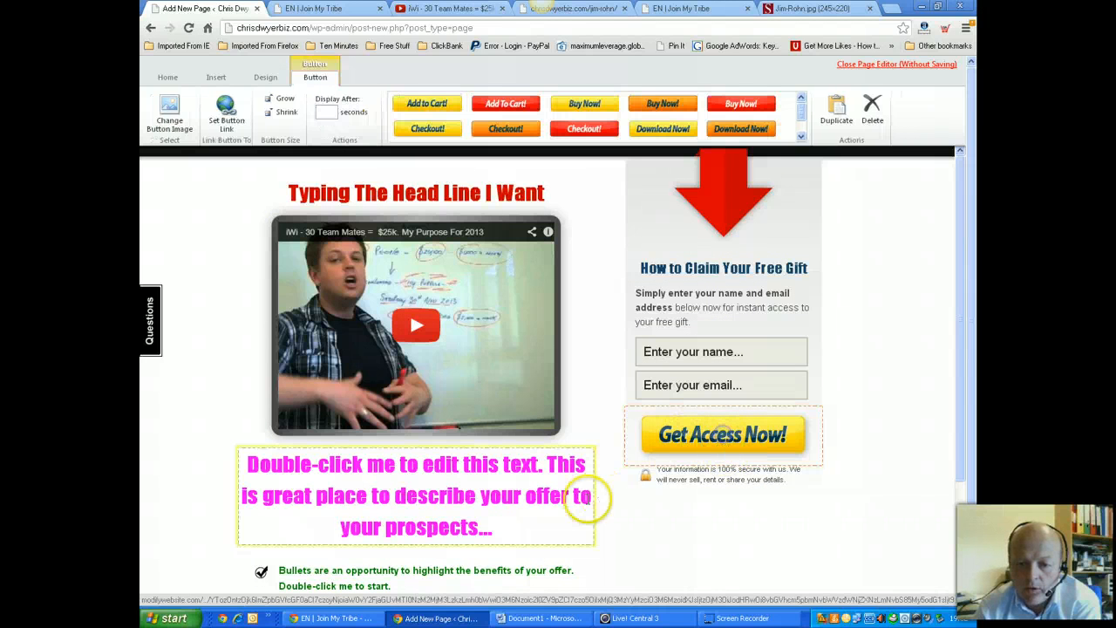
click(168, 108)
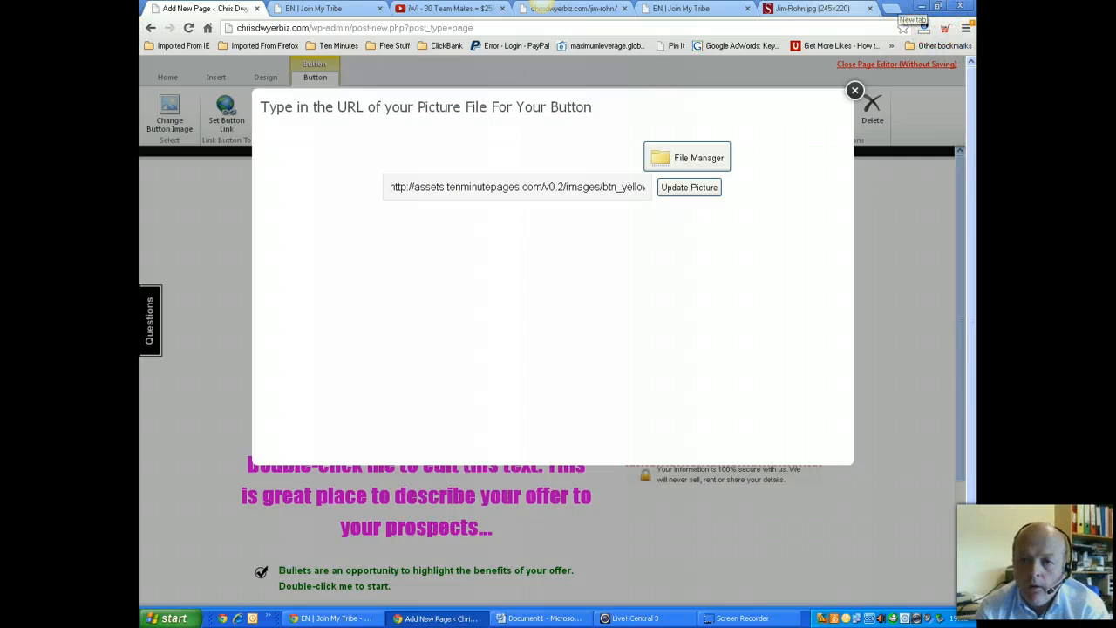
click(815, 8)
click(150, 29)
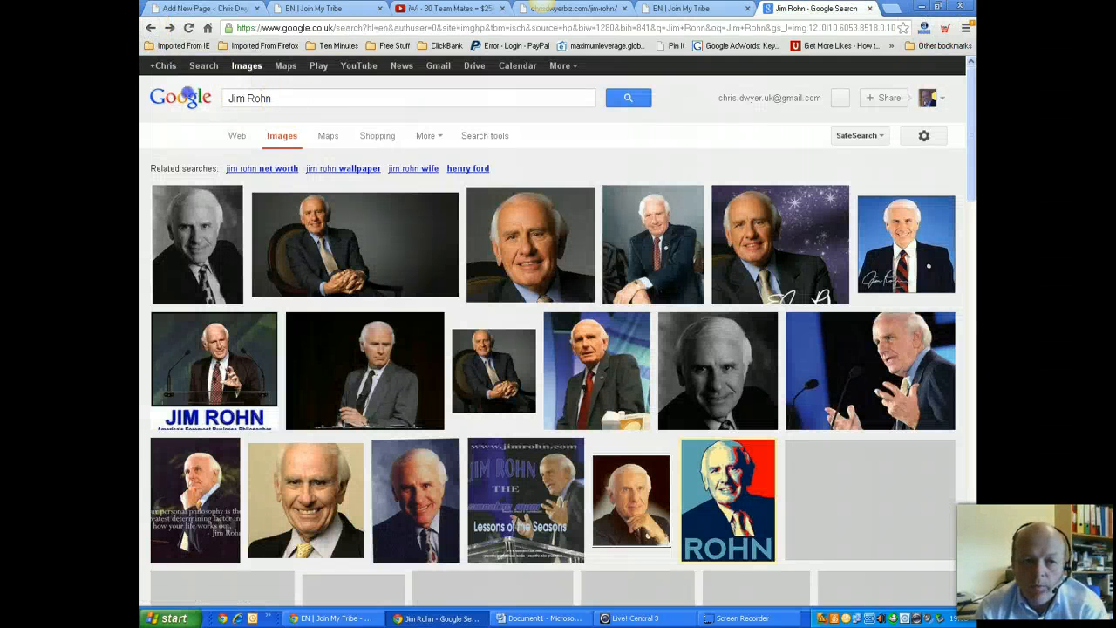
drag(259, 98, 267, 105)
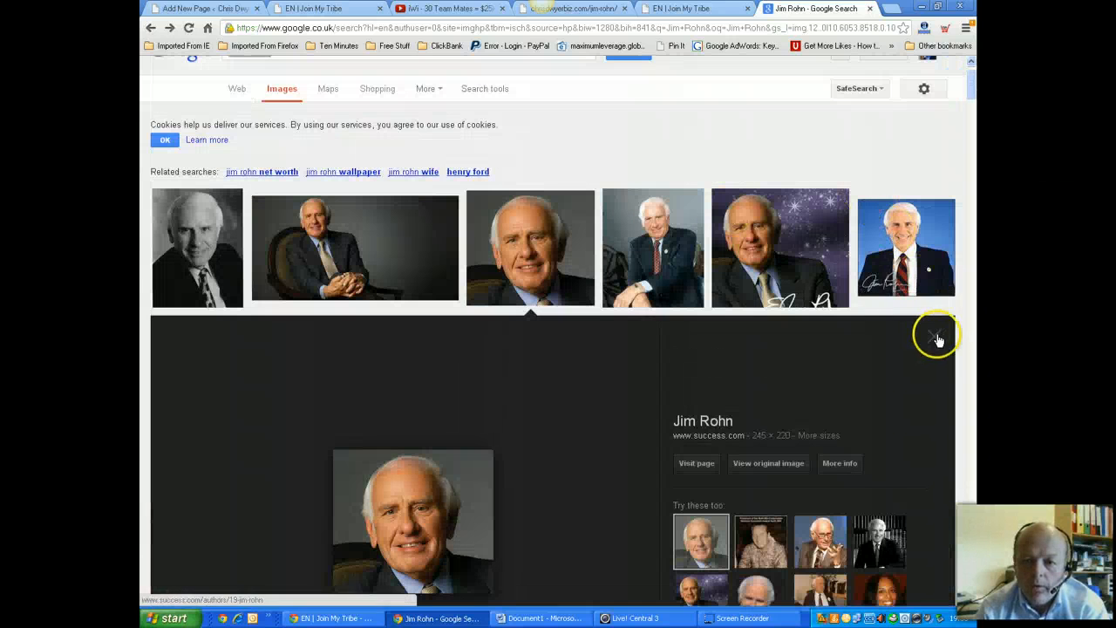
click(938, 338)
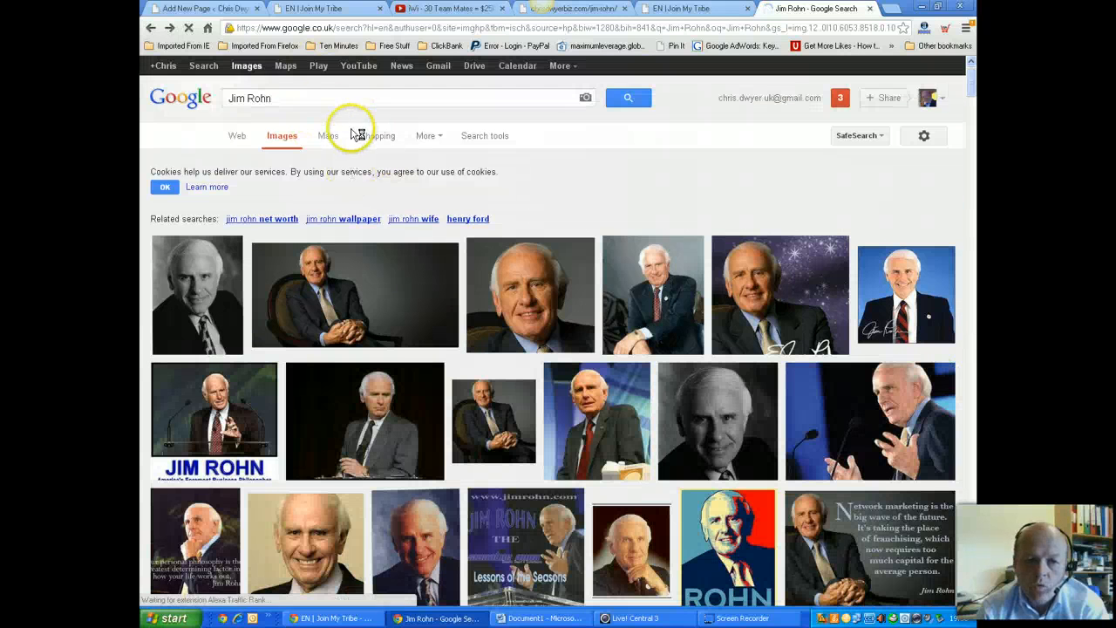
drag(281, 100, 225, 98)
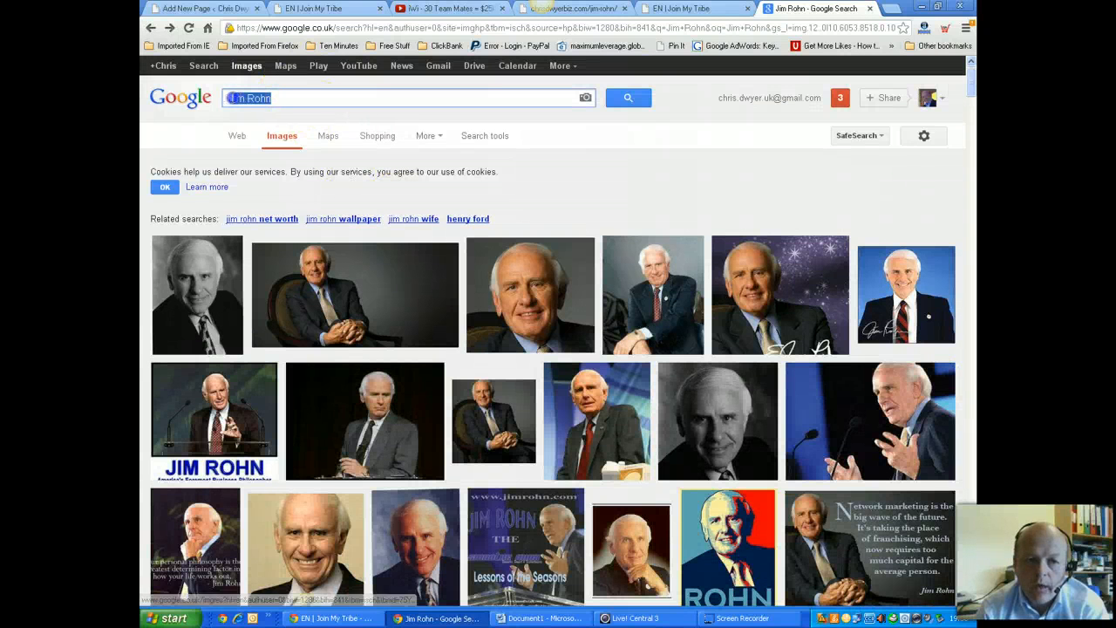
Search Google Images for 'click Here Button' and browse the results
text(c)
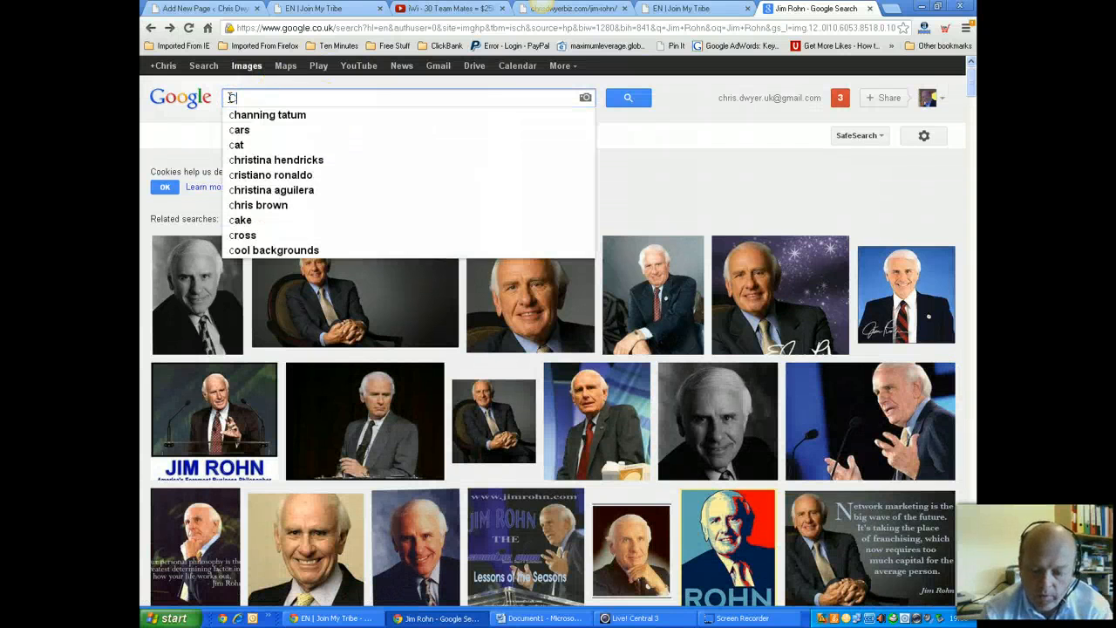
text(lick Here )
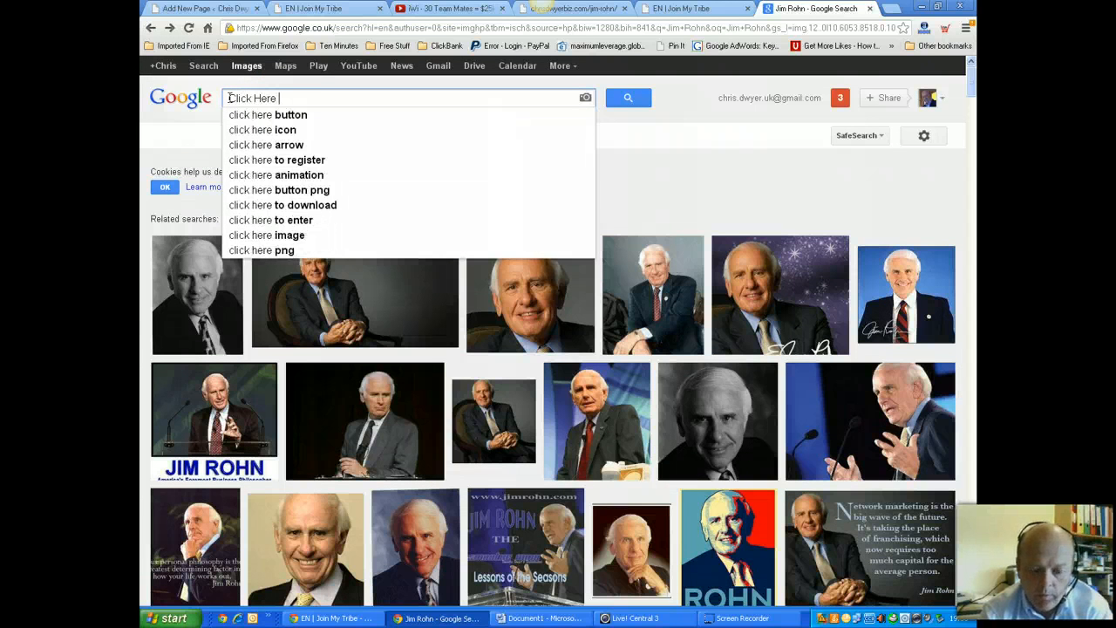
text(Butto)
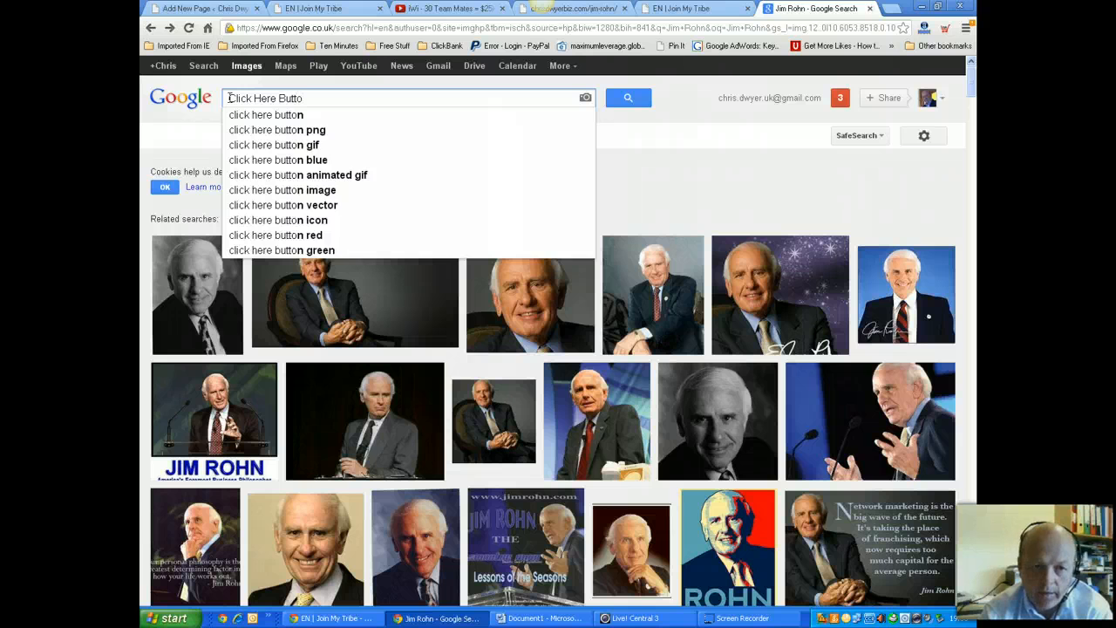
text(n)
click(627, 98)
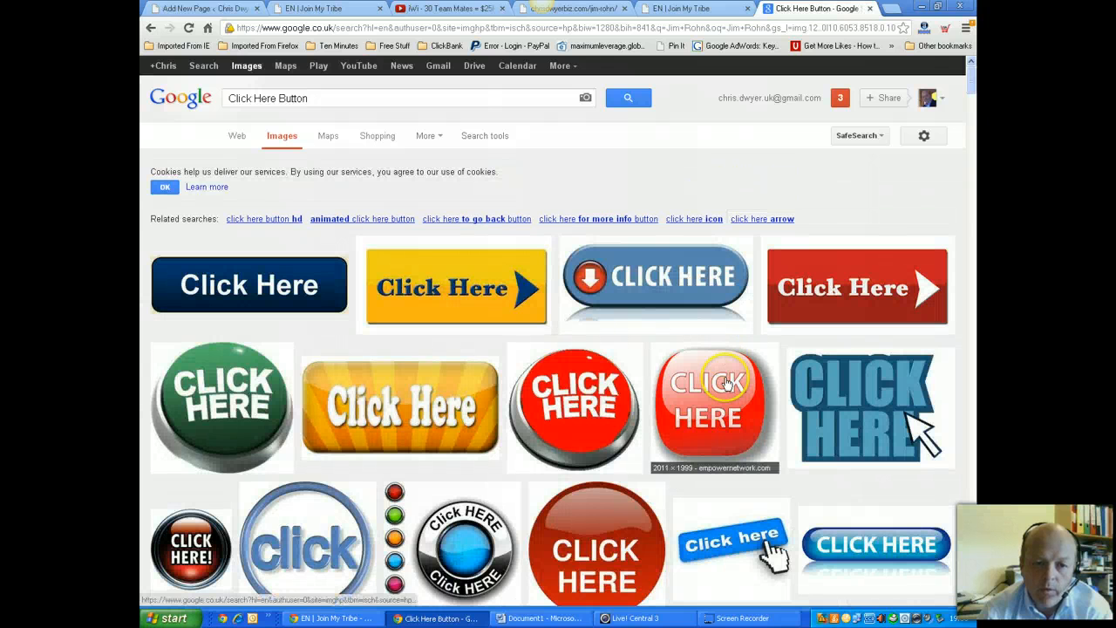
scroll(693, 431, down, 2)
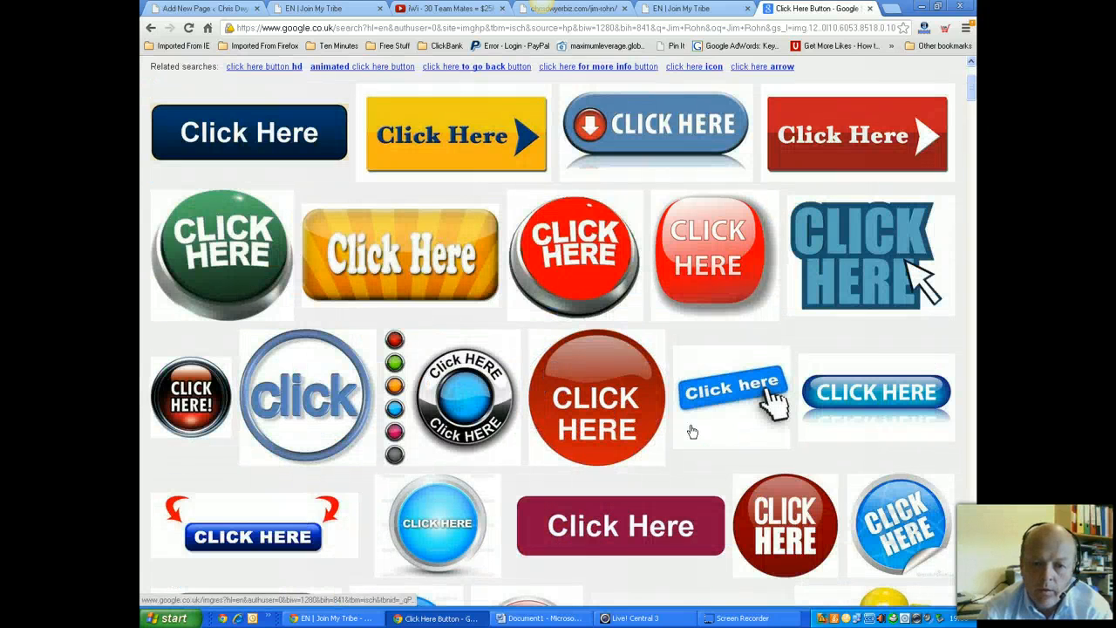
scroll(748, 283, down, 3)
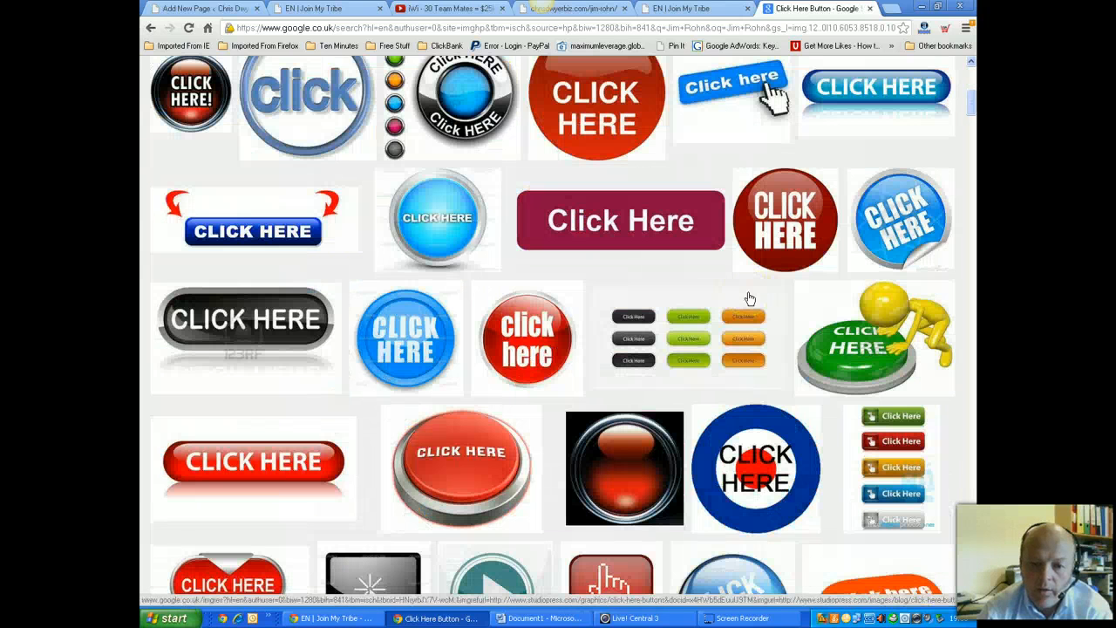
View the green Click Here image full size, go back, and preview the red CLICK HERE image
click(854, 339)
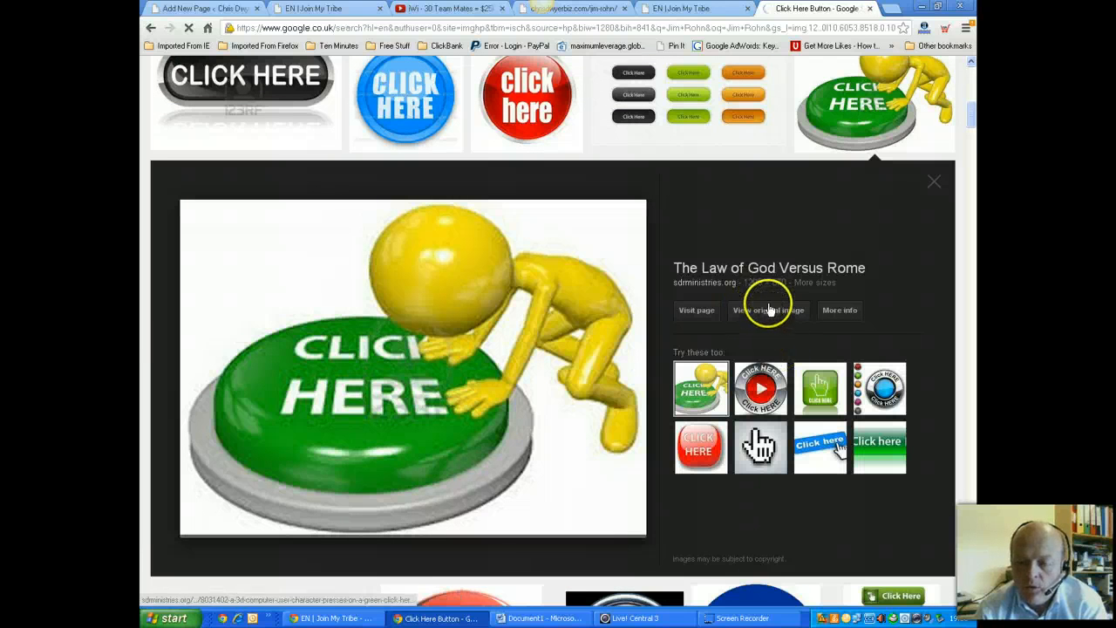
click(761, 307)
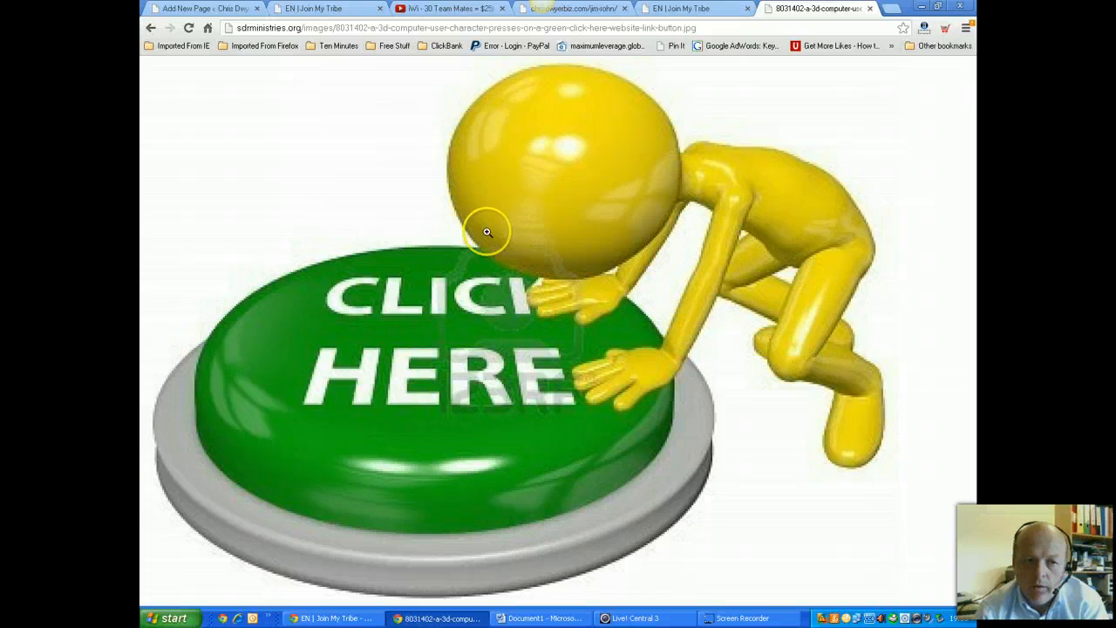
click(150, 27)
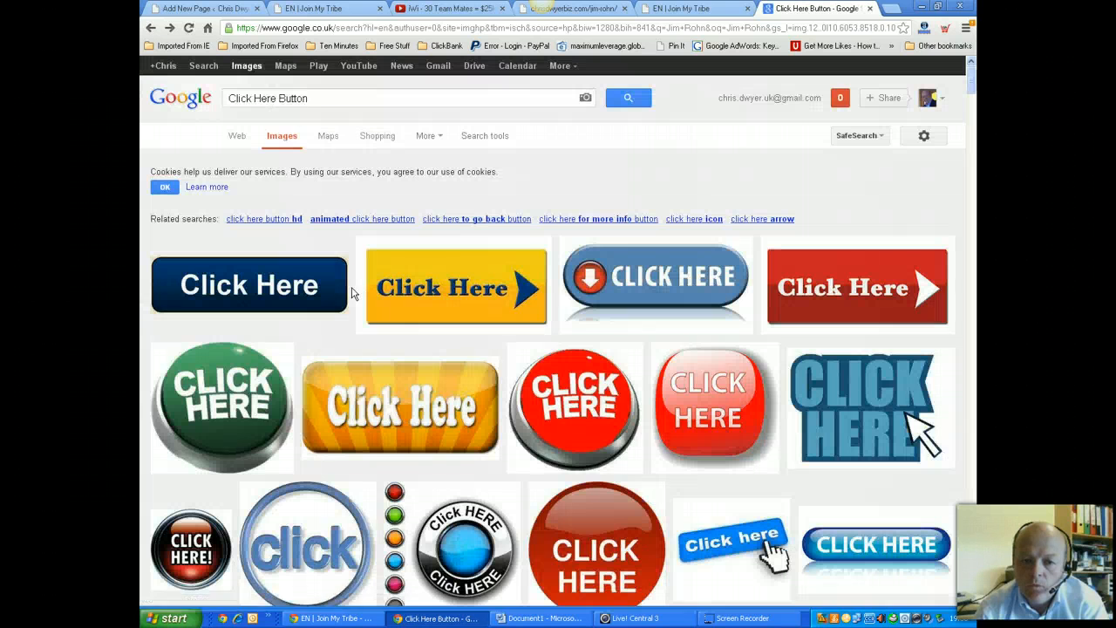
click(714, 419)
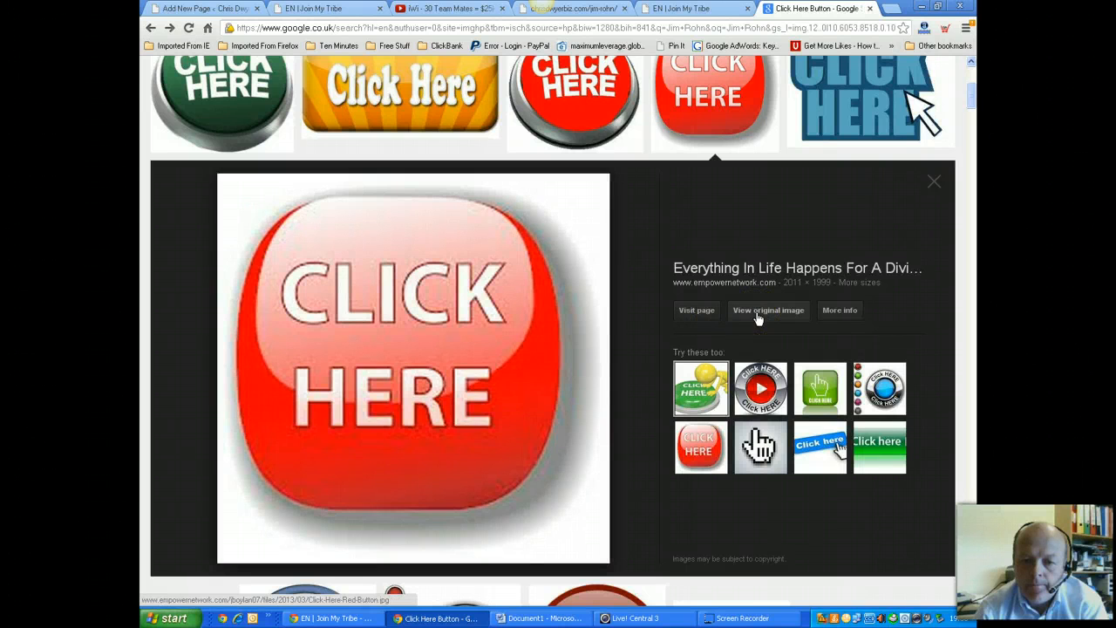
Copy the full-size Click-Here-Red-Button.jpg image URL and return to the page editor
click(540, 331)
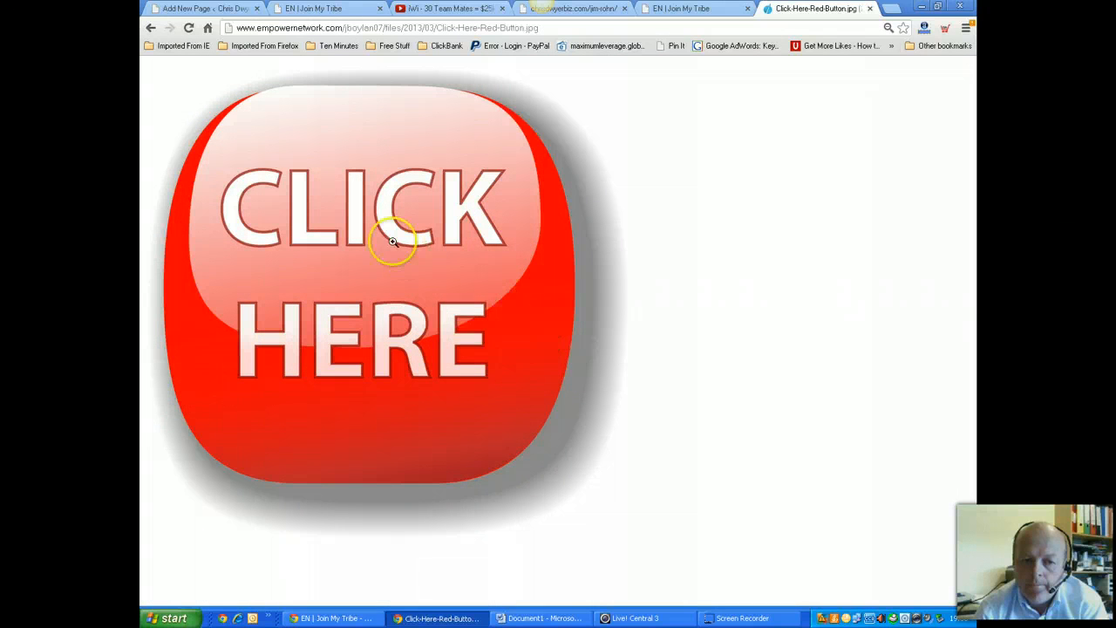
right_click(390, 240)
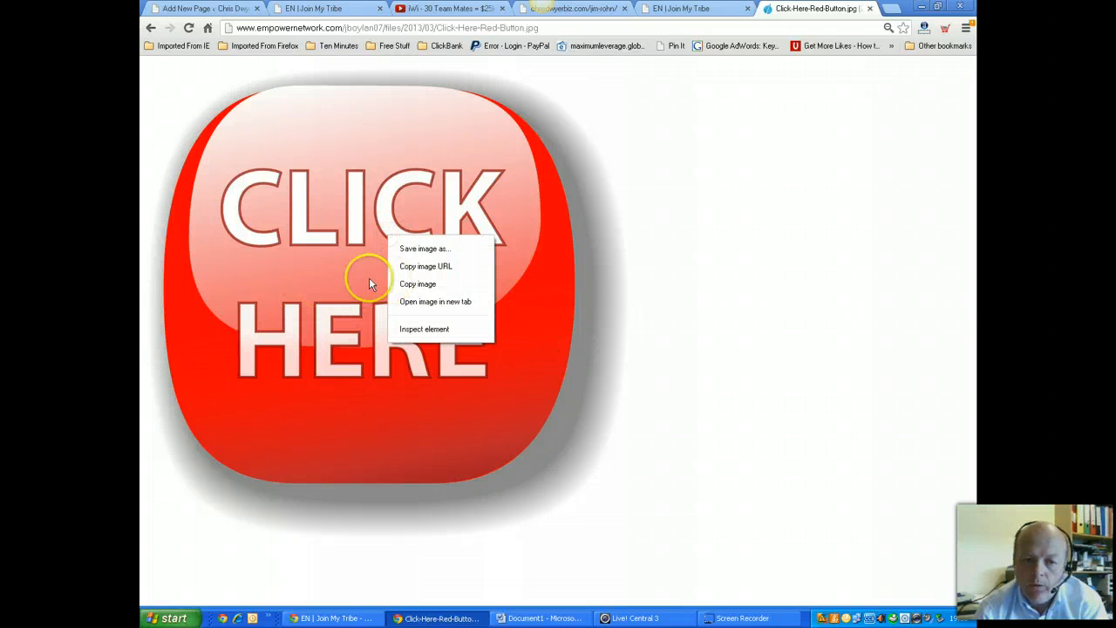
click(426, 267)
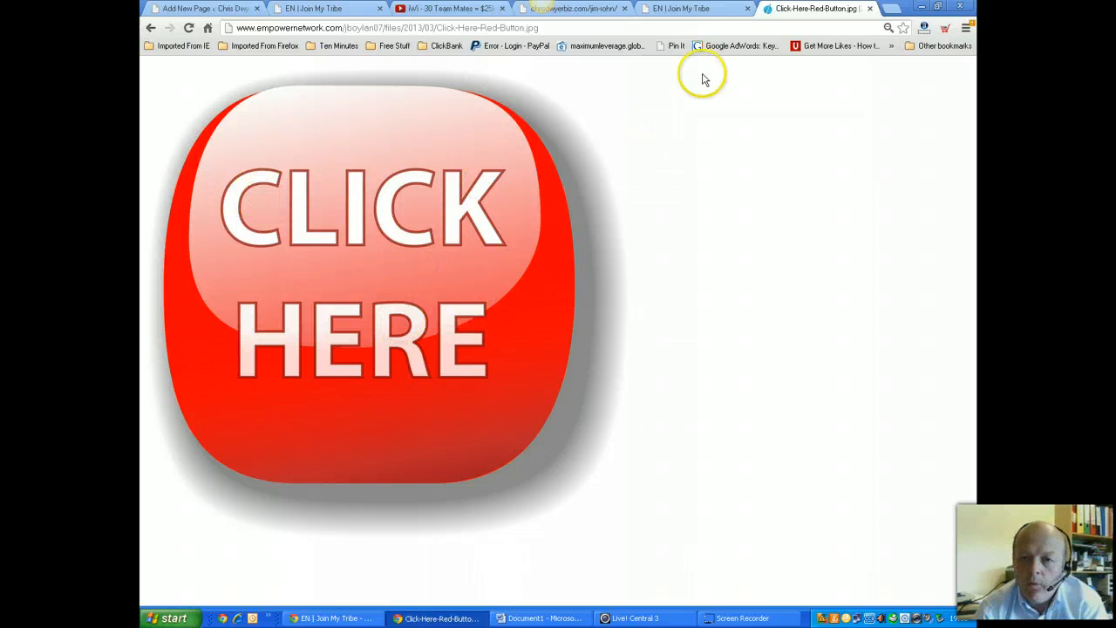
click(214, 8)
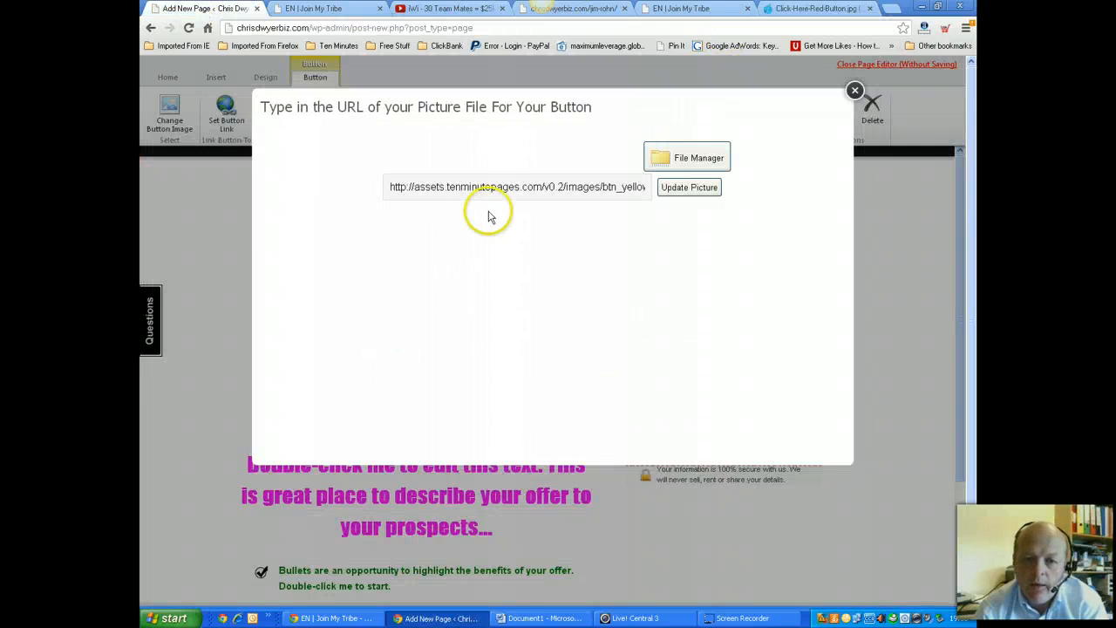
Replace the button picture URL with the copied red CLICK HERE image address and update it
click(504, 187)
key(BackSpace)
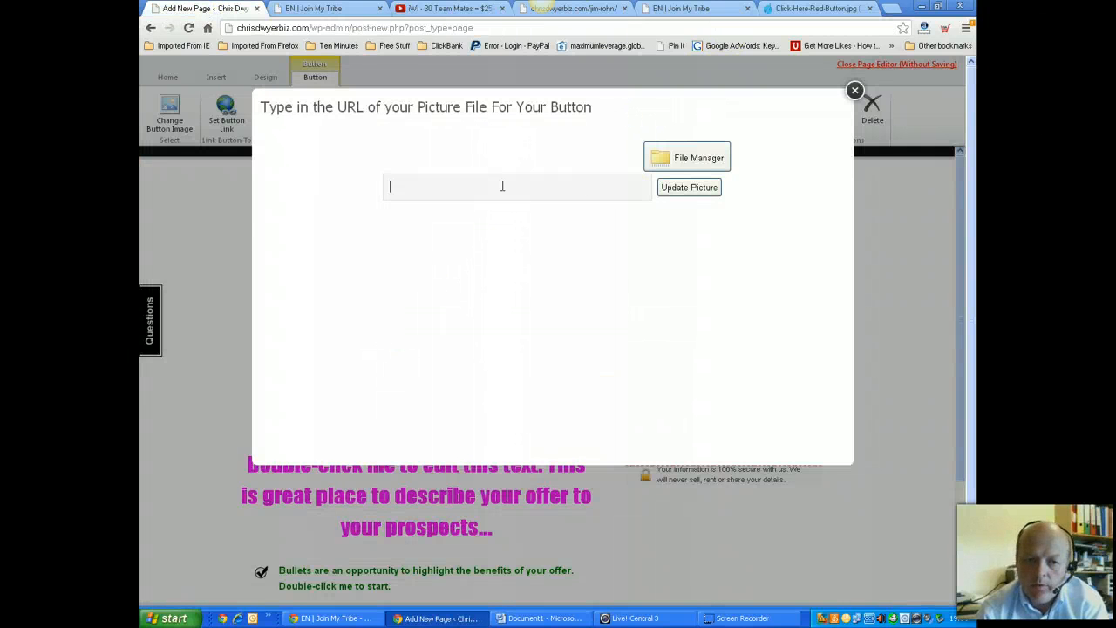
right_click(502, 186)
click(502, 186)
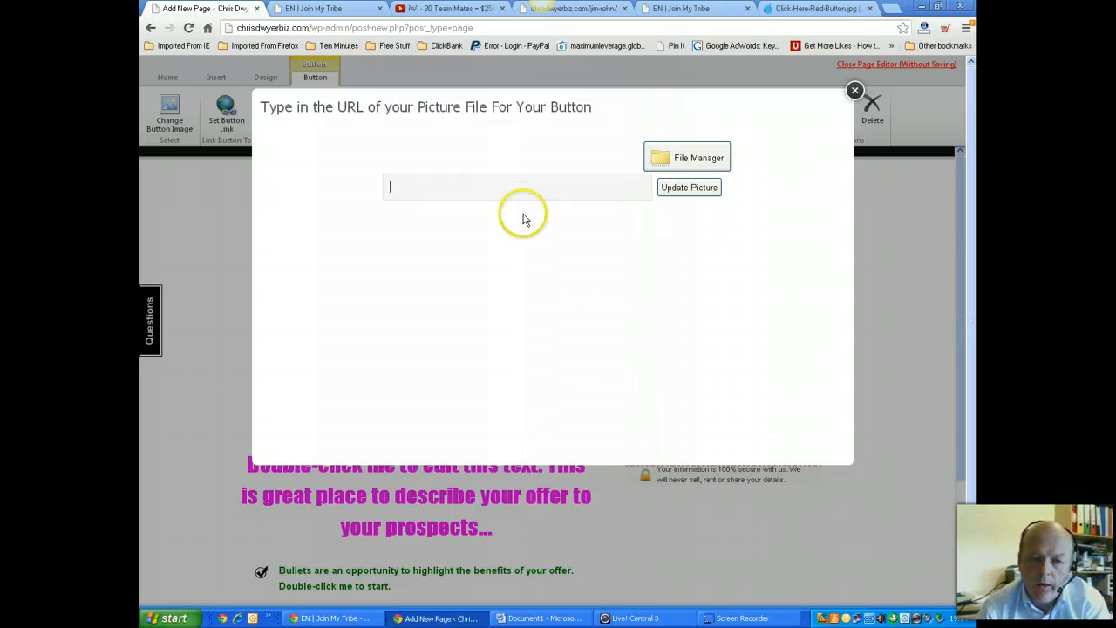
right_click(491, 183)
click(518, 276)
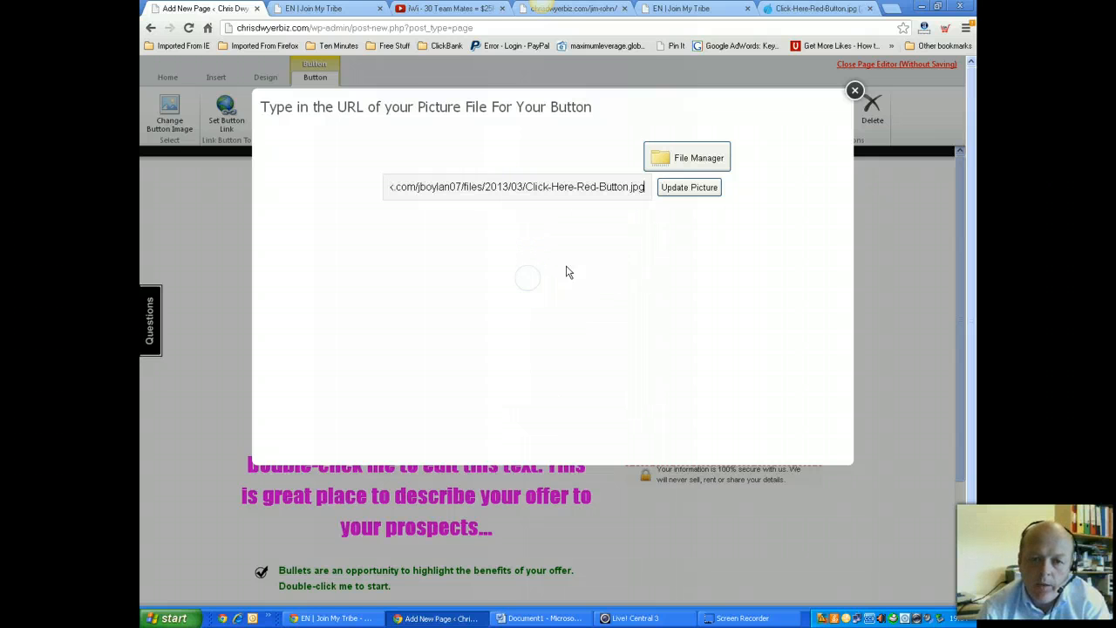
click(703, 189)
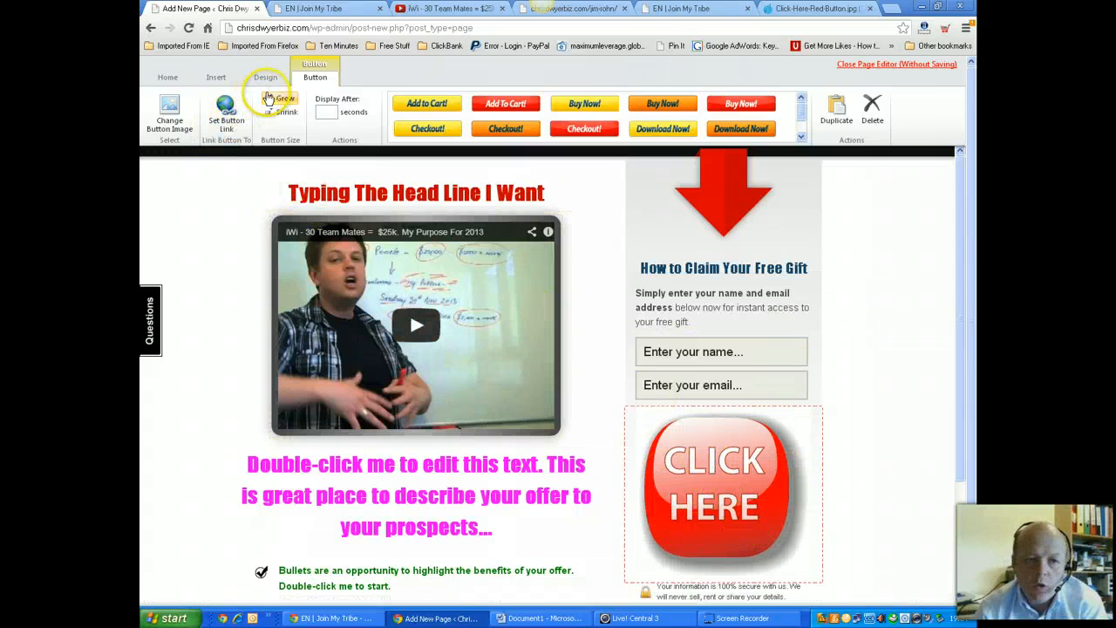
Shrink the CLICK HERE button image three times and deselect it
click(286, 112)
click(286, 113)
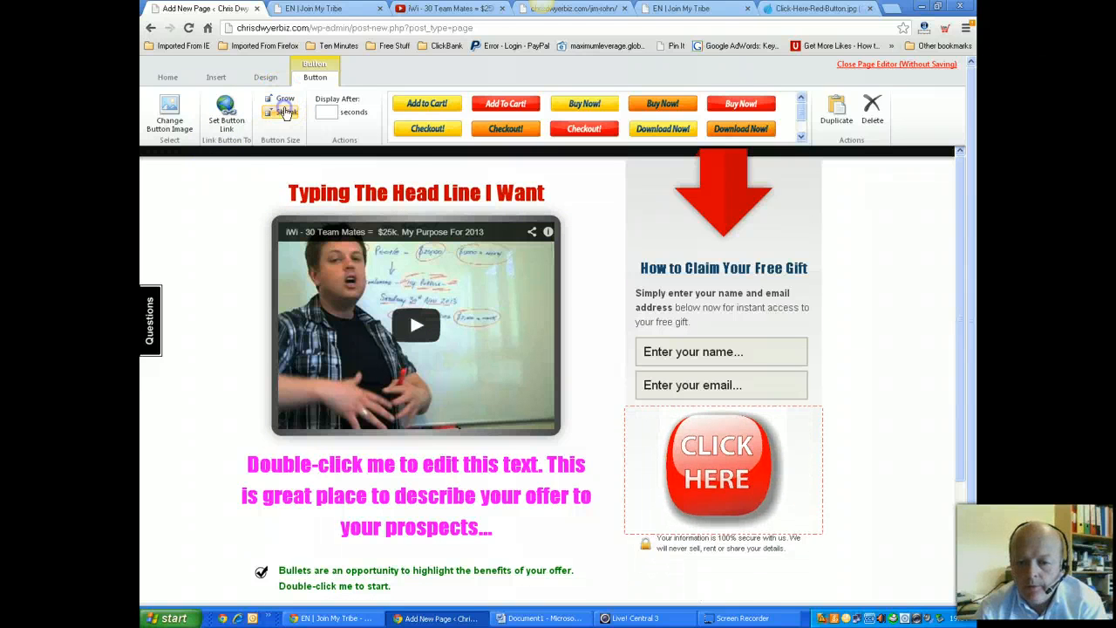
click(286, 113)
click(706, 575)
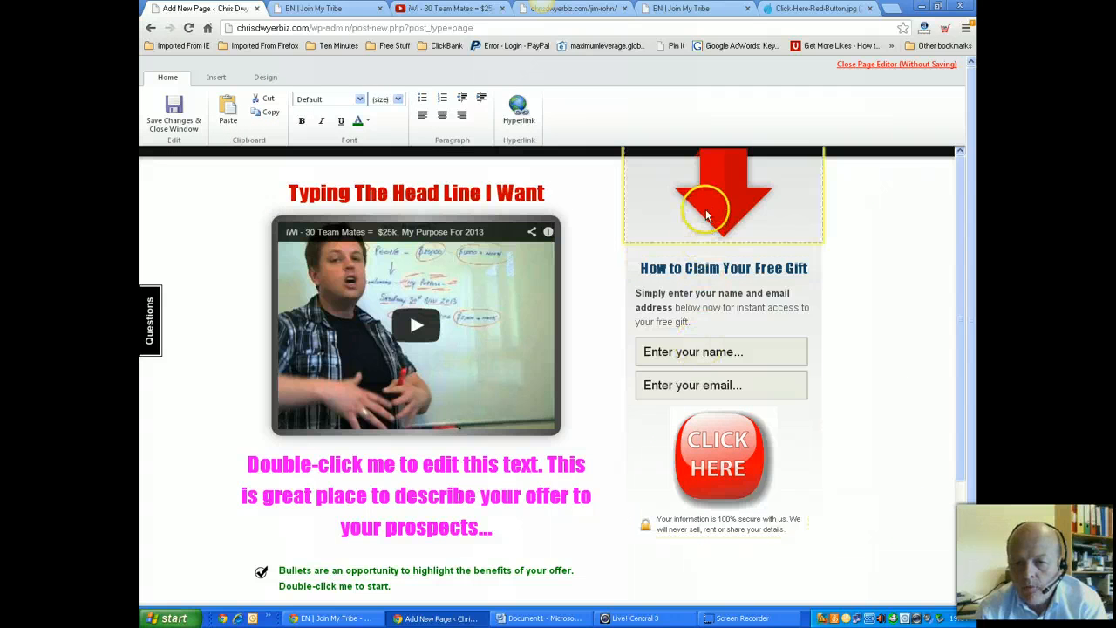
Set the opt-in form's email service to Custom (Paste in Code) and open a new browser tab
click(757, 215)
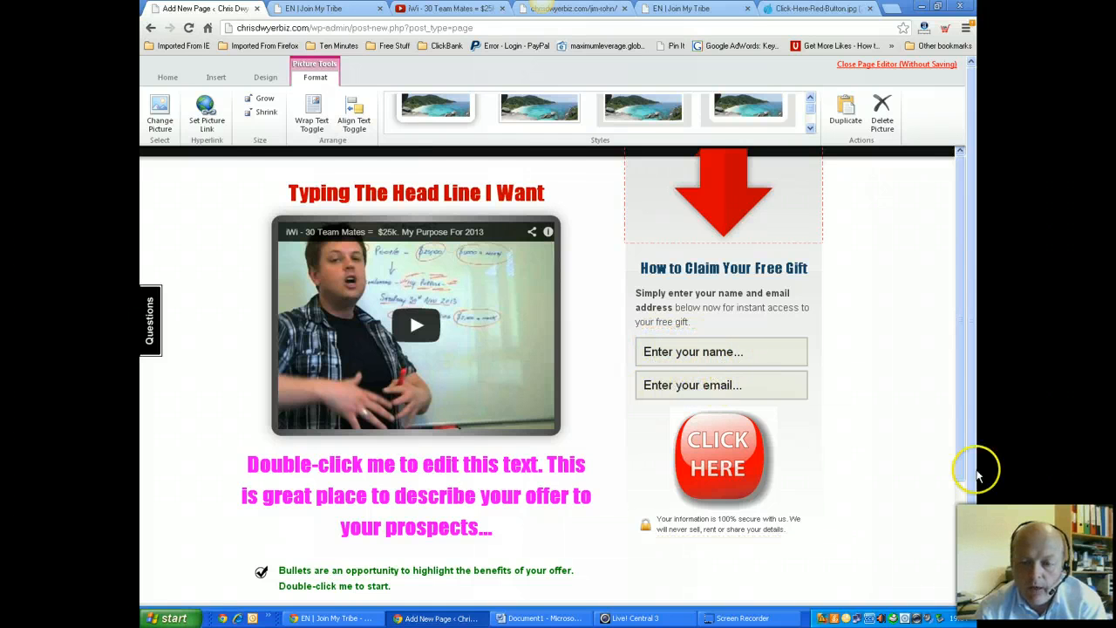
click(744, 366)
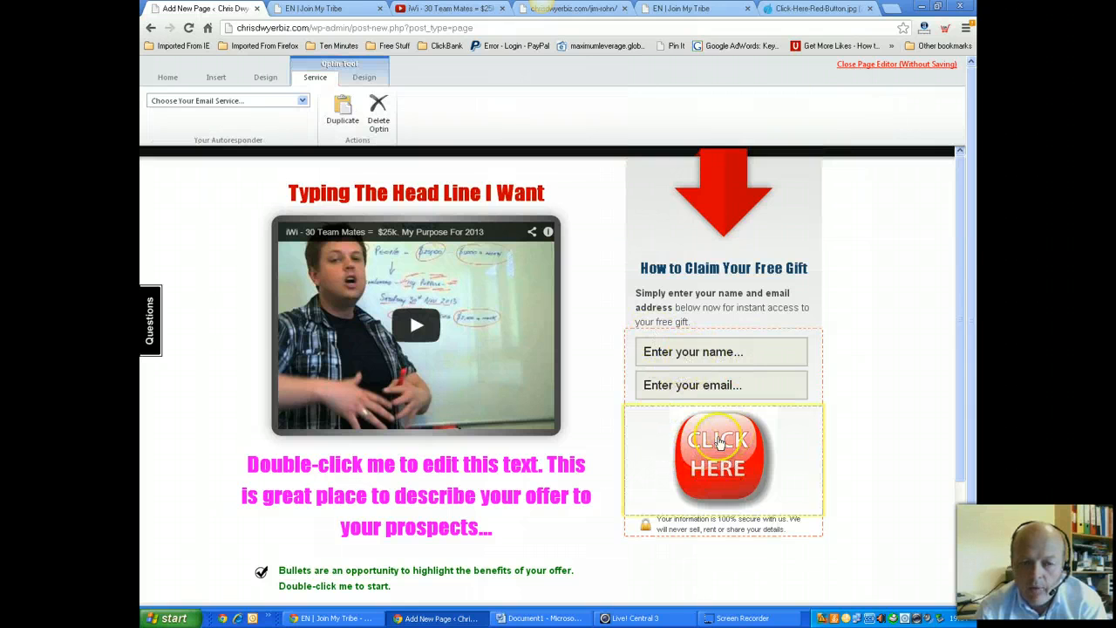
click(303, 102)
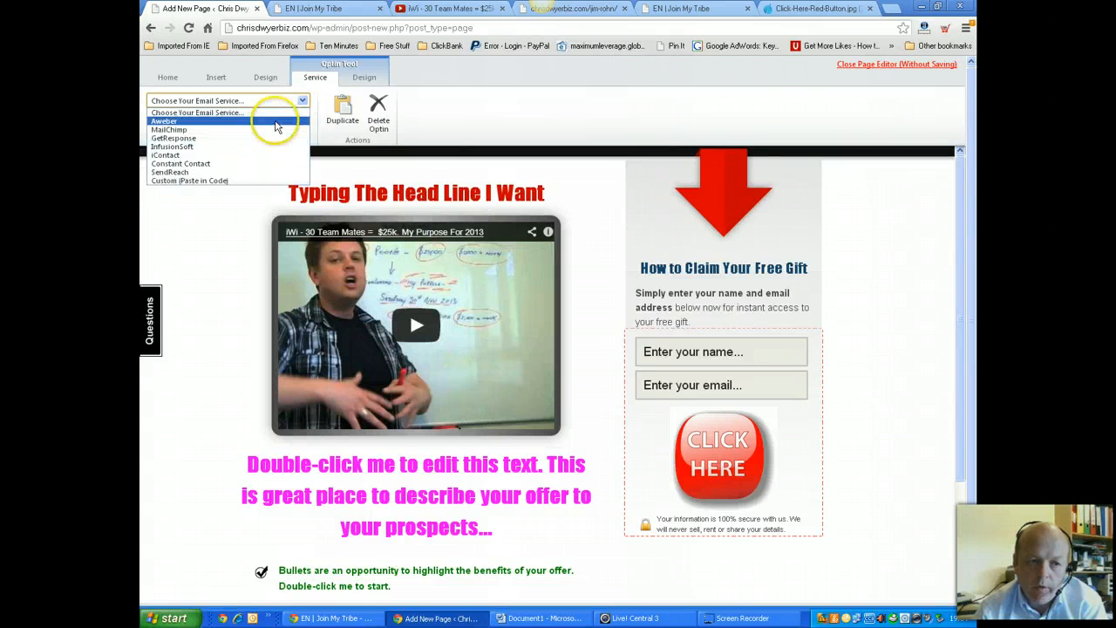
click(223, 180)
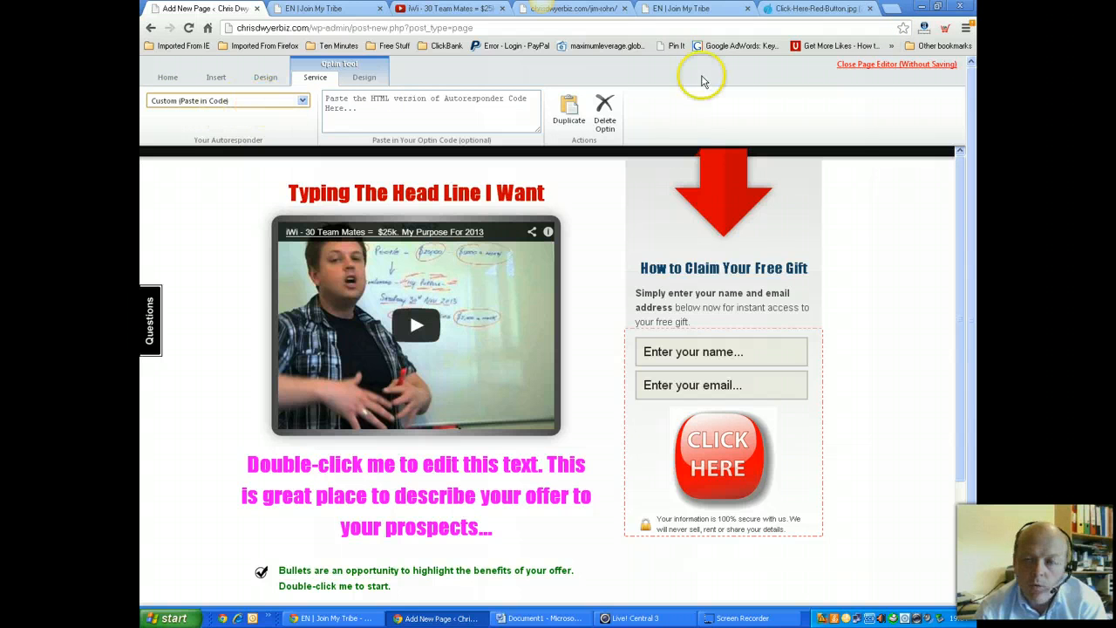
click(890, 8)
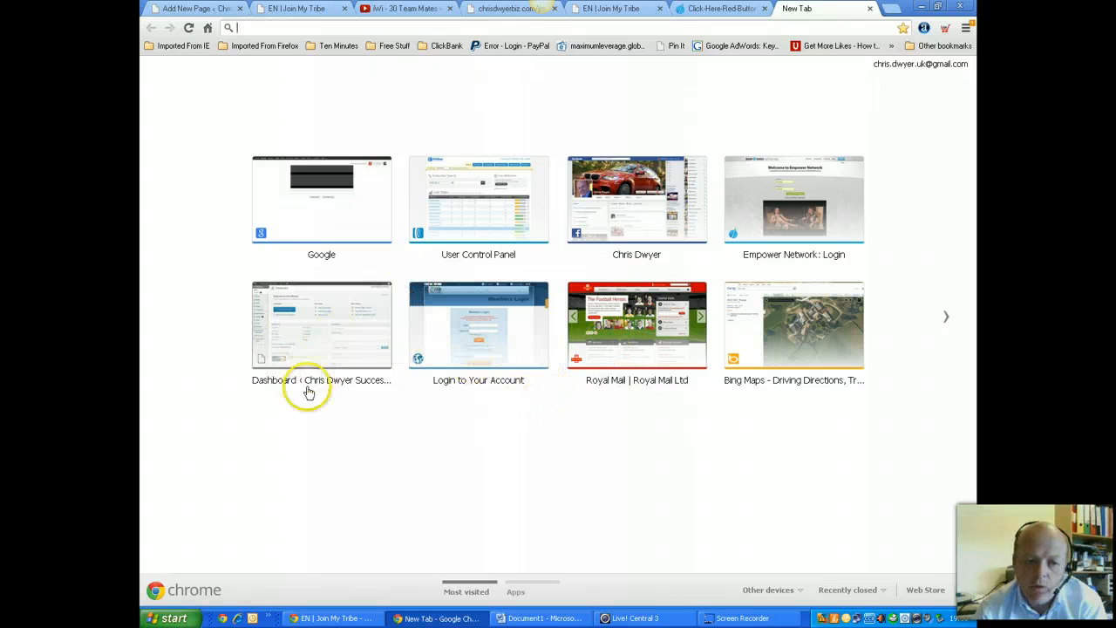
Log in to AWeber, switch to the uwidlist list, and open its UW Form under Web Forms
click(485, 354)
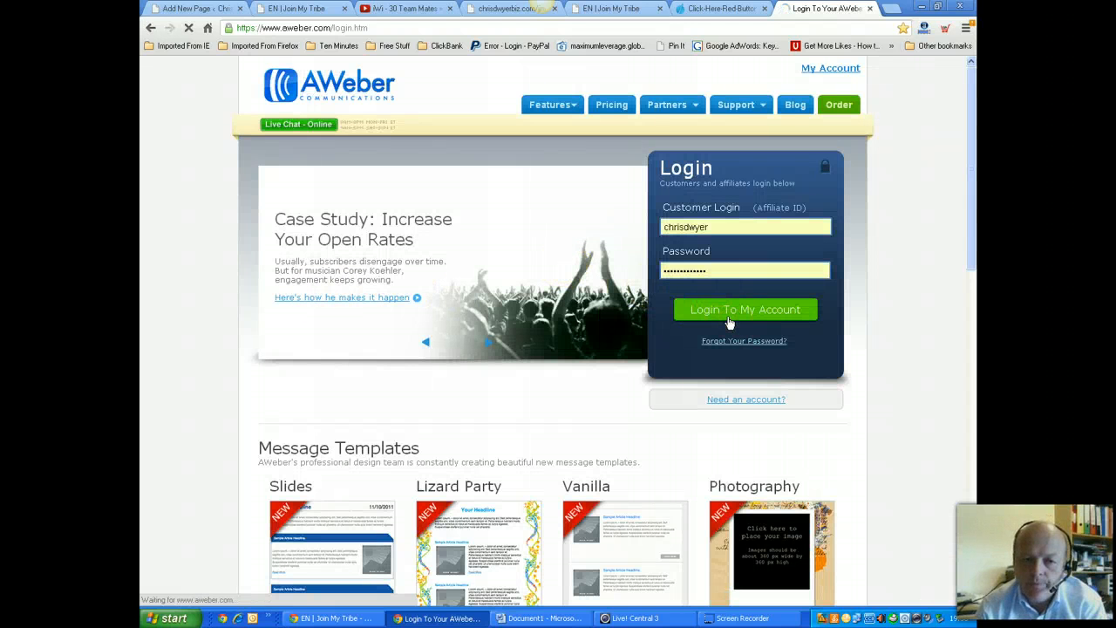
click(684, 312)
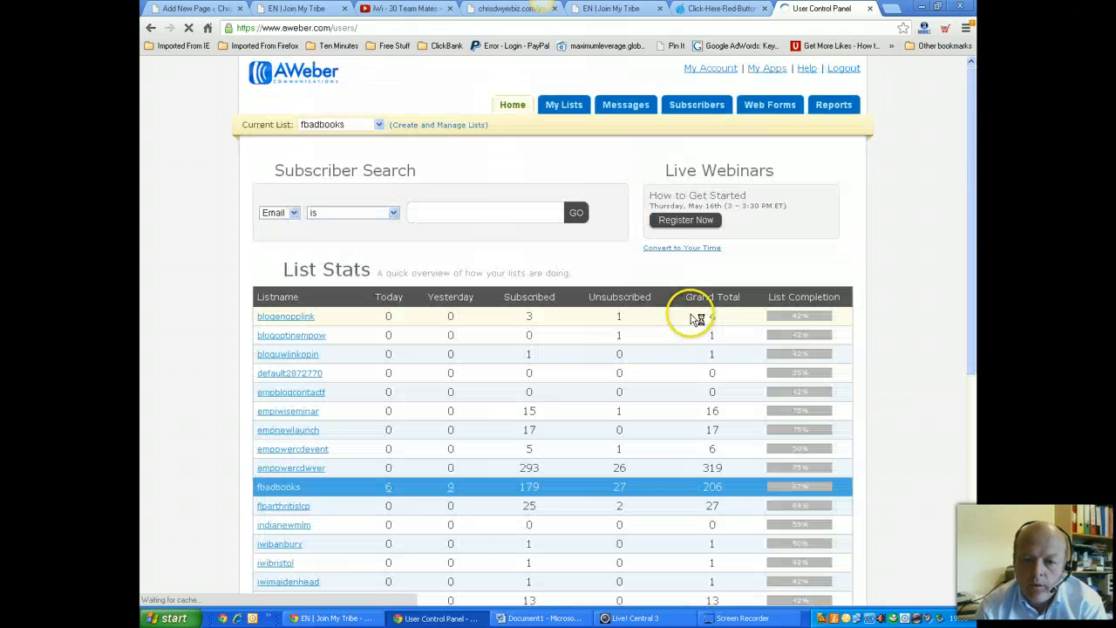
click(377, 124)
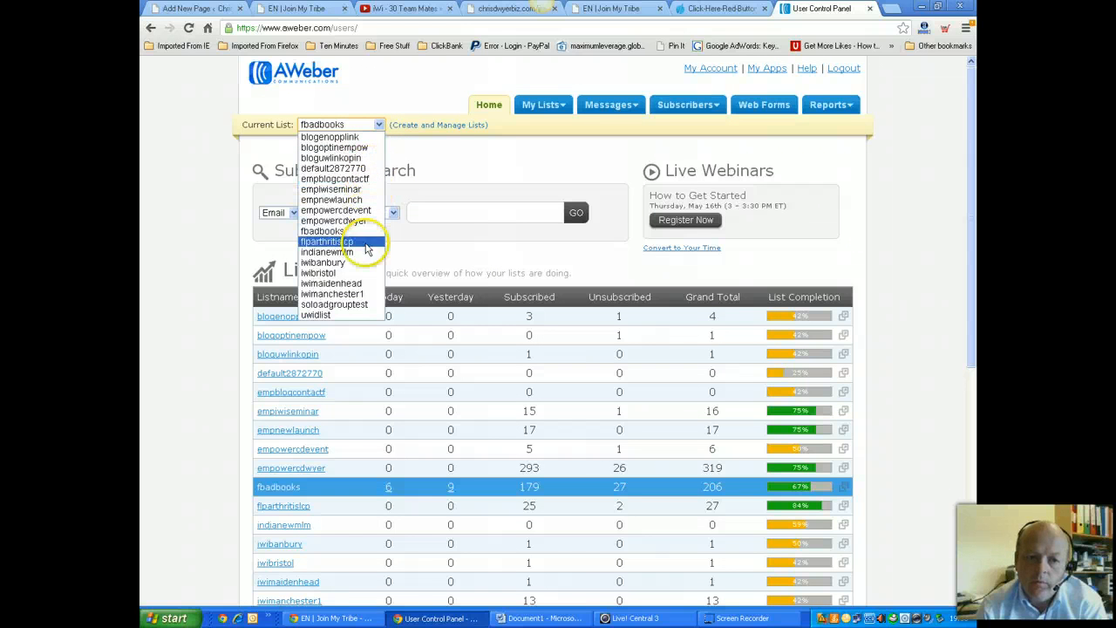
click(347, 315)
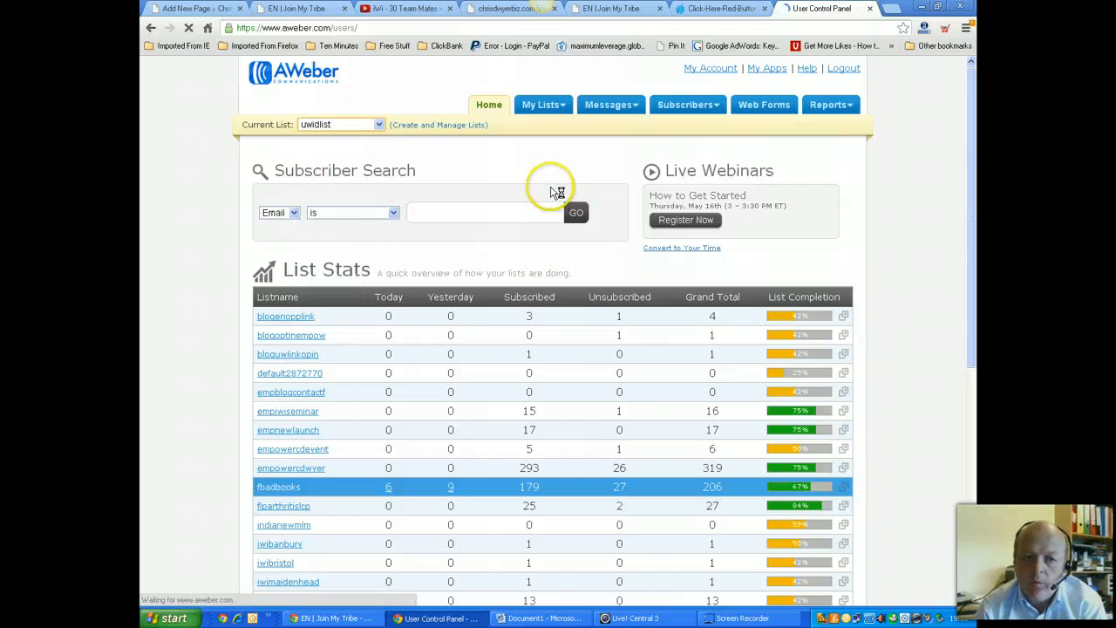
click(761, 107)
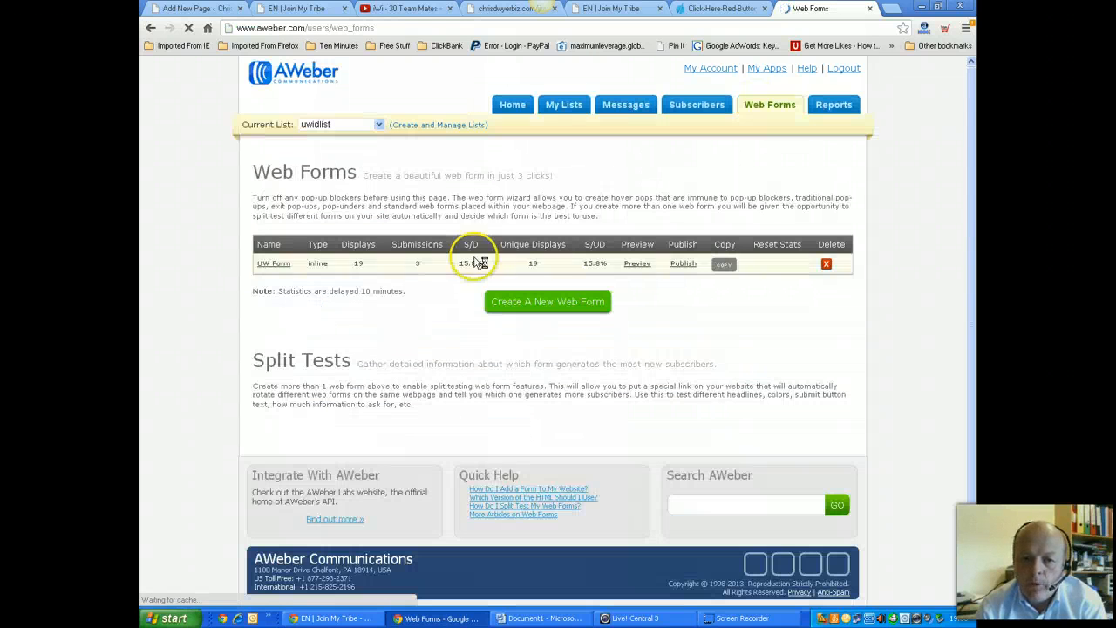
click(266, 265)
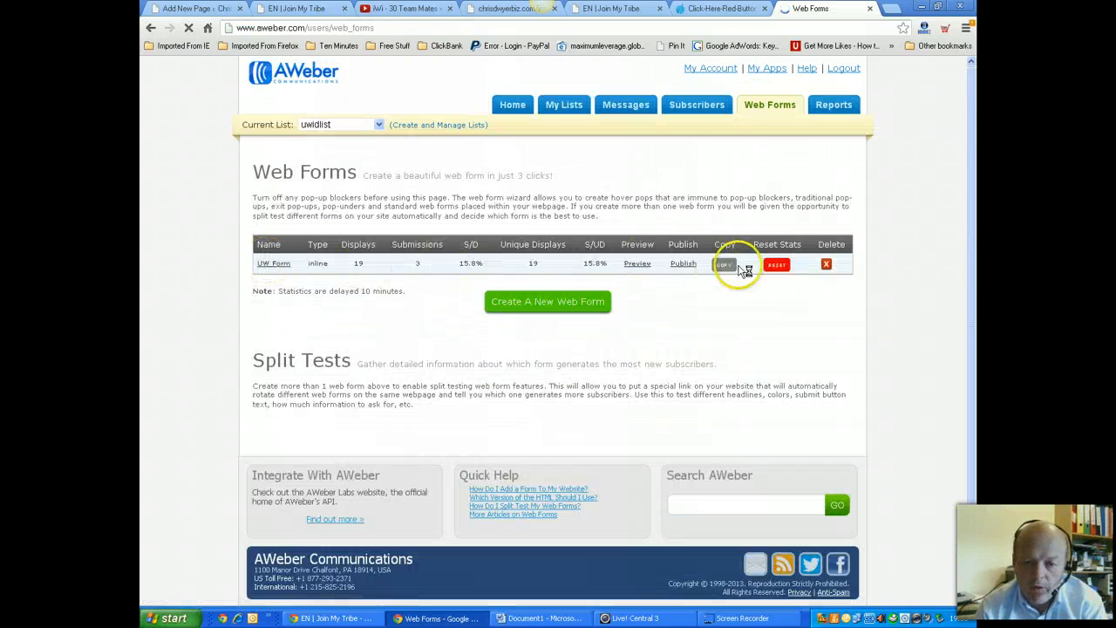
click(271, 263)
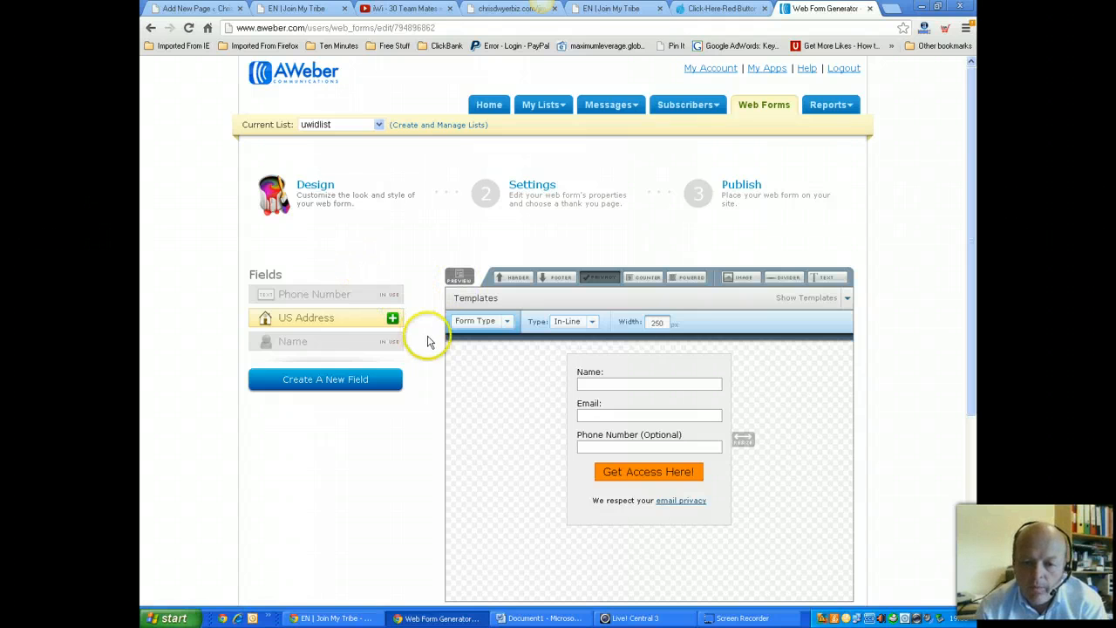
Go to the form's Publish step and reveal its Raw HTML code for self-installation
click(747, 185)
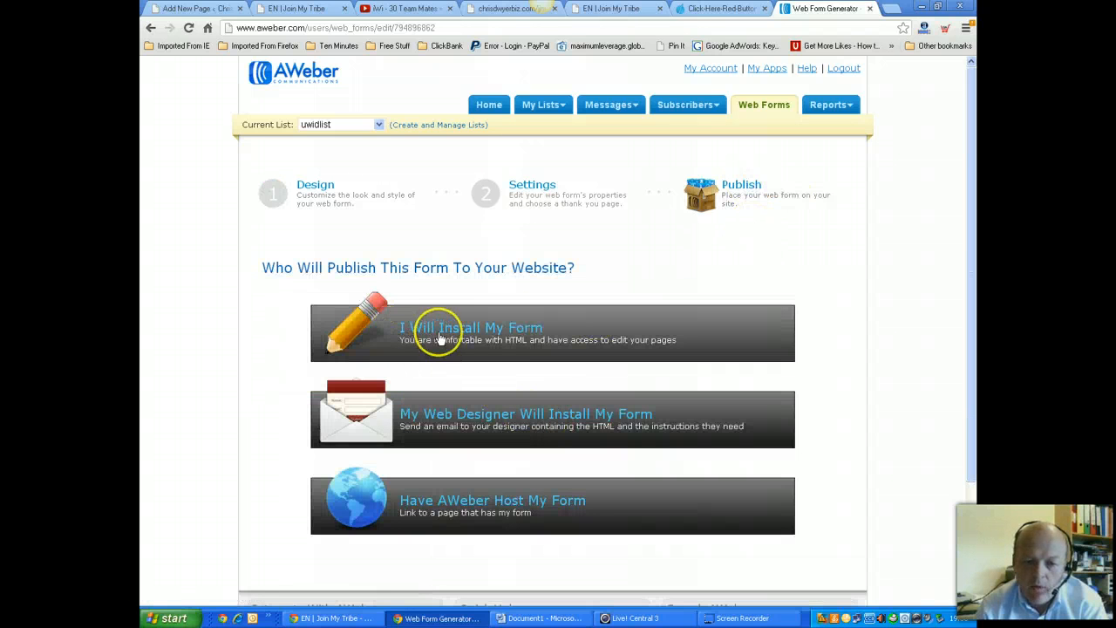
click(485, 332)
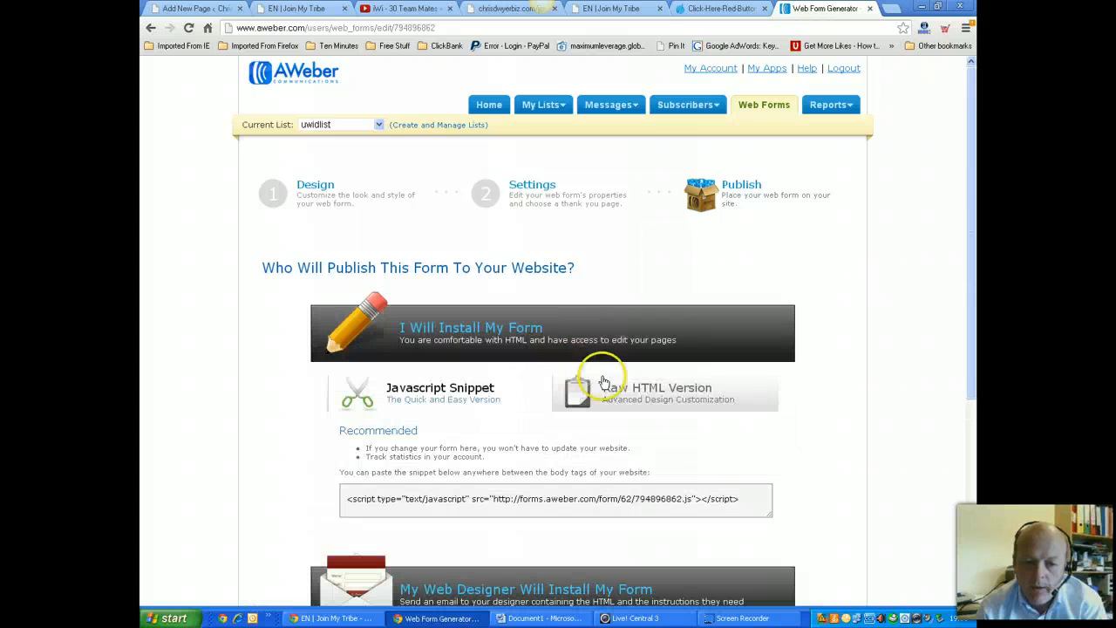
click(644, 393)
drag(973, 298, 974, 388)
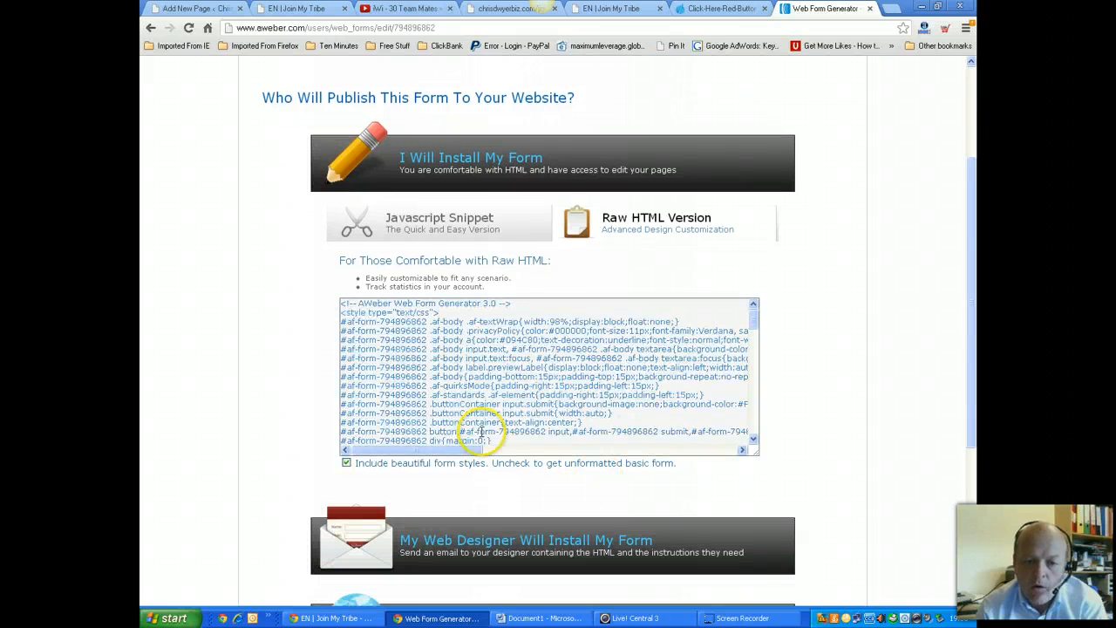
Copy all of the raw HTML form code and return to the landing page editor
click(481, 368)
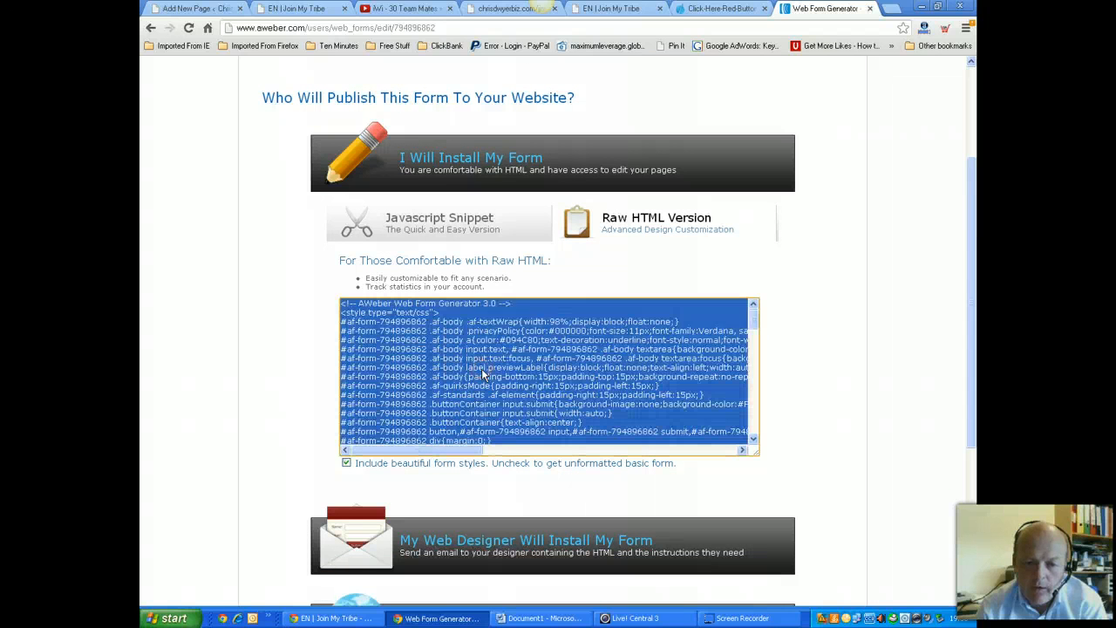
right_click(482, 368)
click(516, 183)
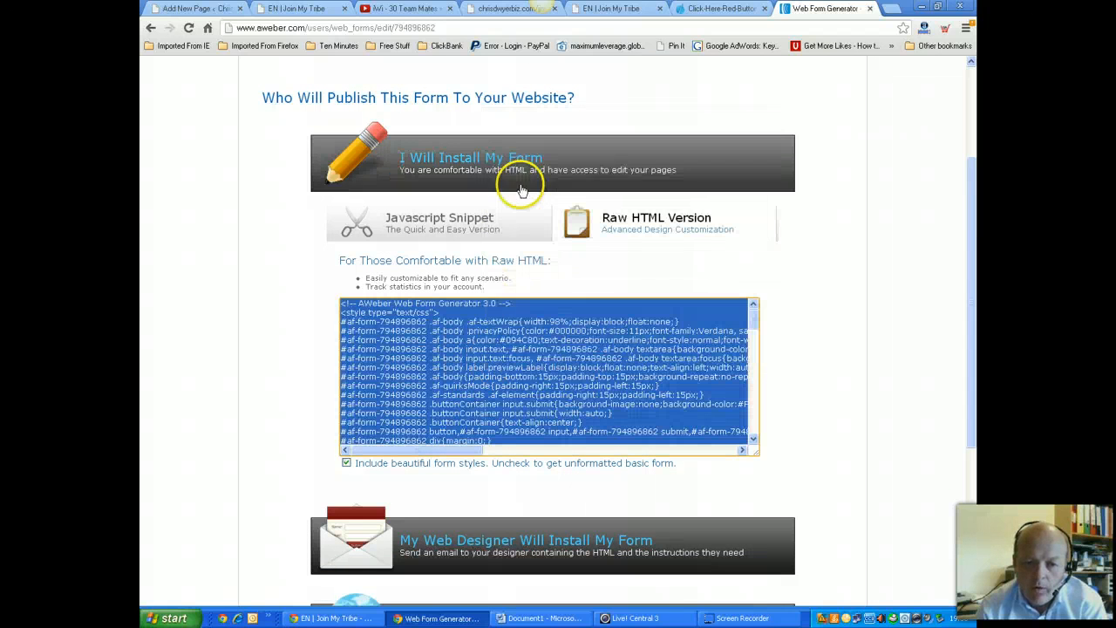
click(192, 9)
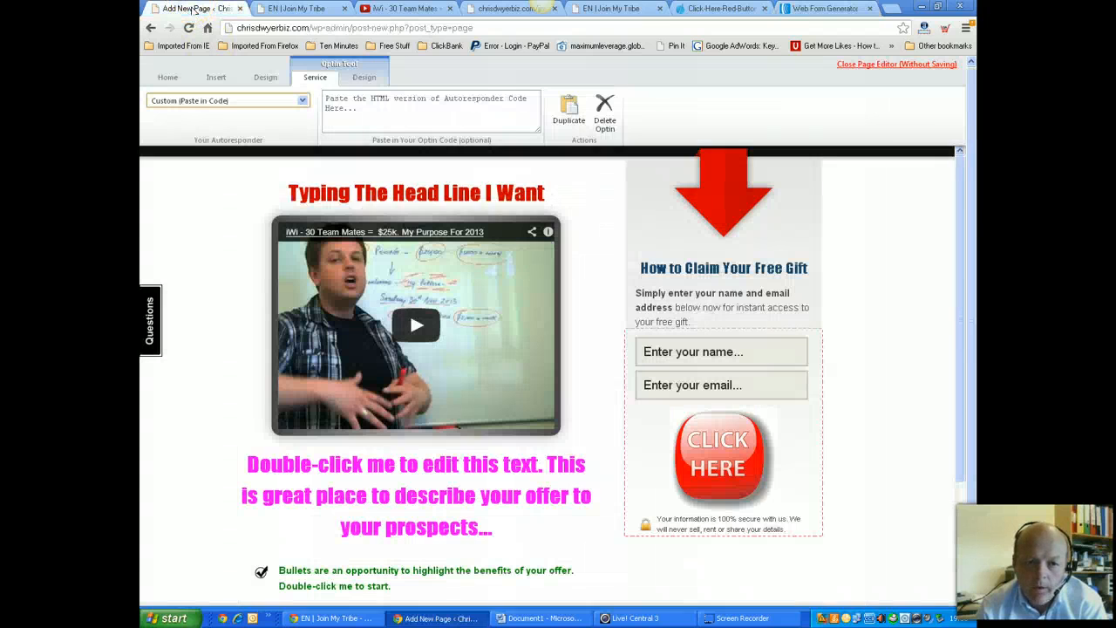
Paste the AWeber form code into the opt-in code box, update the form, and return to AWeber
click(349, 105)
click(364, 106)
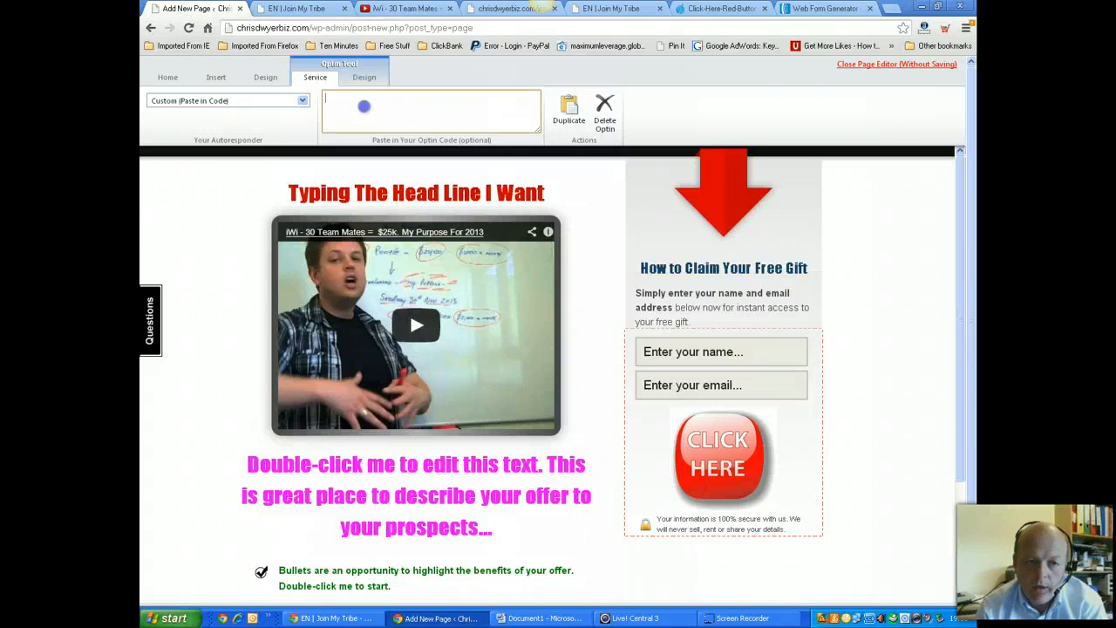
right_click(364, 105)
click(407, 199)
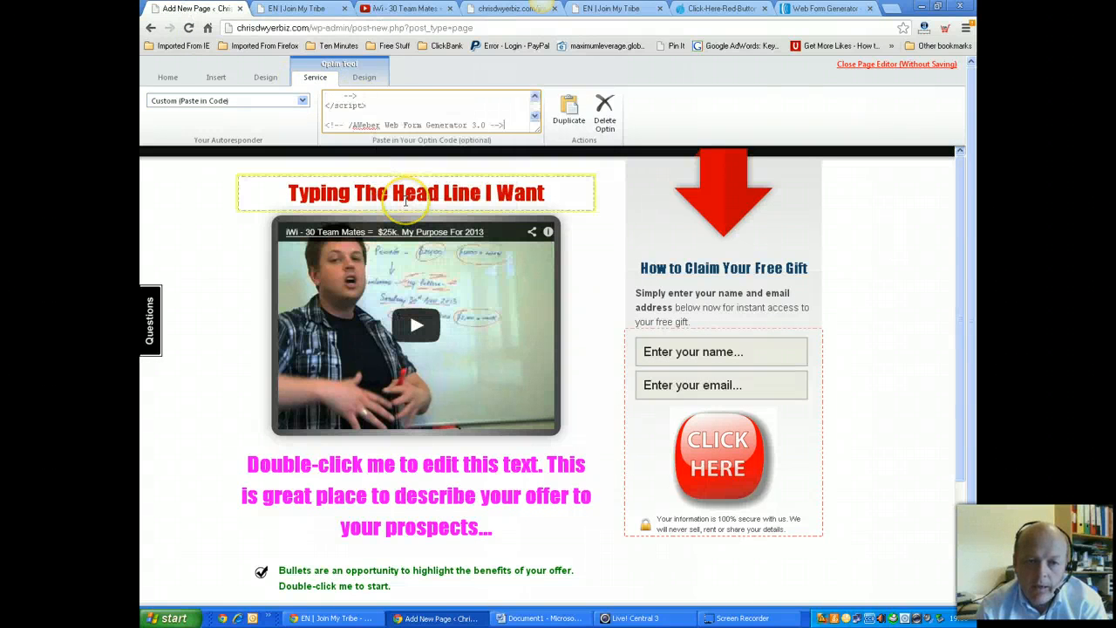
click(424, 145)
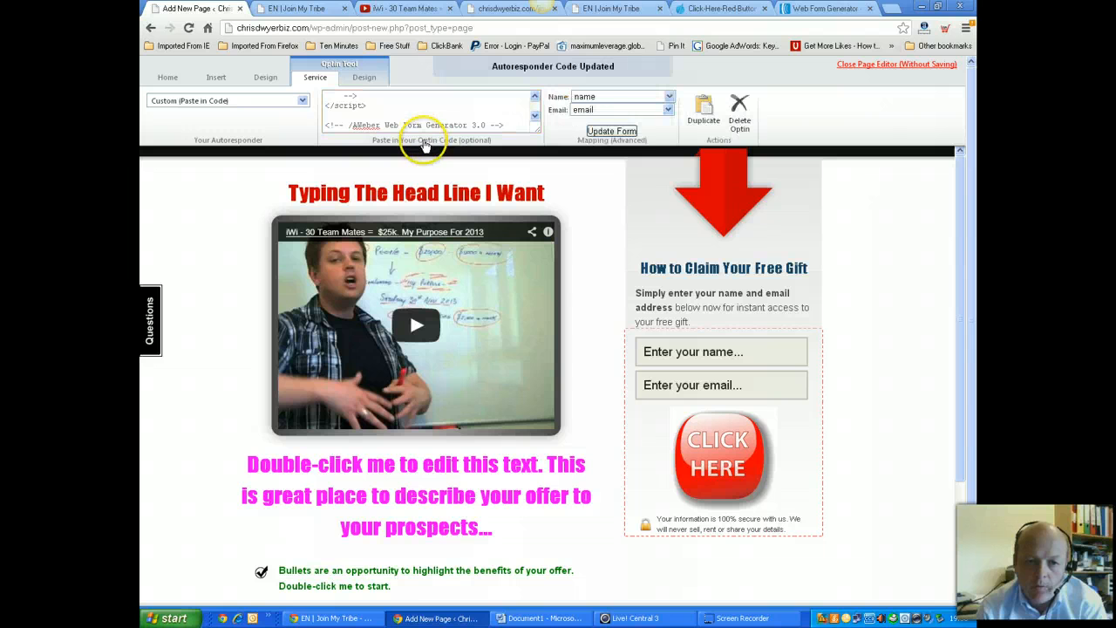
click(612, 133)
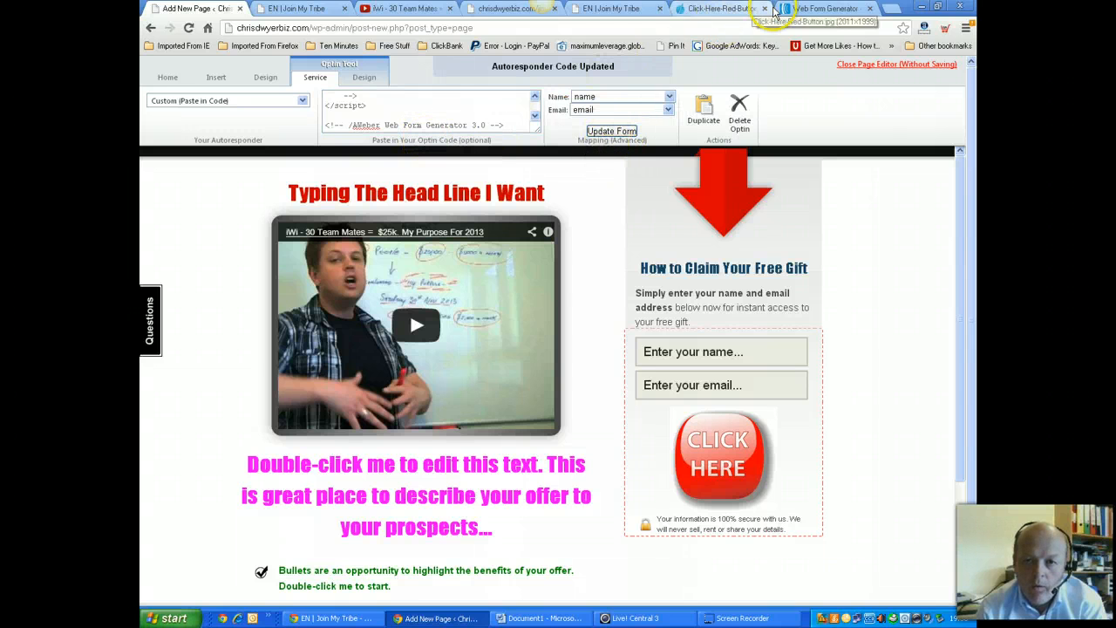
click(820, 9)
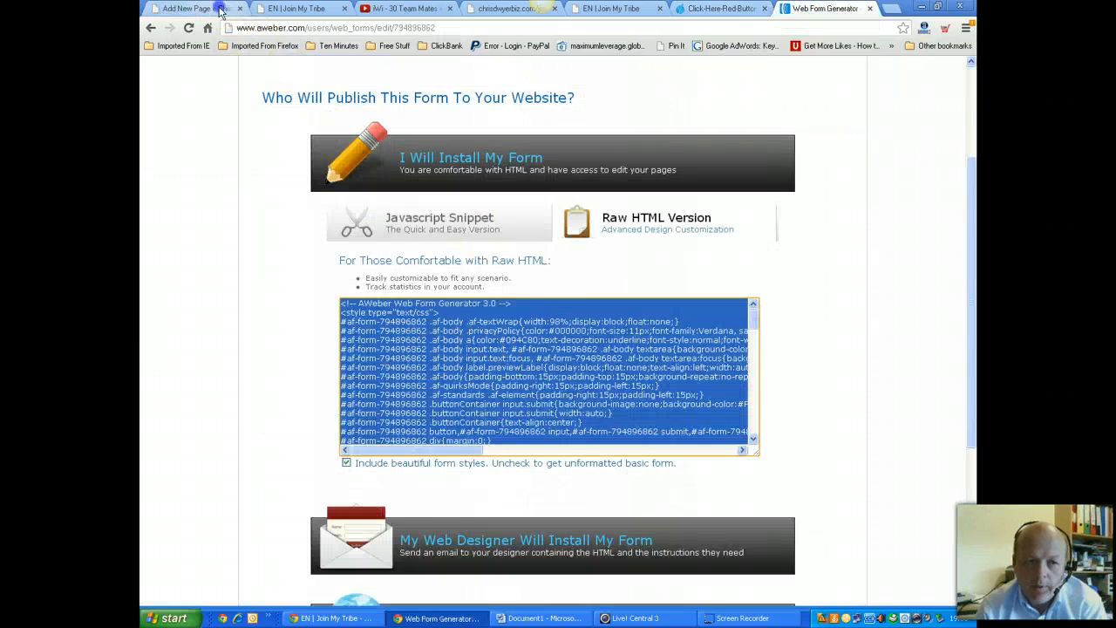
Inspect the AWeber form's Thank You Page URL in its settings, then return to the landing page editor
click(192, 9)
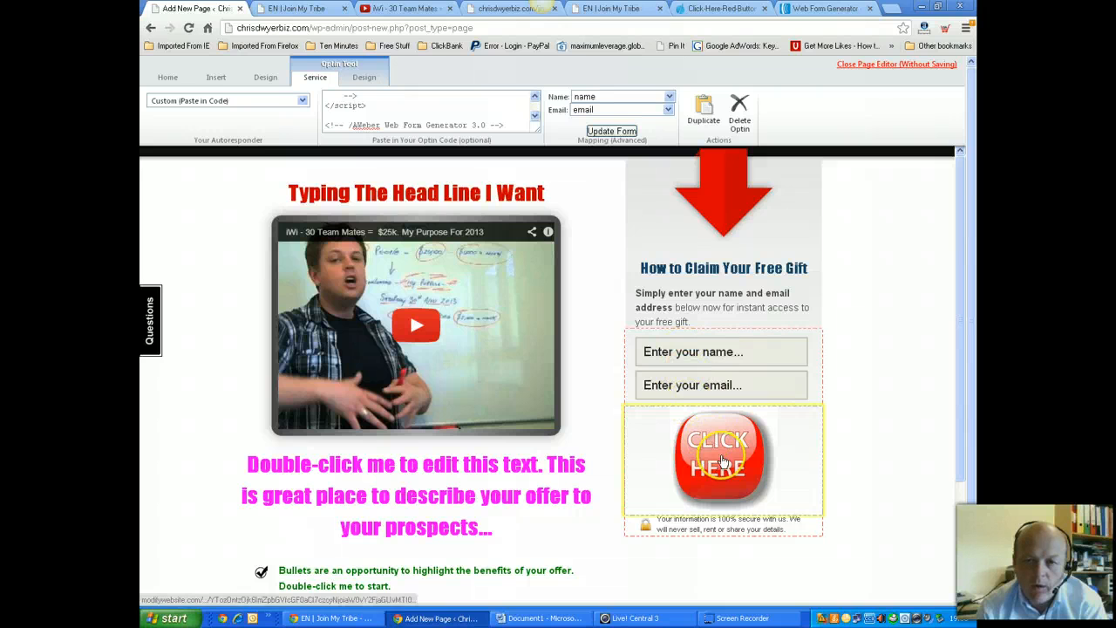
click(824, 8)
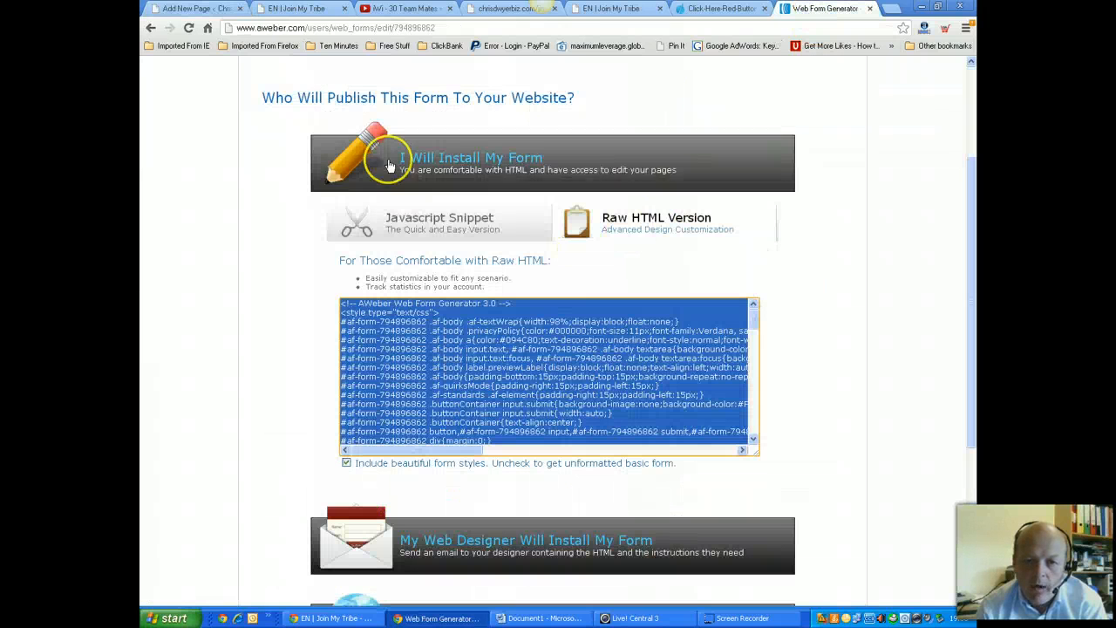
scroll(523, 236, up, 2)
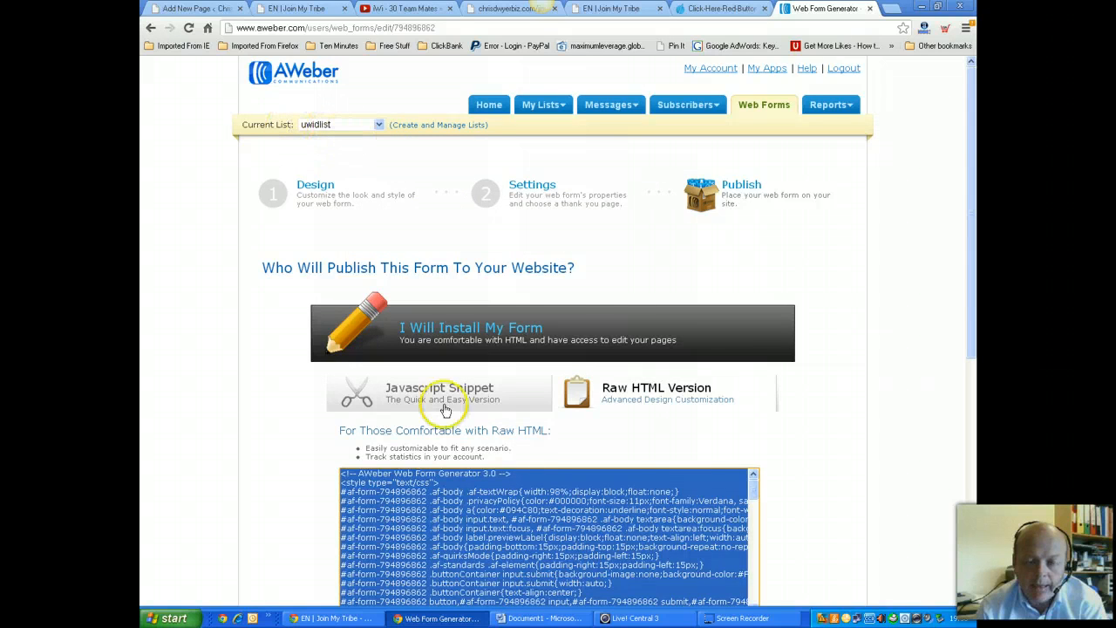
scroll(533, 427, down, 2)
scroll(593, 323, up, 2)
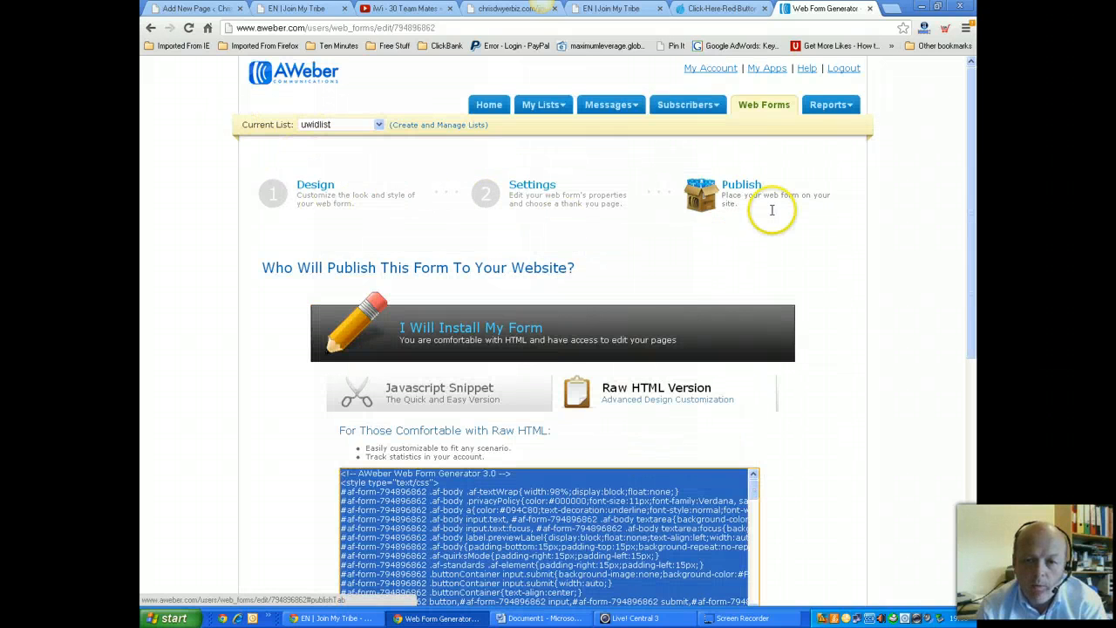
click(525, 183)
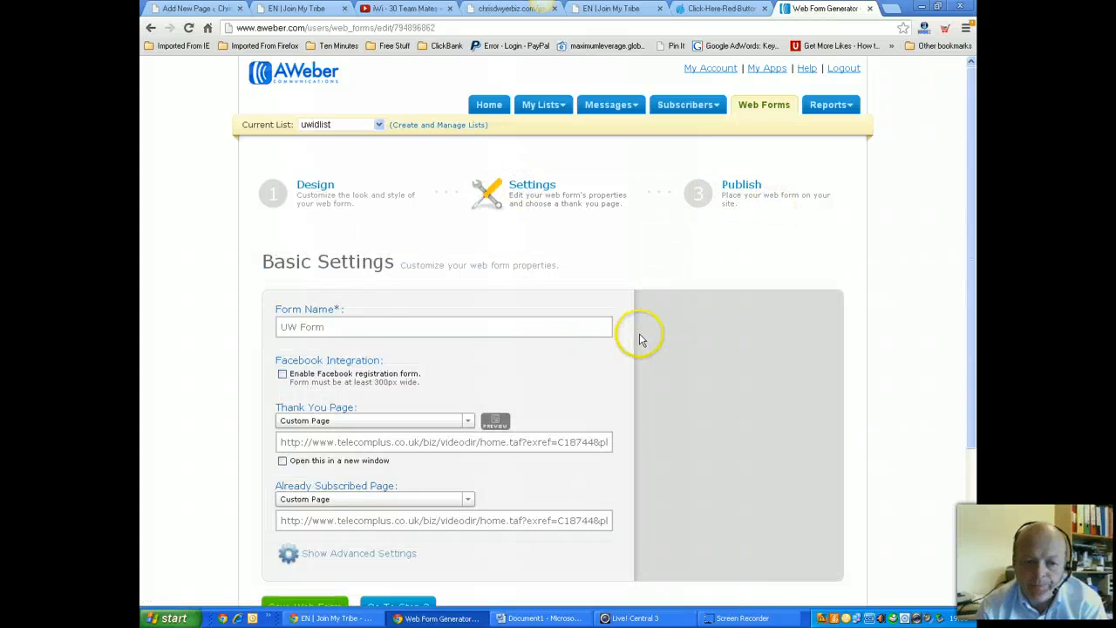
scroll(641, 339, down, 2)
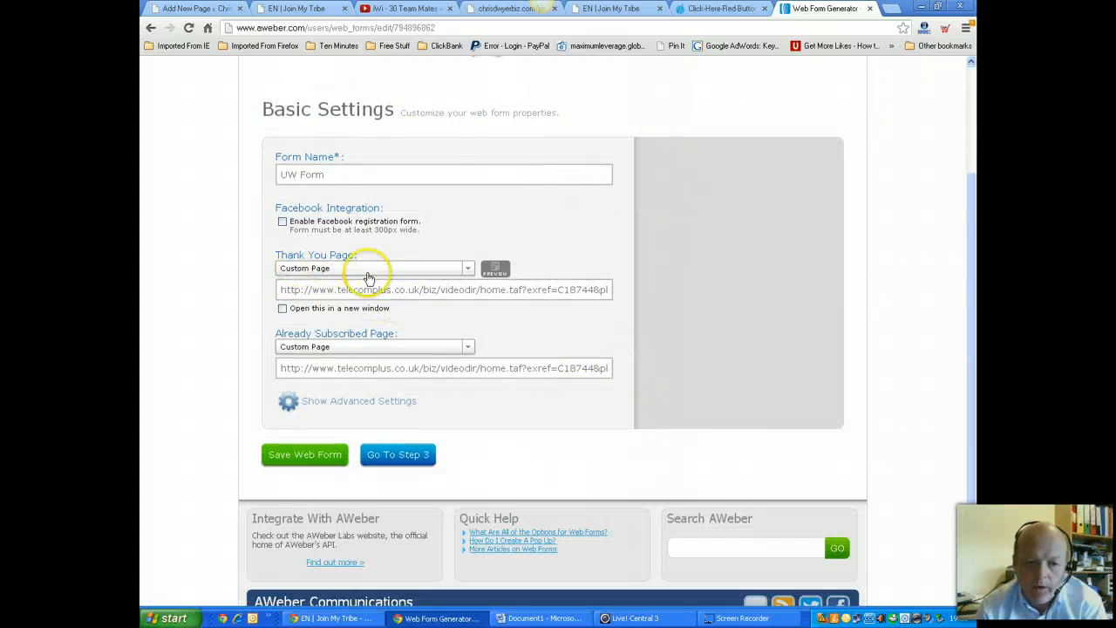
click(319, 297)
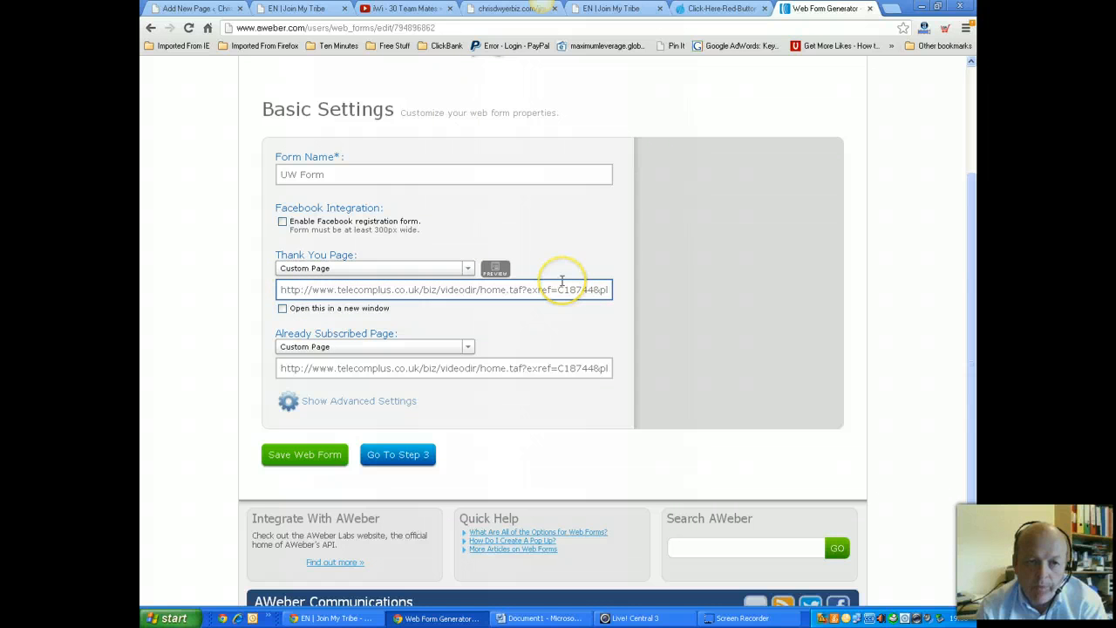
click(196, 8)
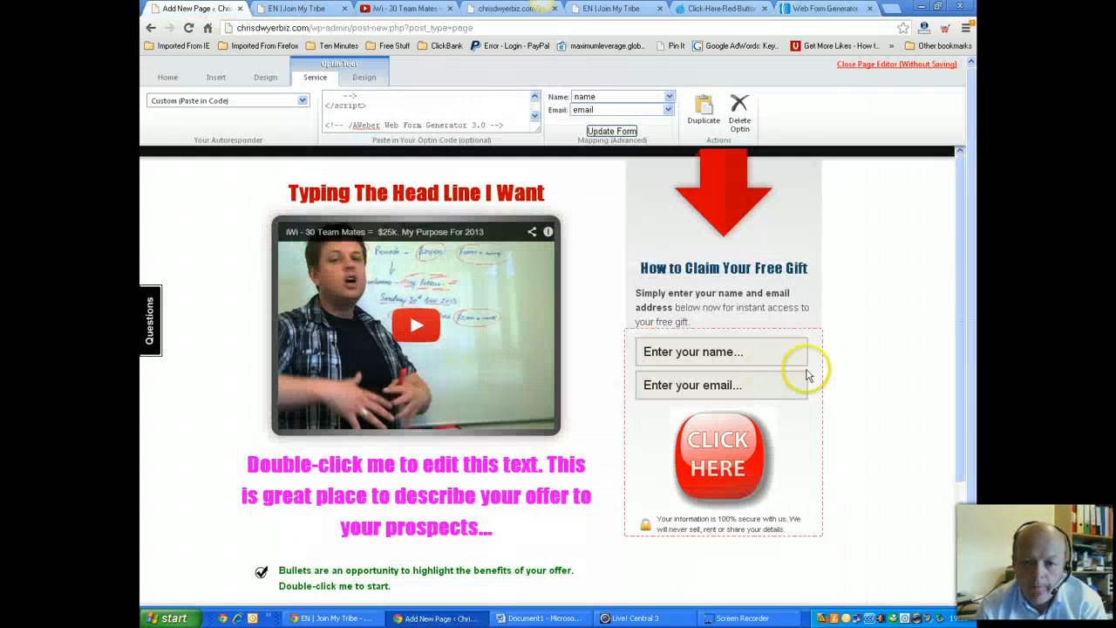
Change the opt-in intro text to a centred 'Email Here Now....'
double_click(695, 323)
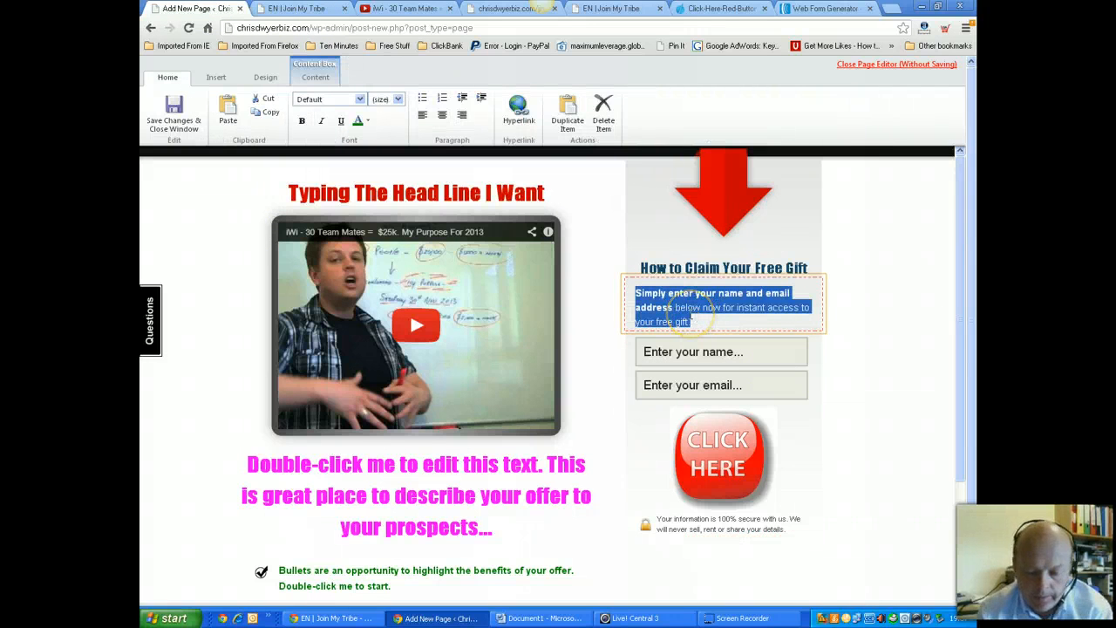
text(Email Here Now...)
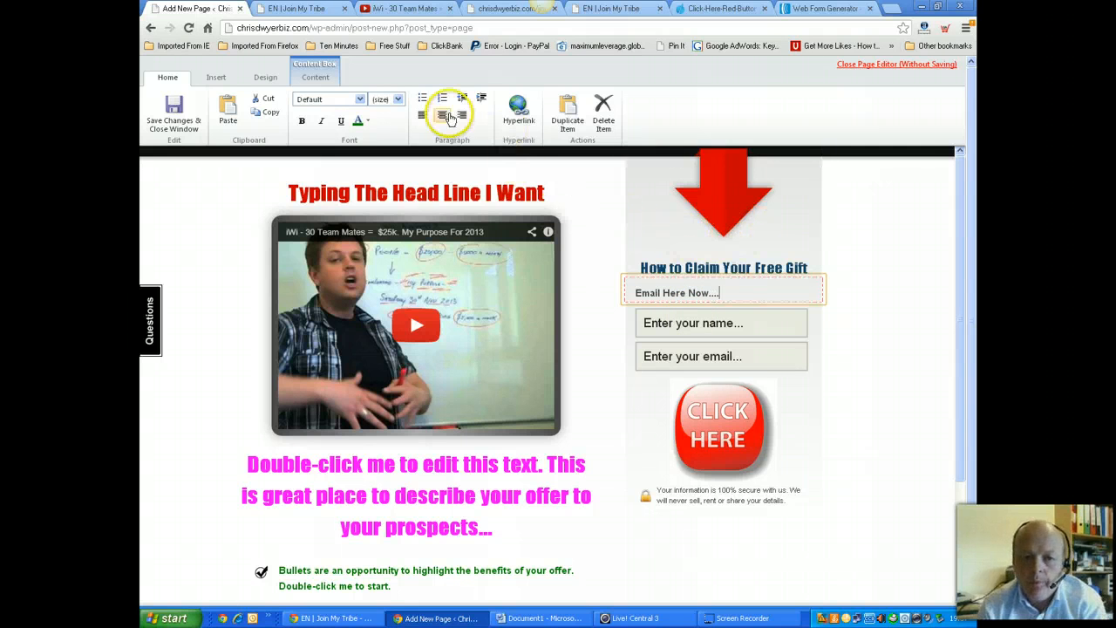
click(442, 115)
click(876, 380)
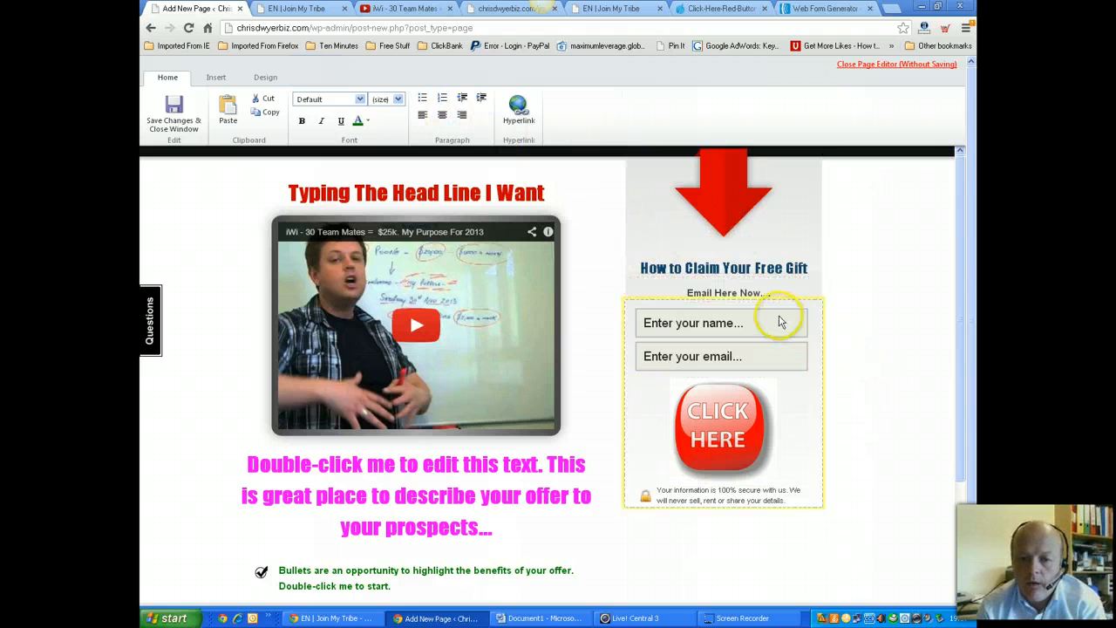
Edit the opt-in headline to read 'How to This Opportunity'
click(756, 264)
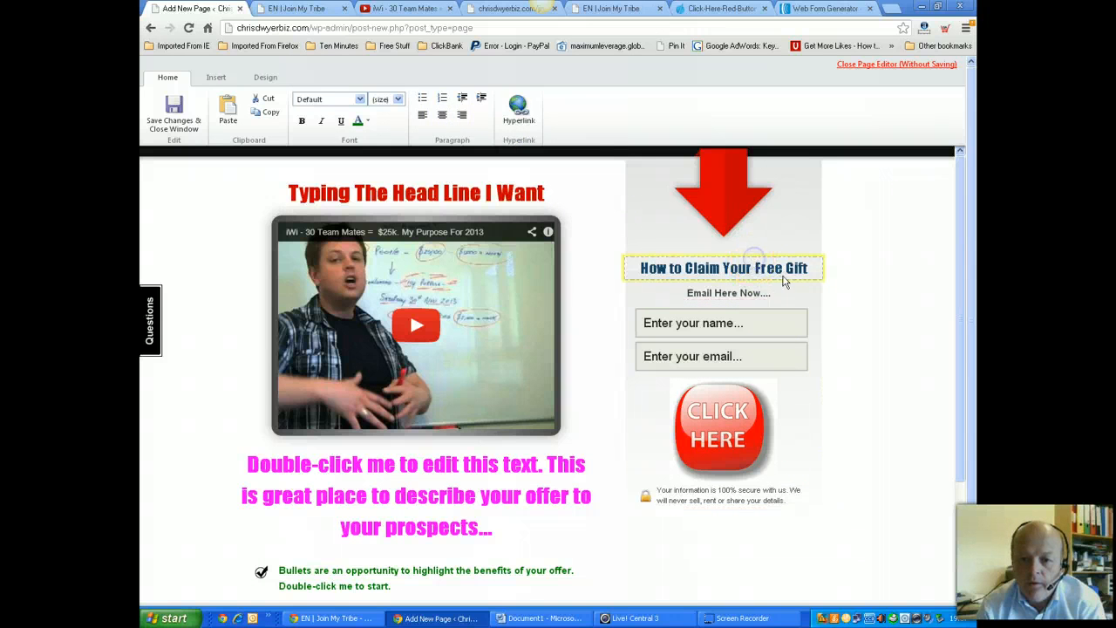
double_click(787, 277)
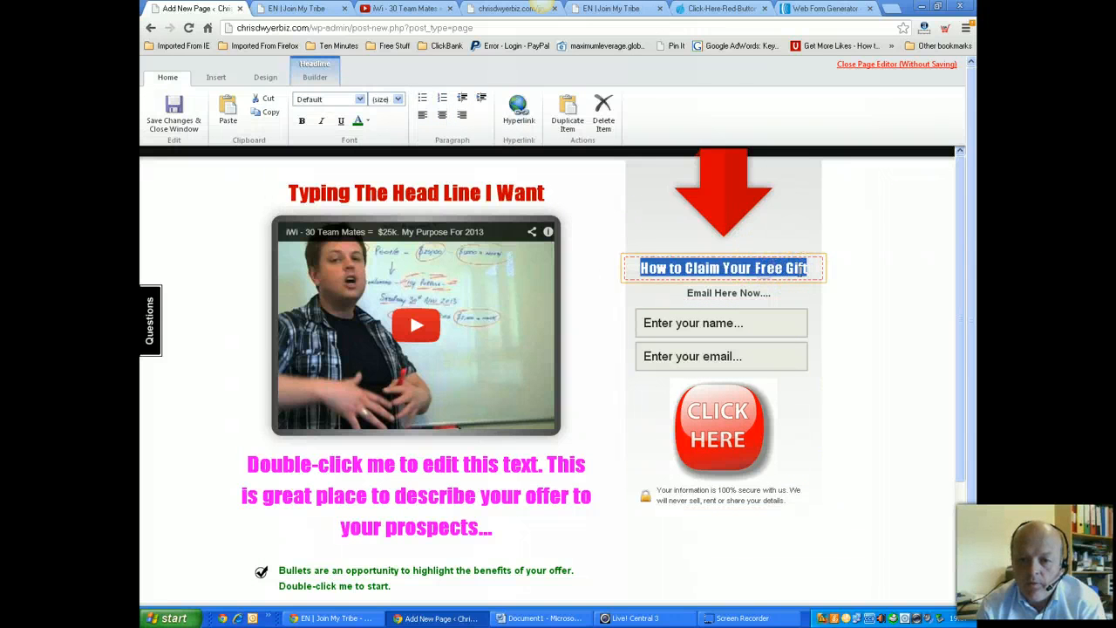
click(812, 268)
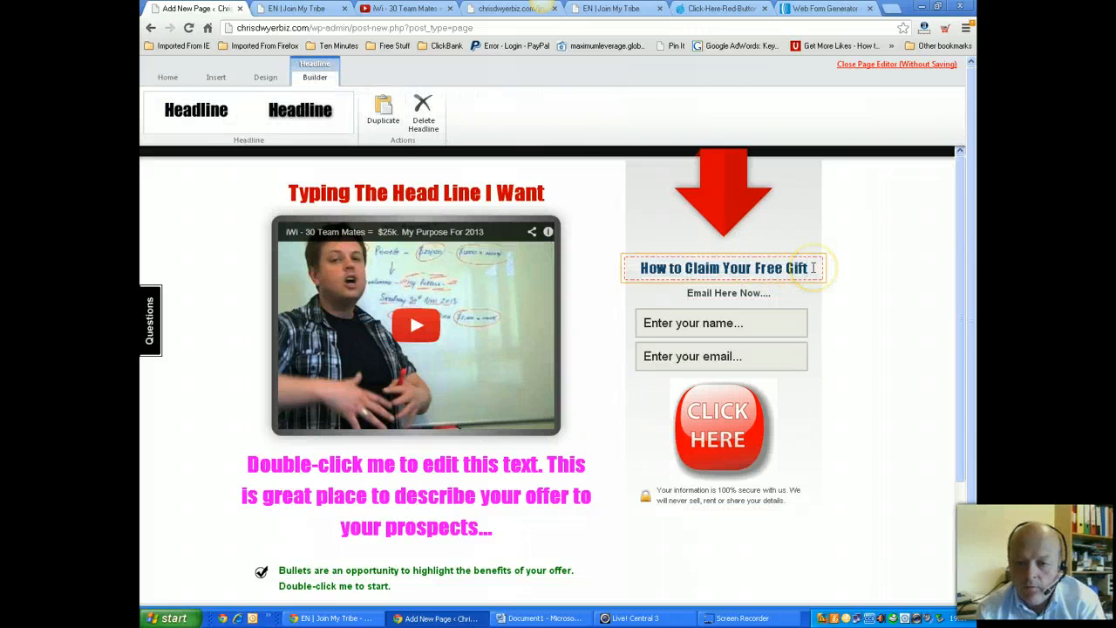
key(BackSpace)
key(BackSpace)
key(BackSpace)
key(BackSpace)
key(BackSpace)
key(BackSpace)
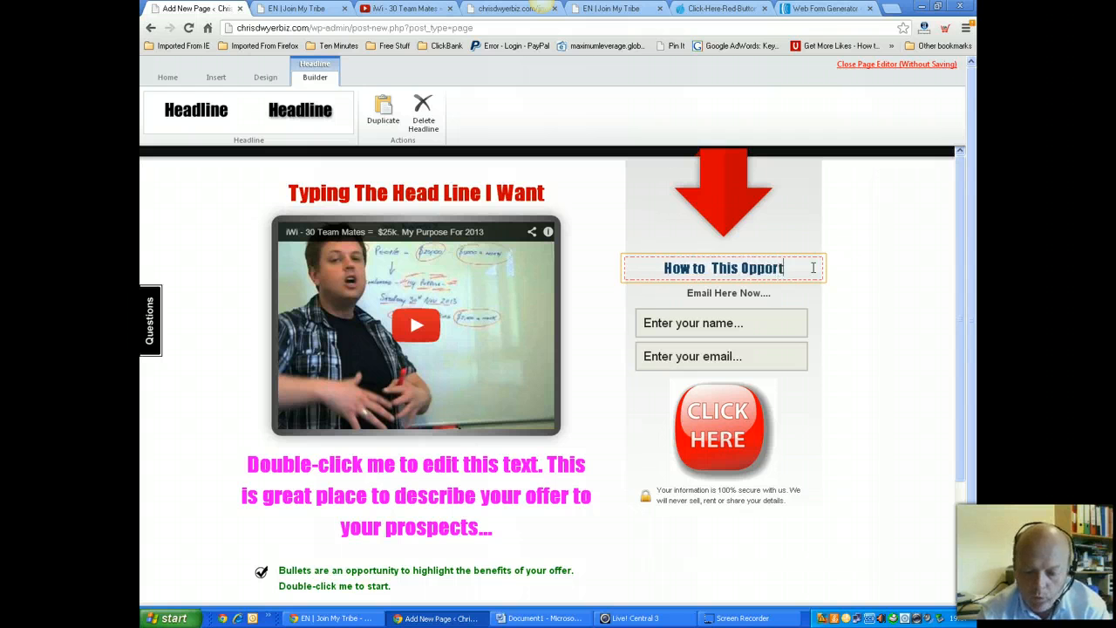
text(ity)
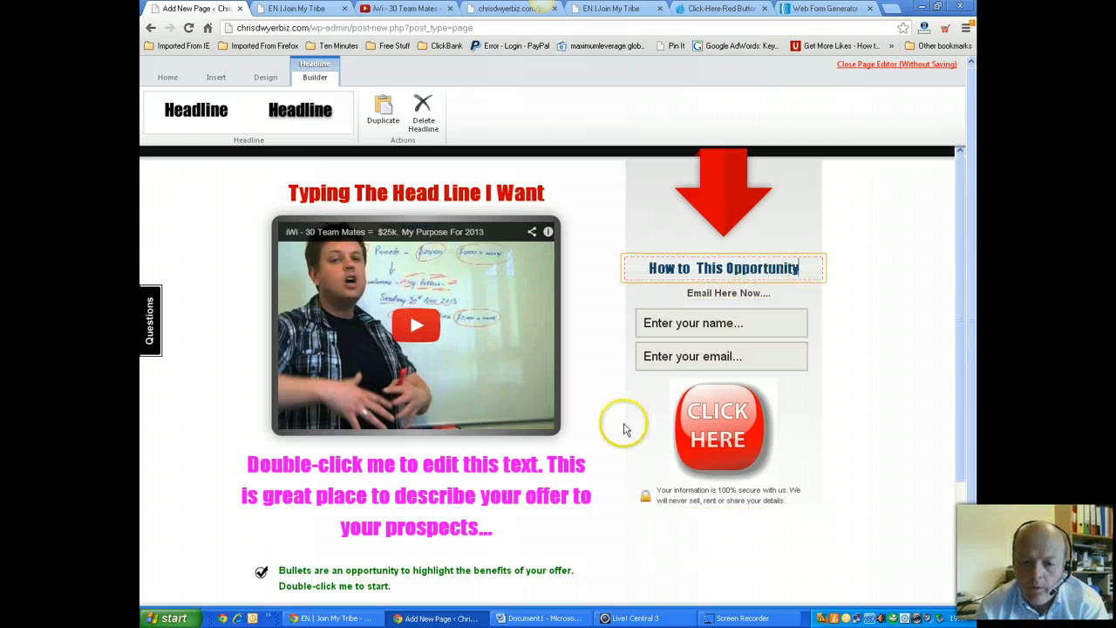
scroll(456, 392, down, 2)
scroll(454, 395, up, 2)
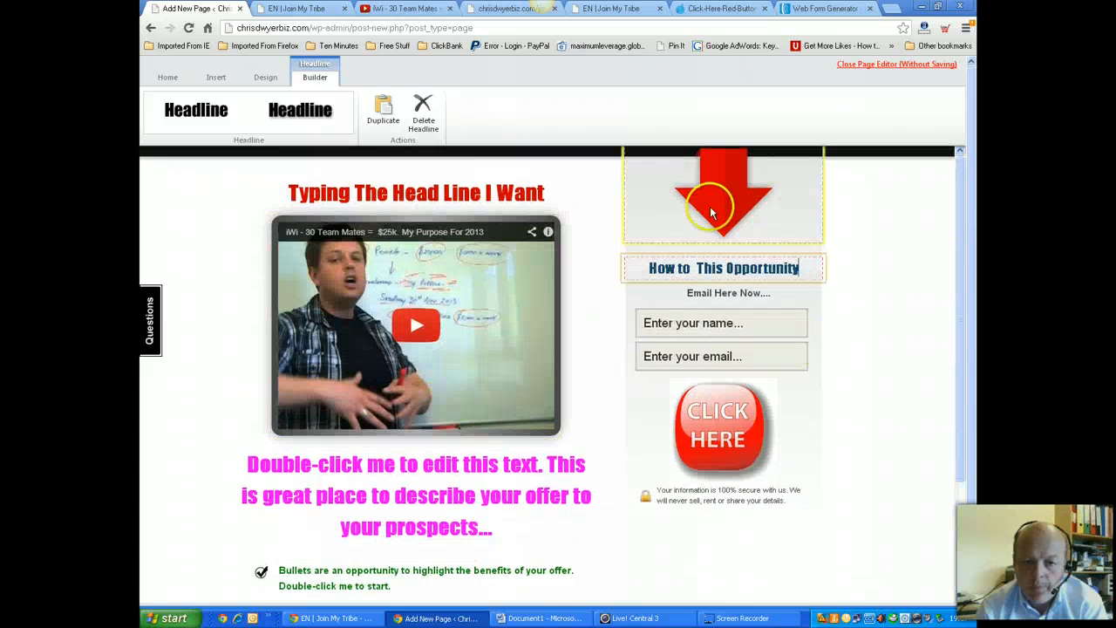
drag(963, 464, 944, 319)
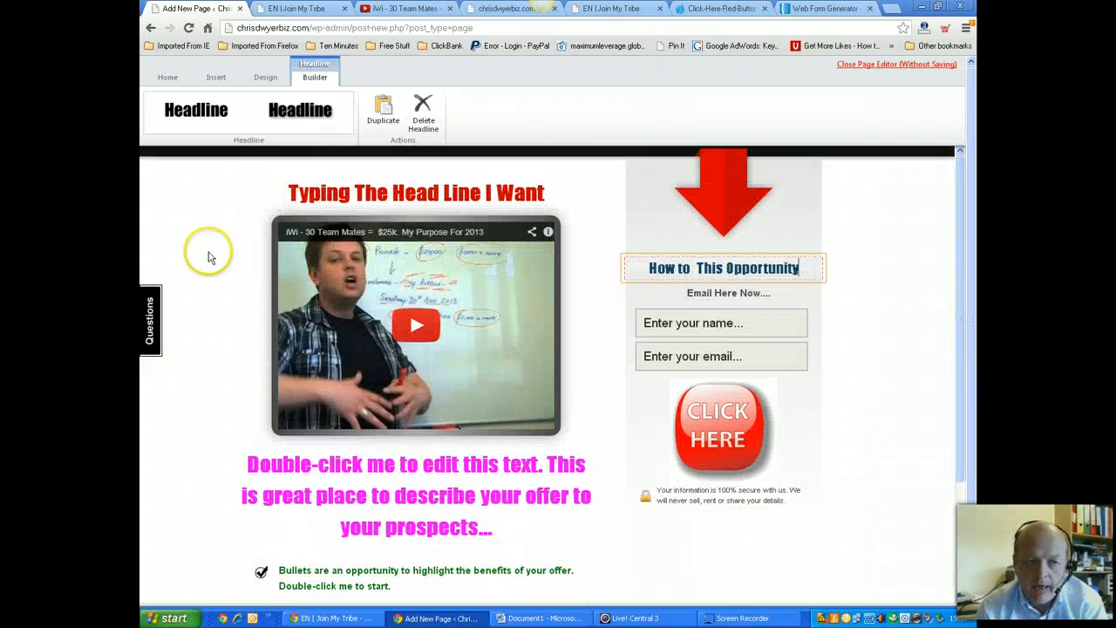
click(165, 79)
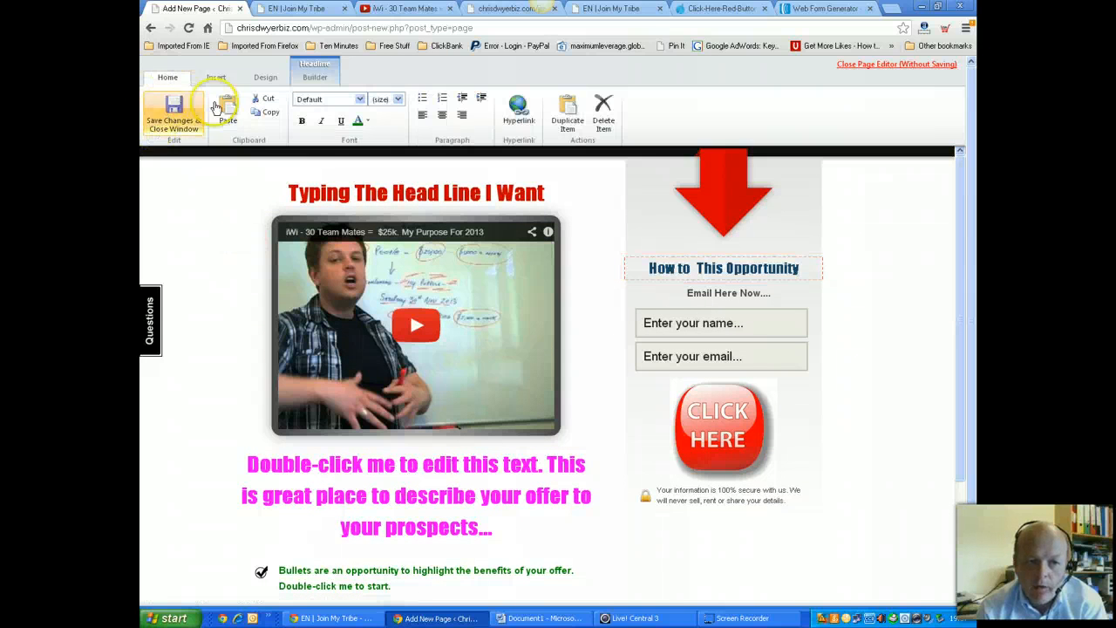
Save the page edits, publish the Testing Times page, and view it live
click(162, 103)
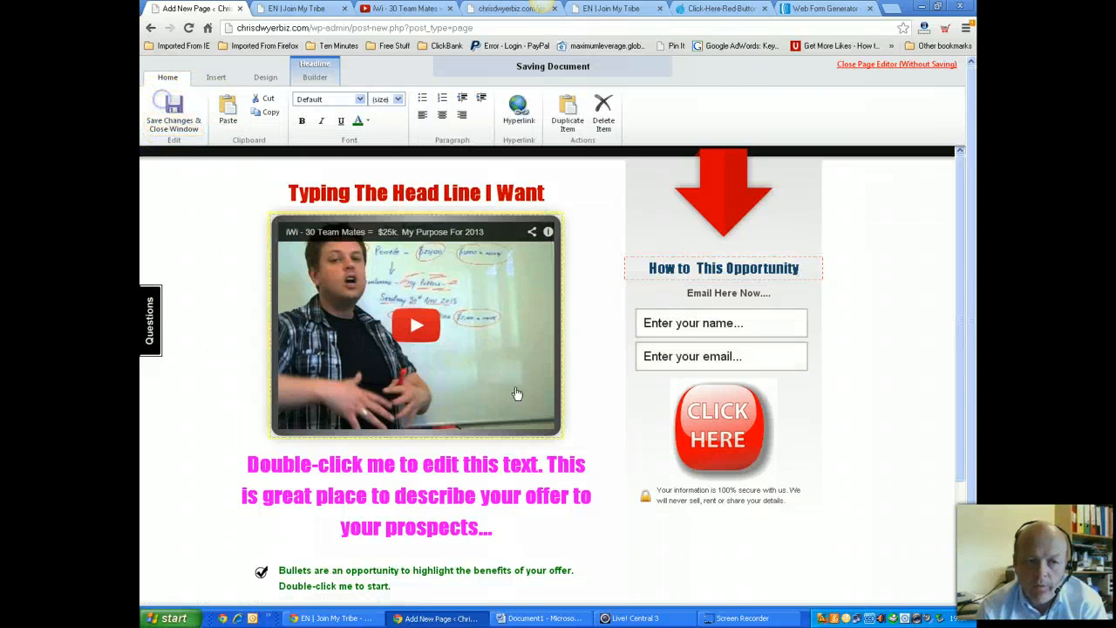
click(169, 115)
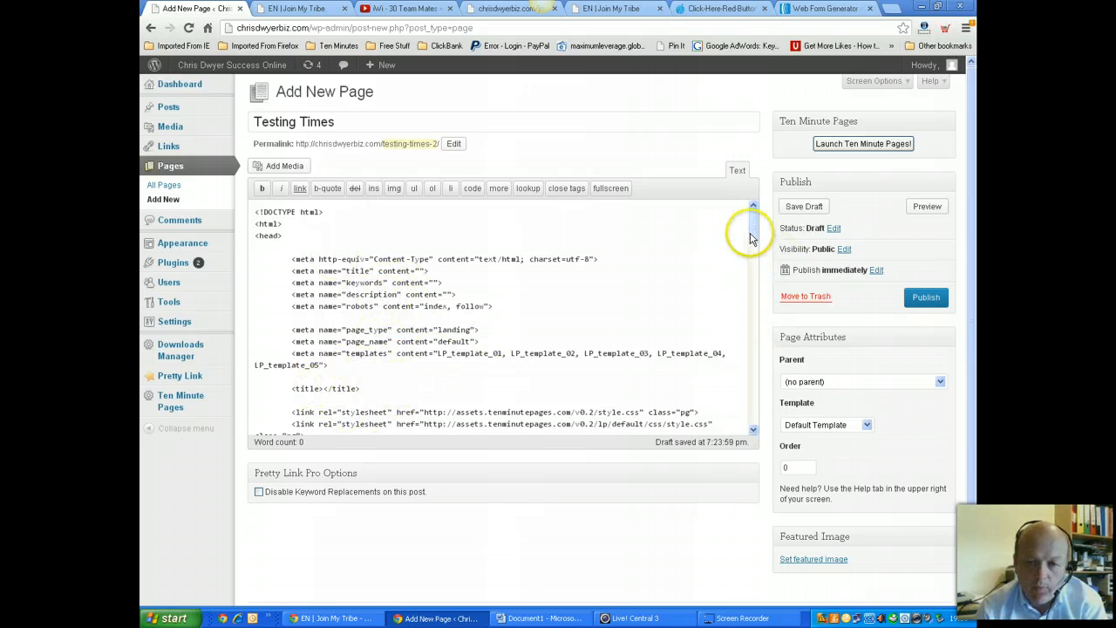
mouse_move(750, 229)
mouse_down()
mouse_move(763, 428)
mouse_move(760, 219)
mouse_up()
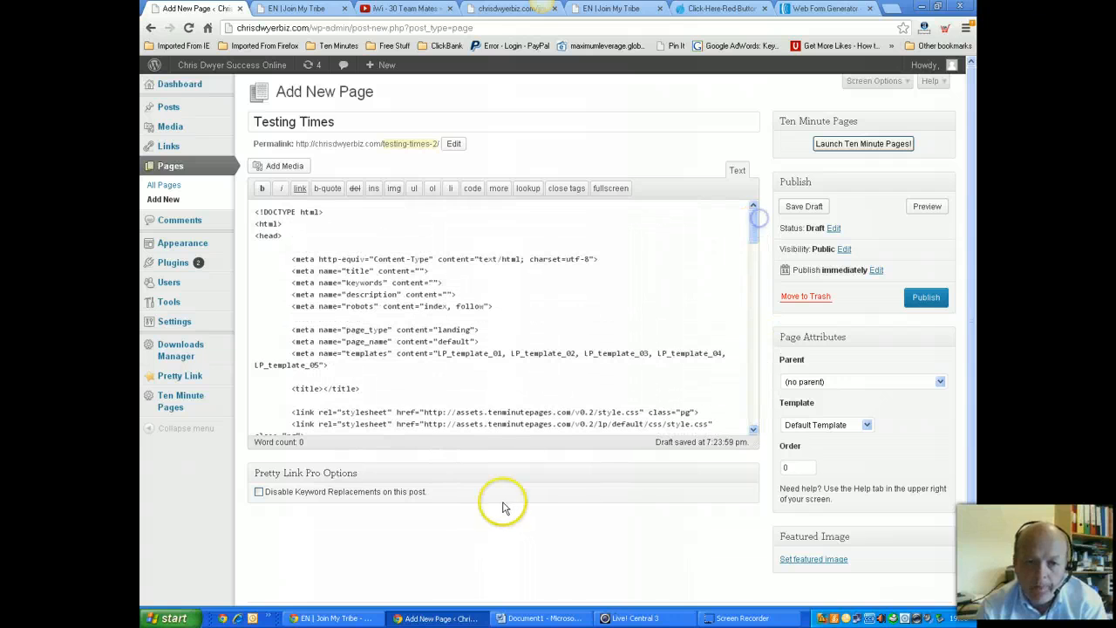
click(924, 297)
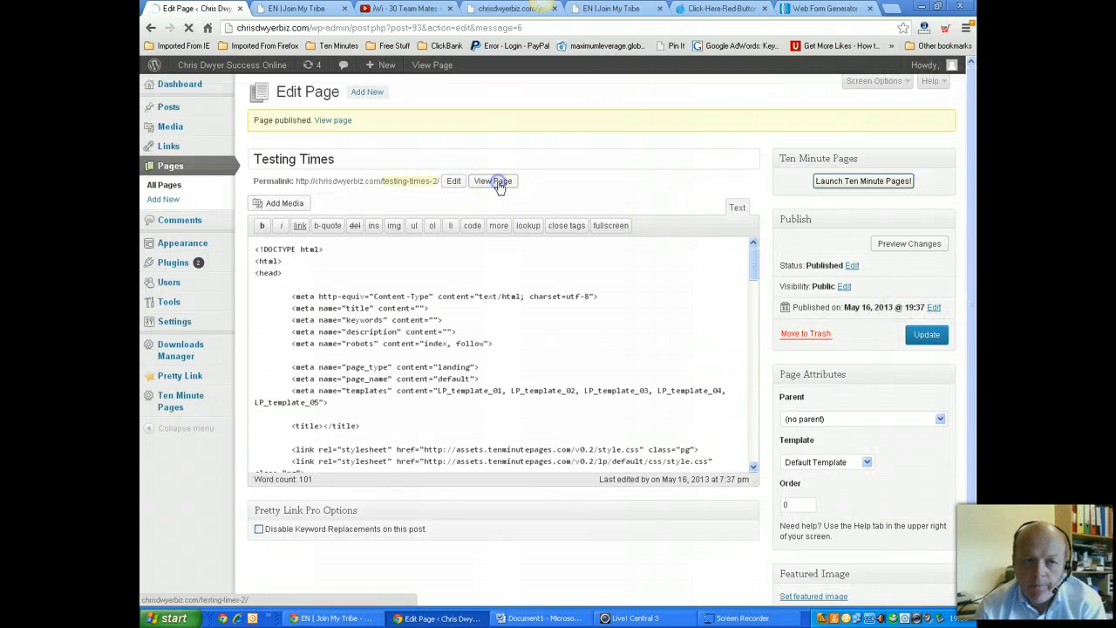
click(499, 186)
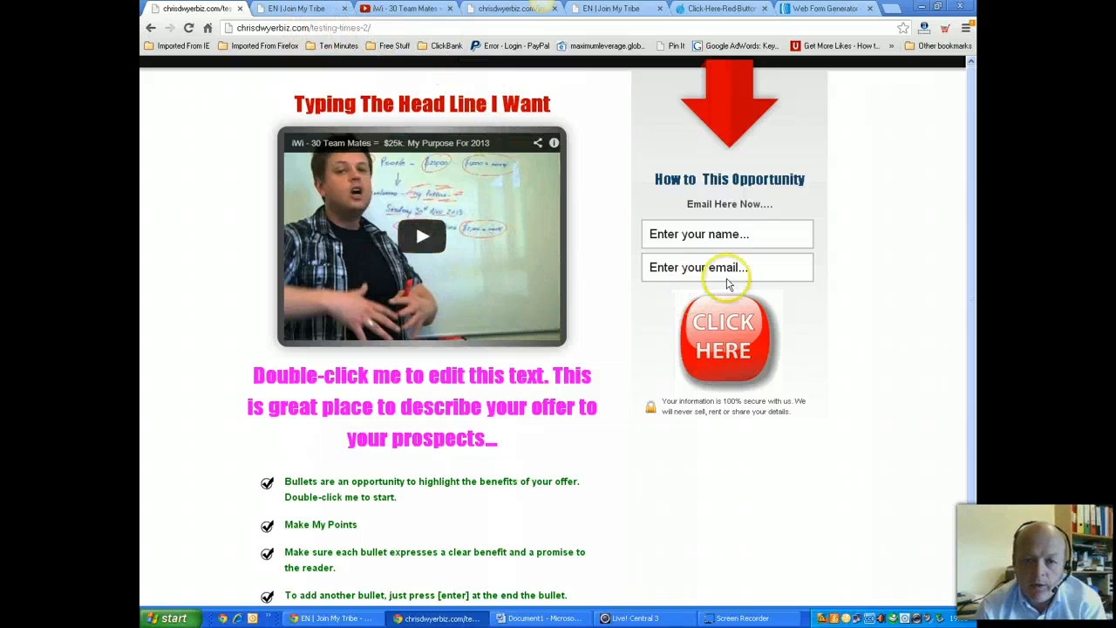
Play, pause and resume the embedded video on the live page to check it works
scroll(424, 478, down, 2)
scroll(422, 480, up, 2)
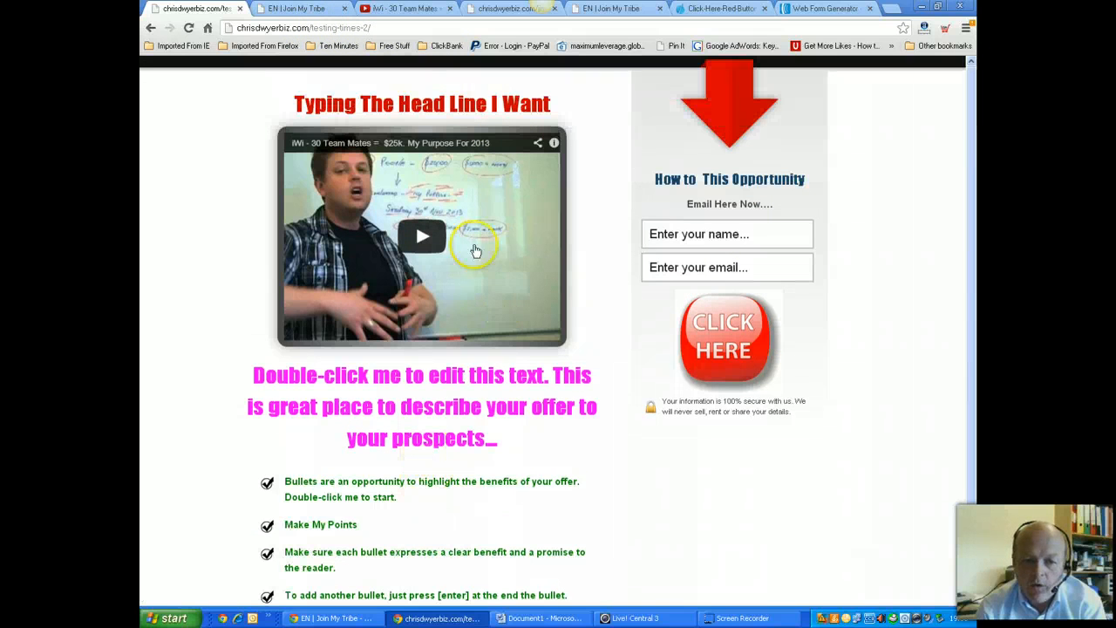
click(422, 235)
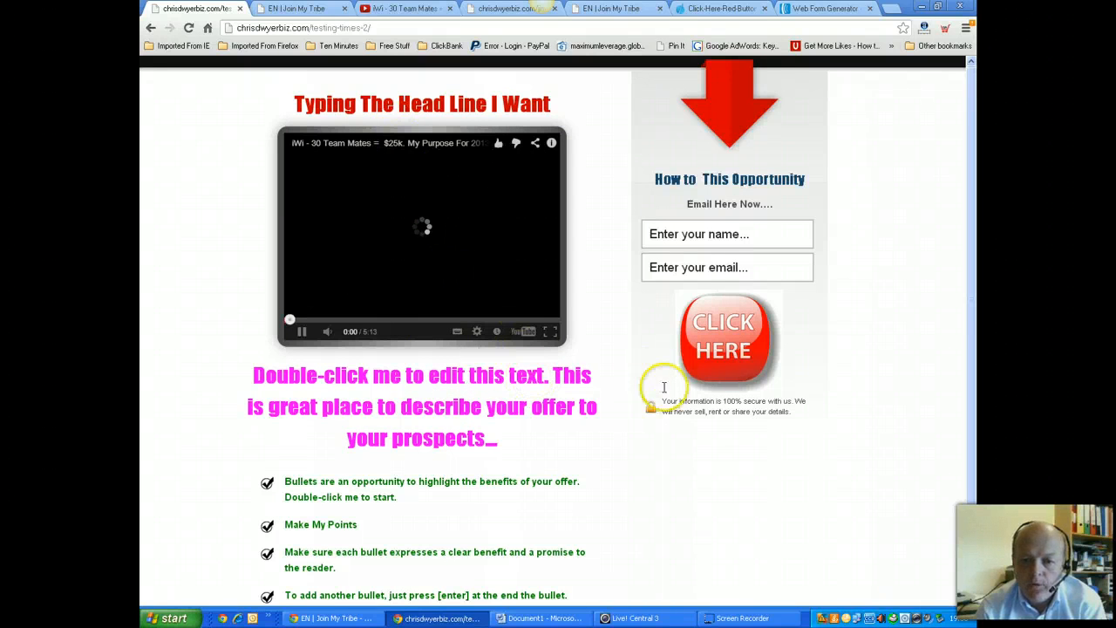
scroll(441, 388, down, 2)
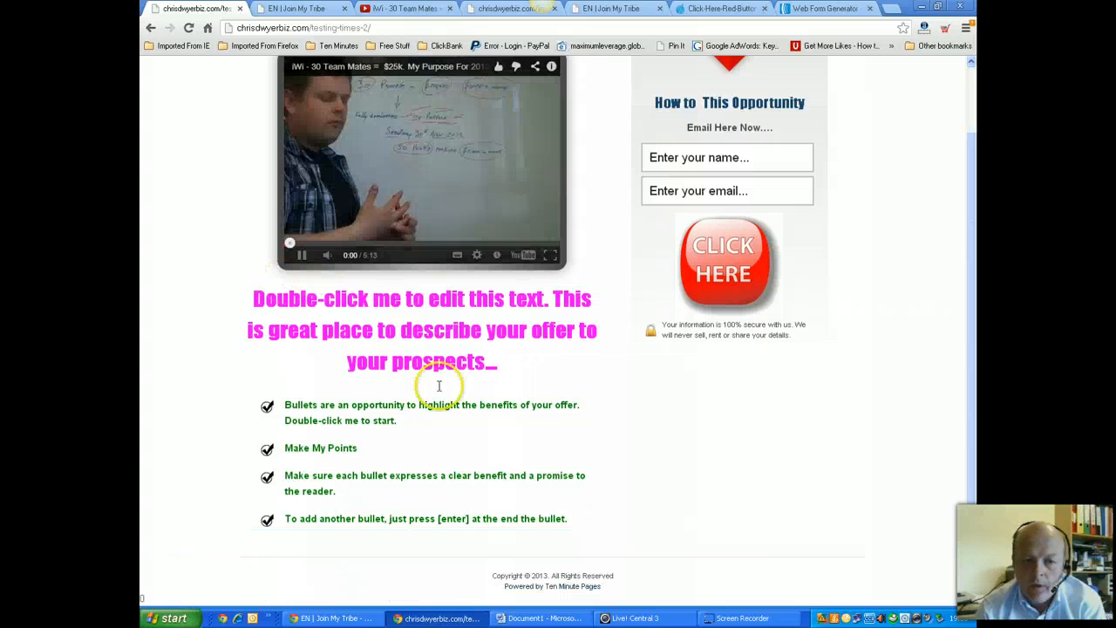
click(975, 296)
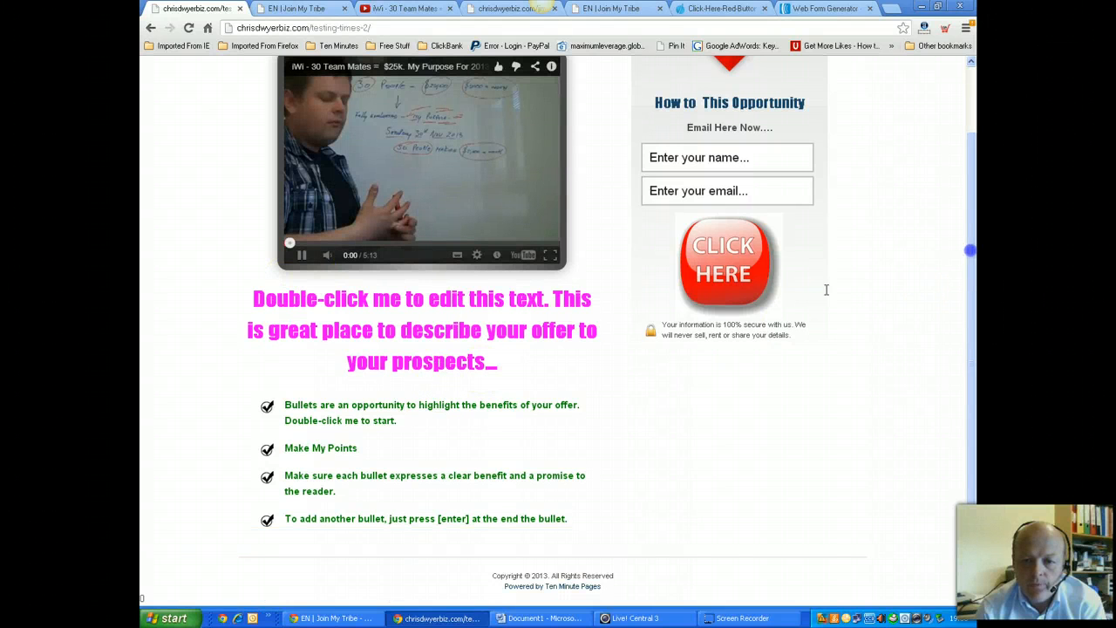
click(348, 160)
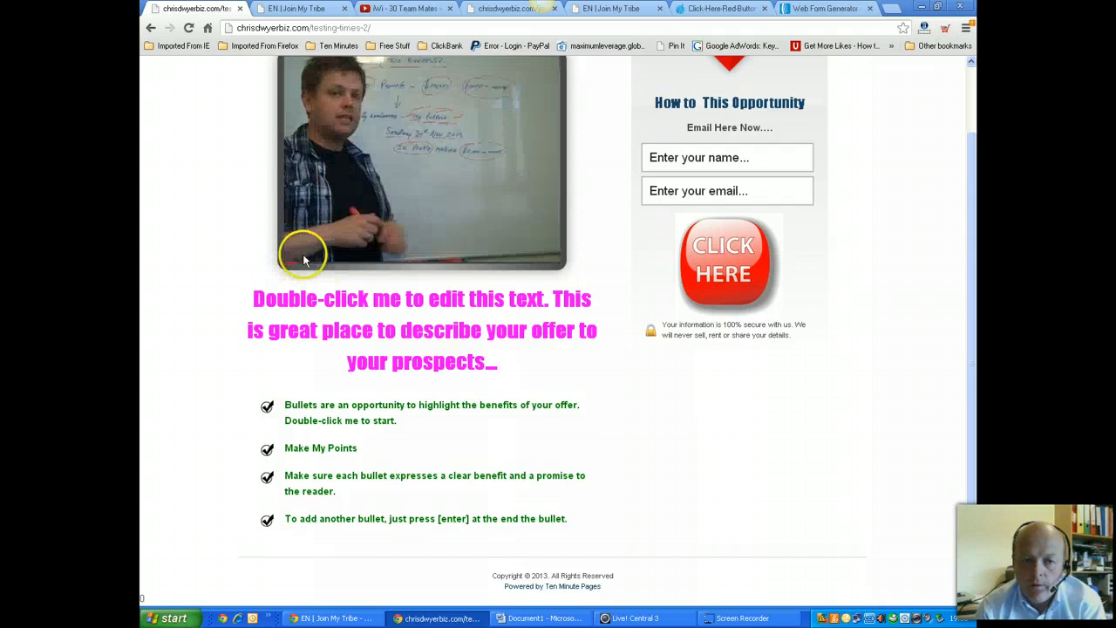
click(302, 255)
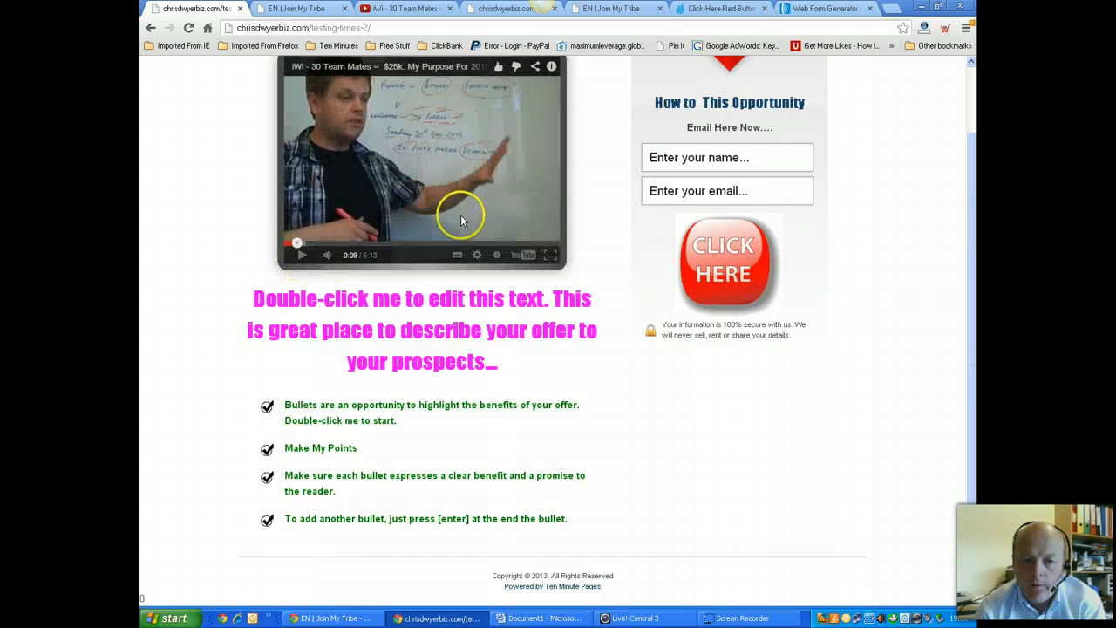
click(428, 167)
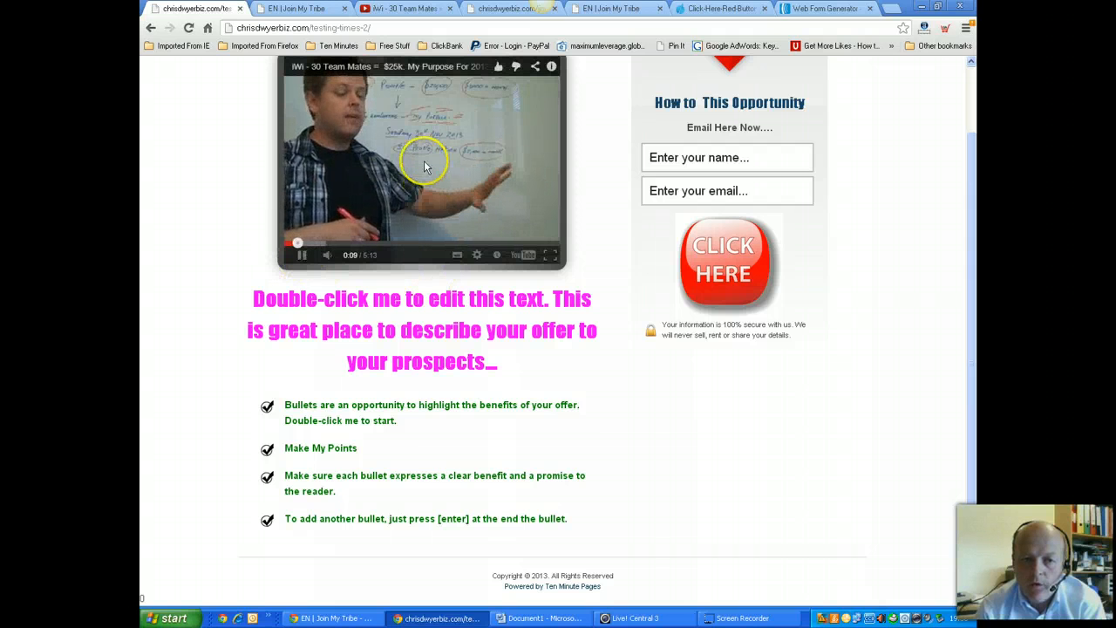
click(422, 155)
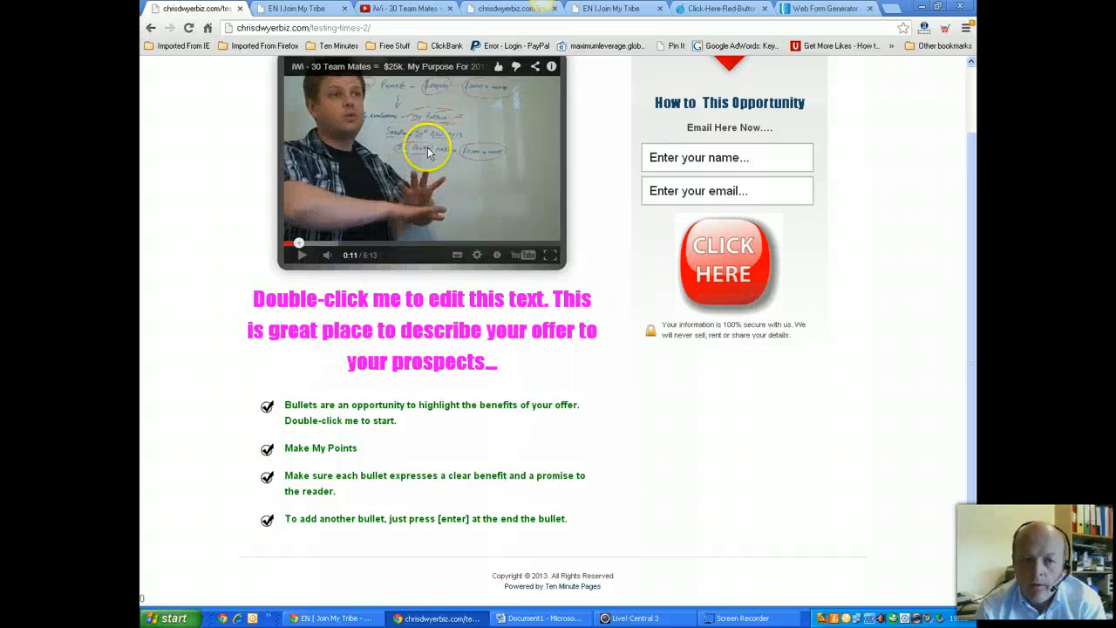
Submit the opt-in form with a test name and e-mail address, then go back to the landing page
click(745, 156)
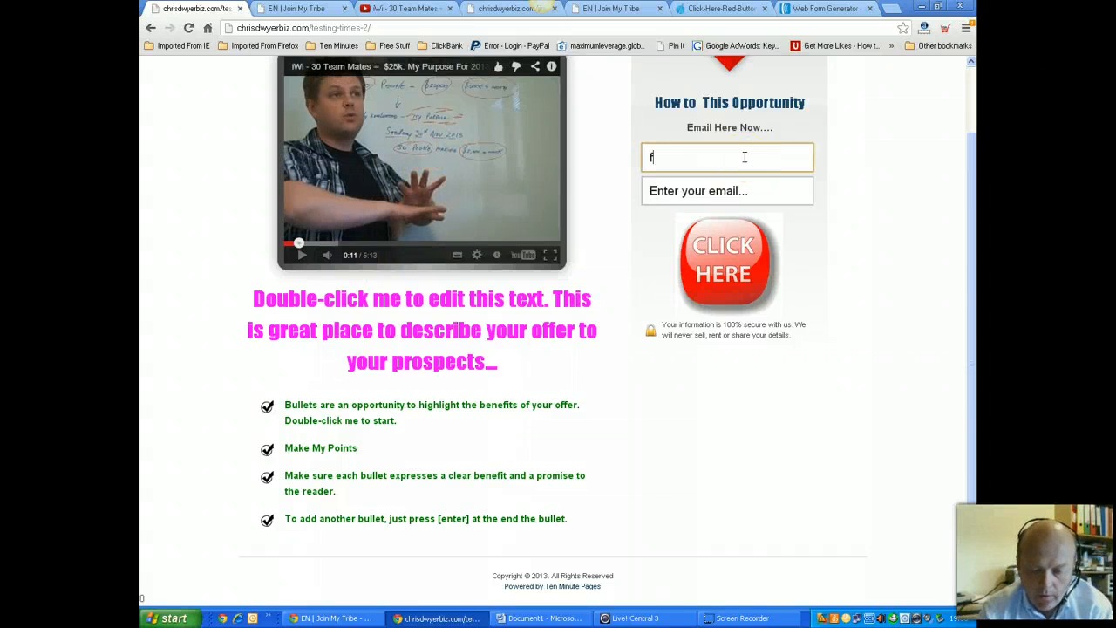
key(Tab)
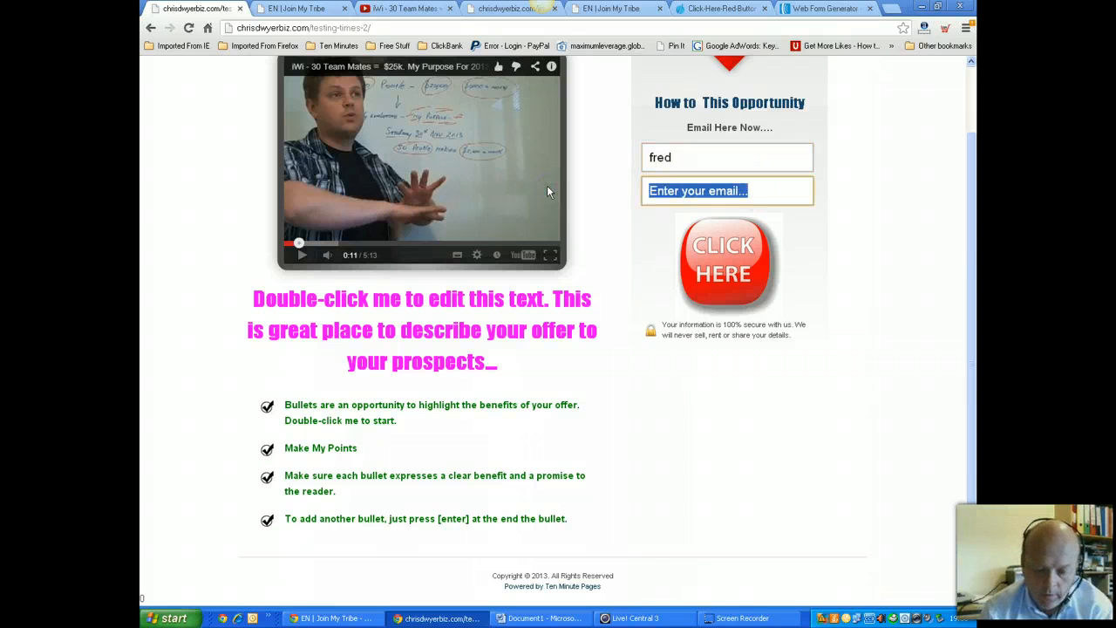
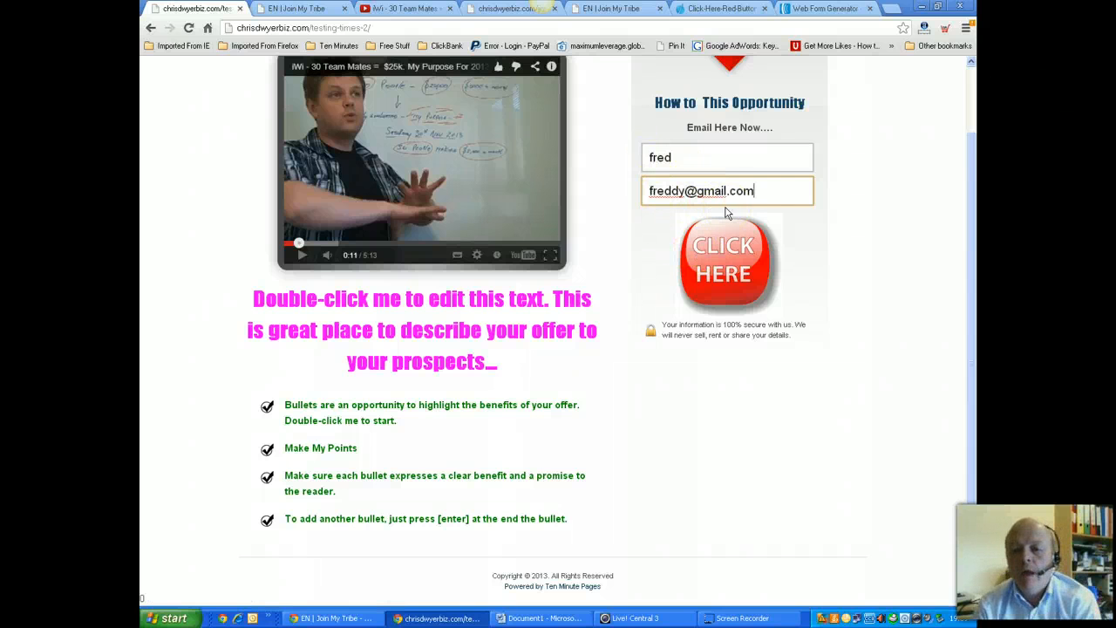
click(732, 277)
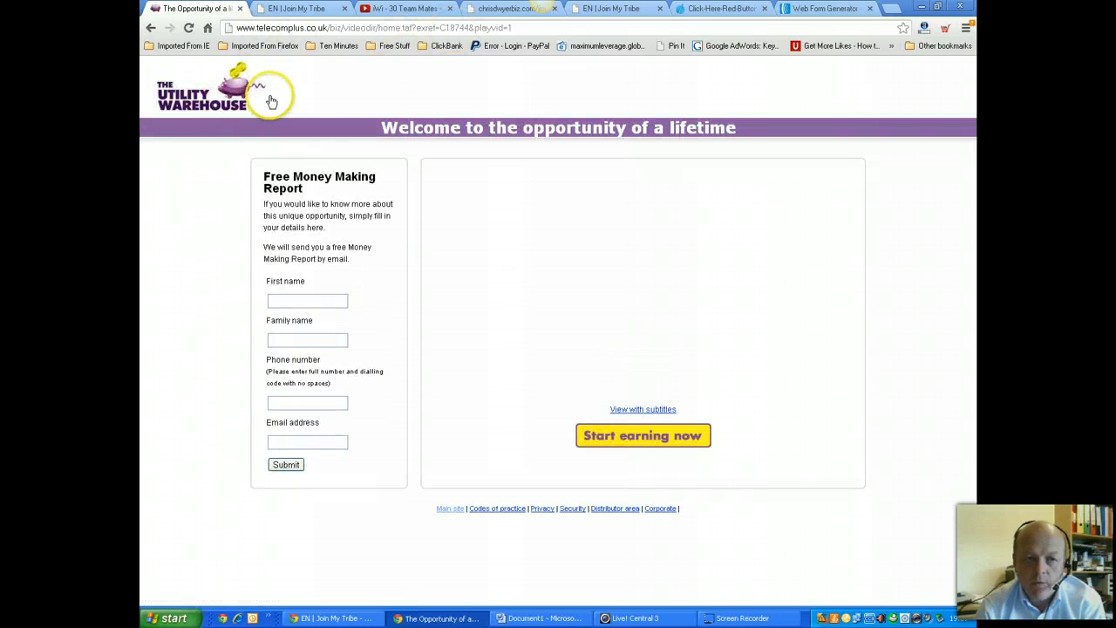
click(150, 27)
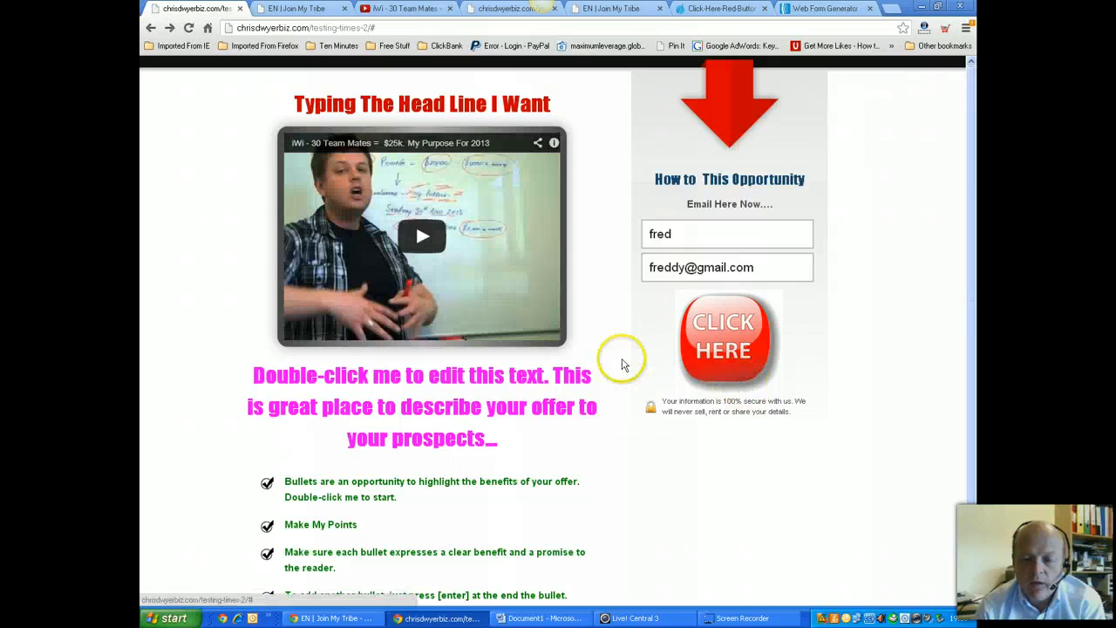
scroll(635, 369, down, 1)
scroll(635, 369, up, 1)
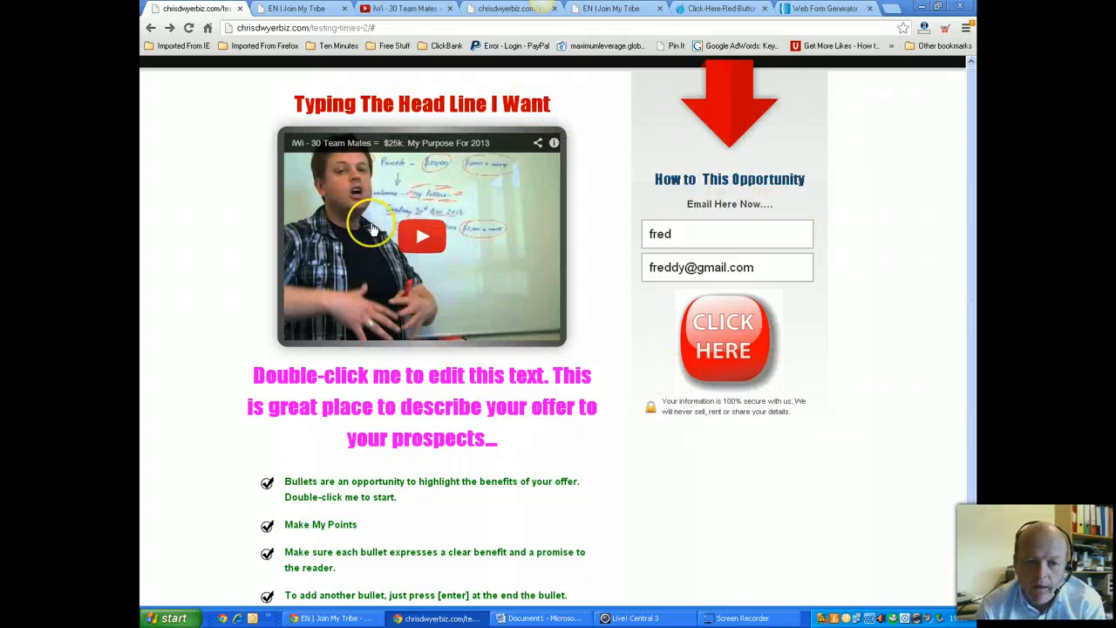
drag(293, 103, 598, 105)
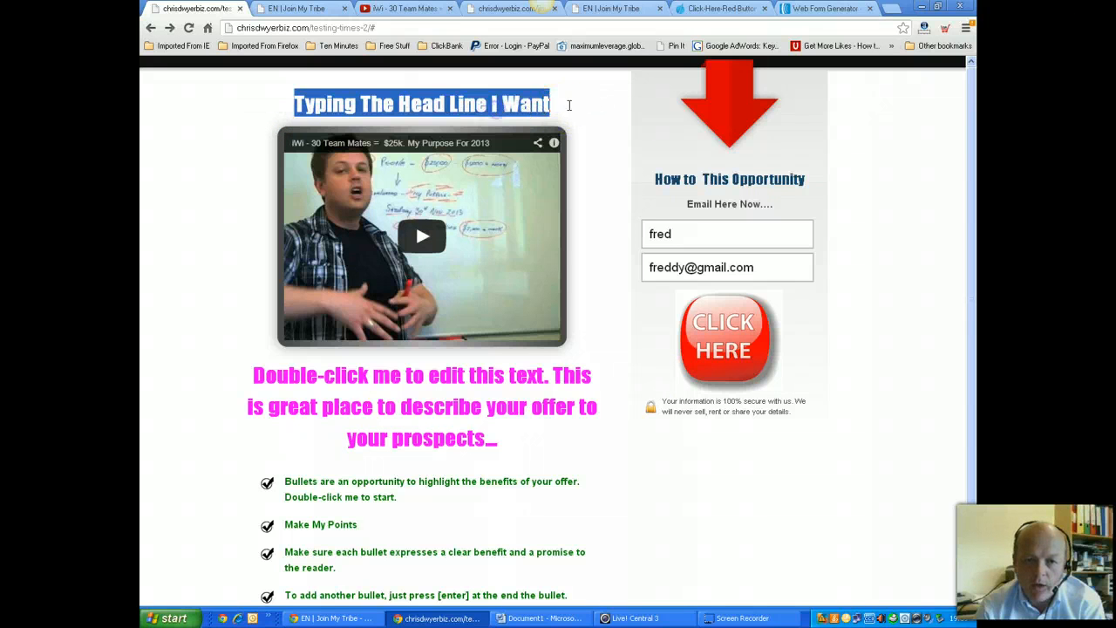
click(556, 104)
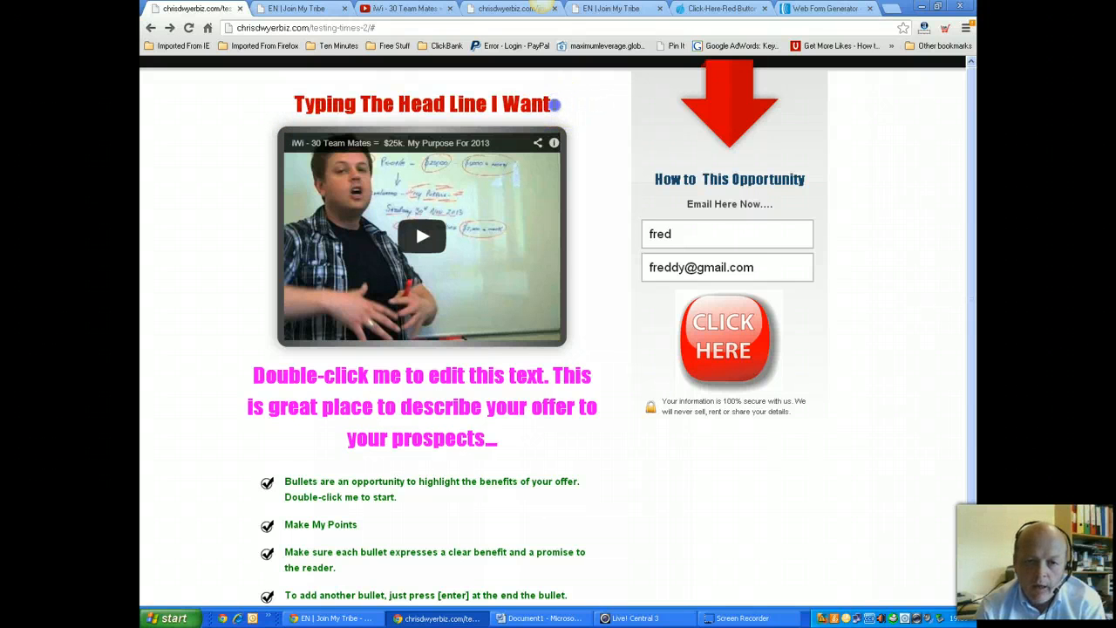
drag(556, 104, 280, 110)
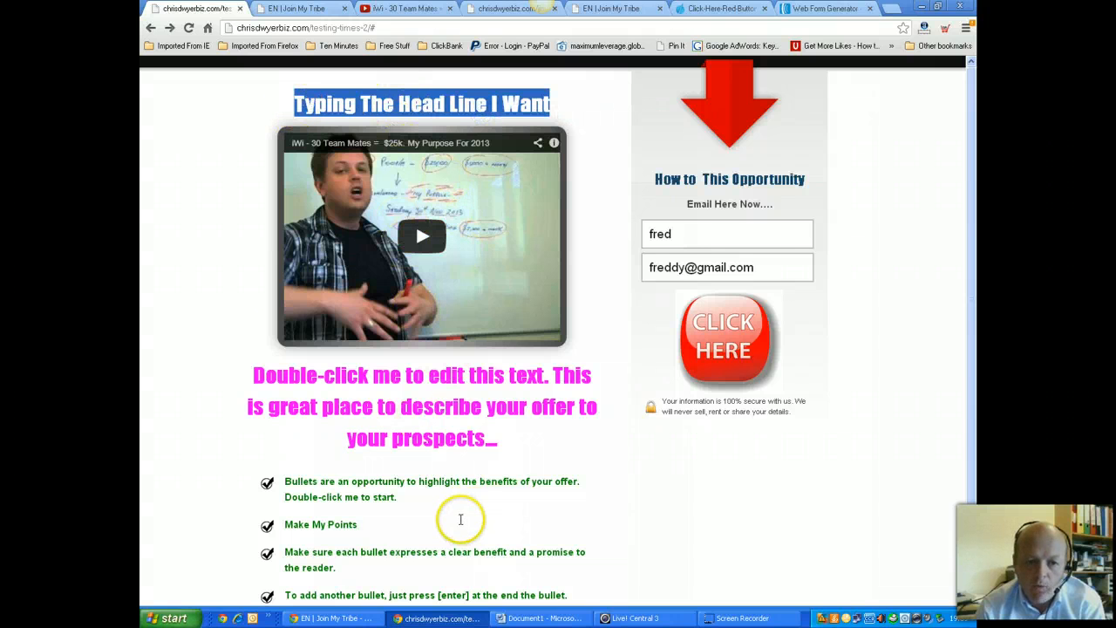
scroll(460, 518, down, 1)
scroll(460, 518, up, 1)
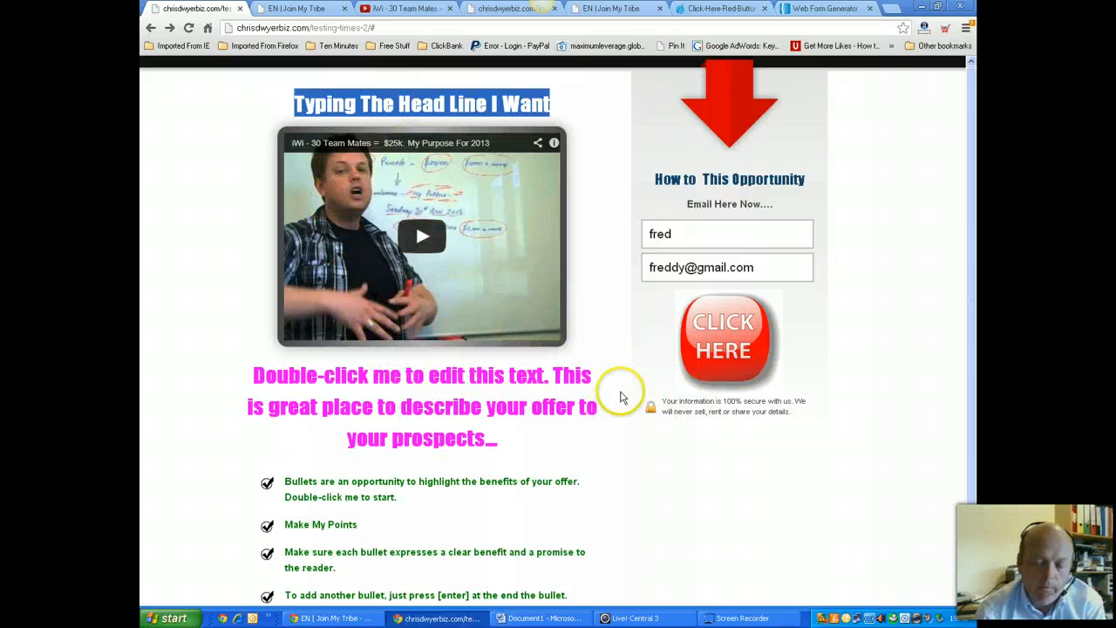
scroll(608, 420, down, 2)
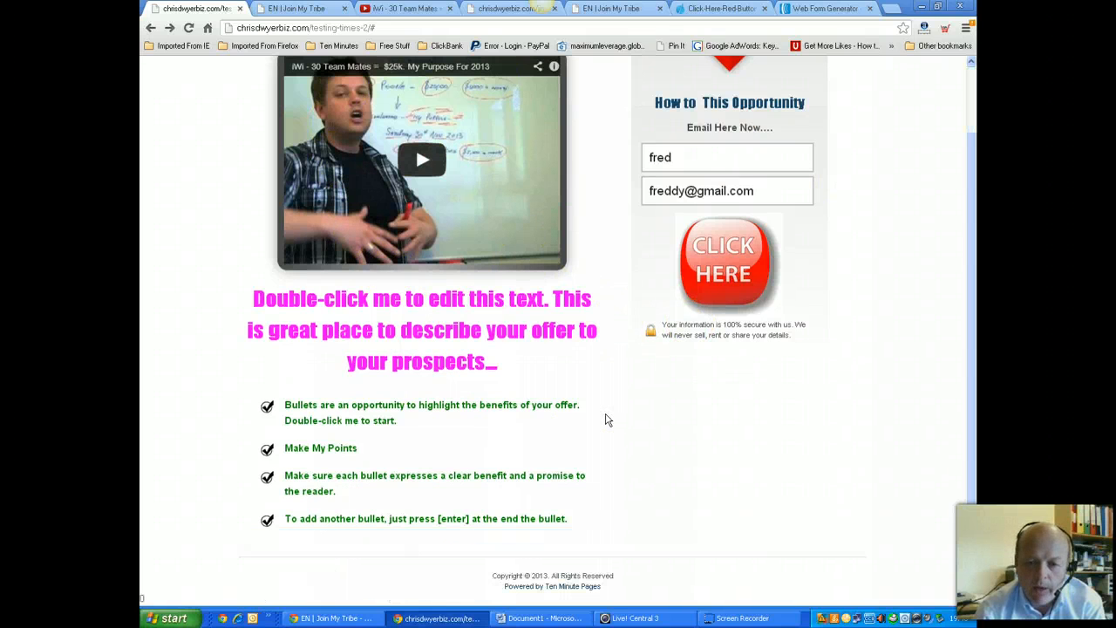